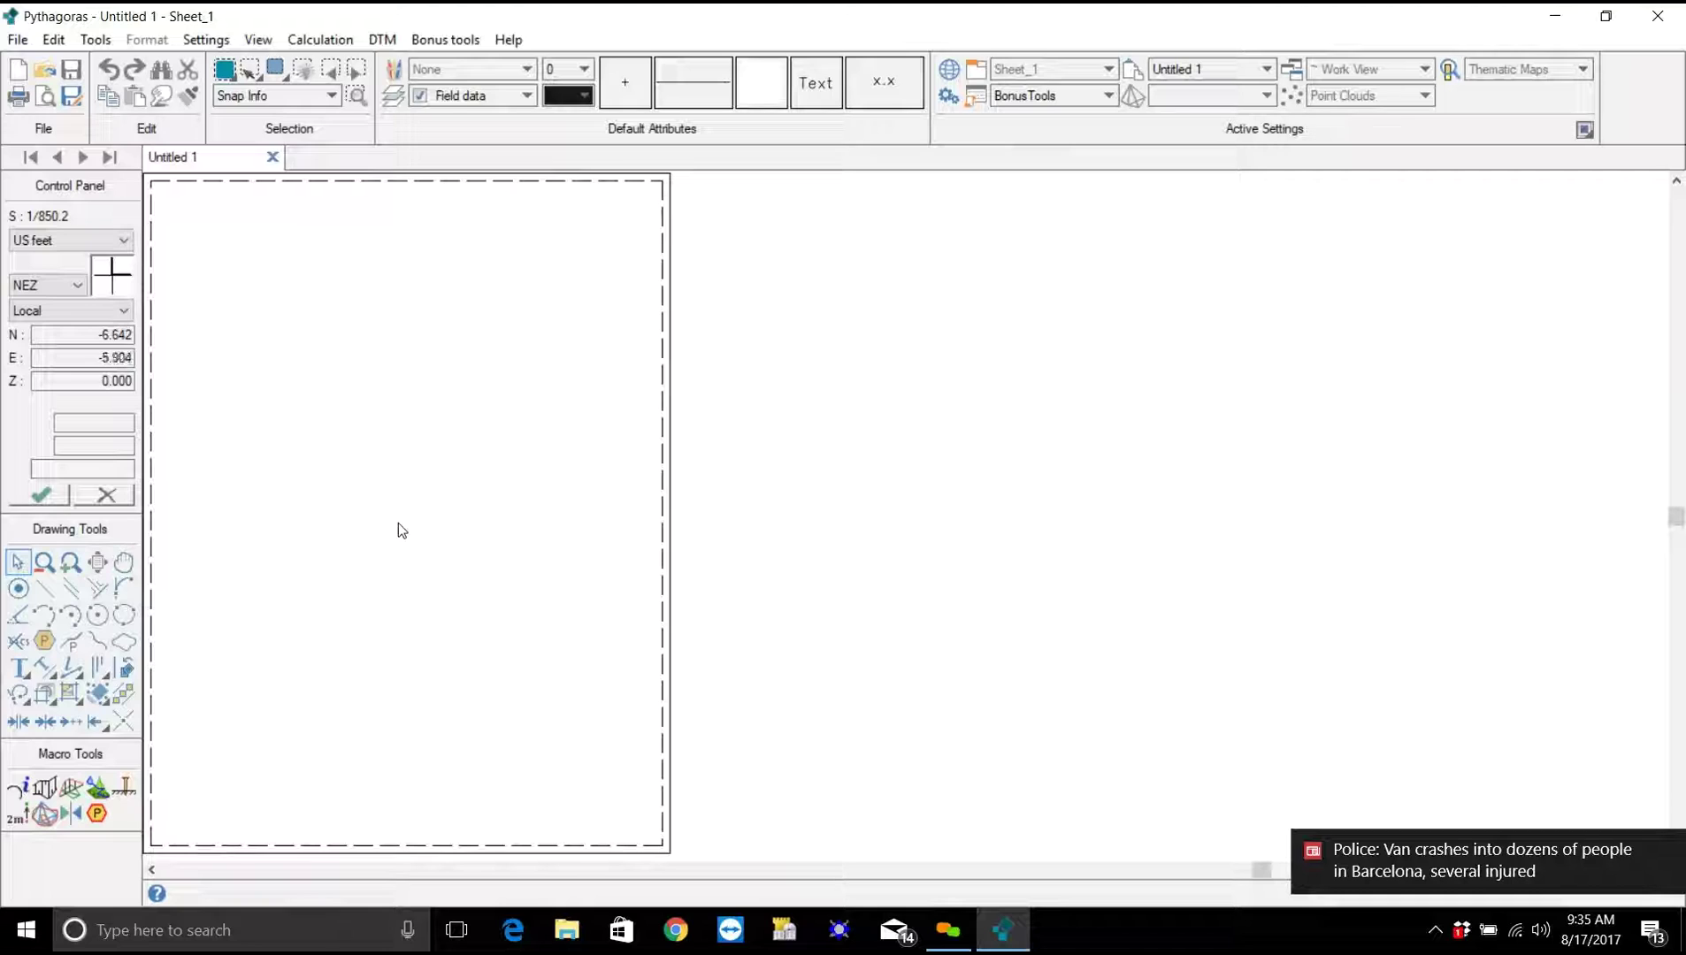
Create a point at North 5000, East 5000 and elevation 100, and select it to check its coordinates.
click(21, 588)
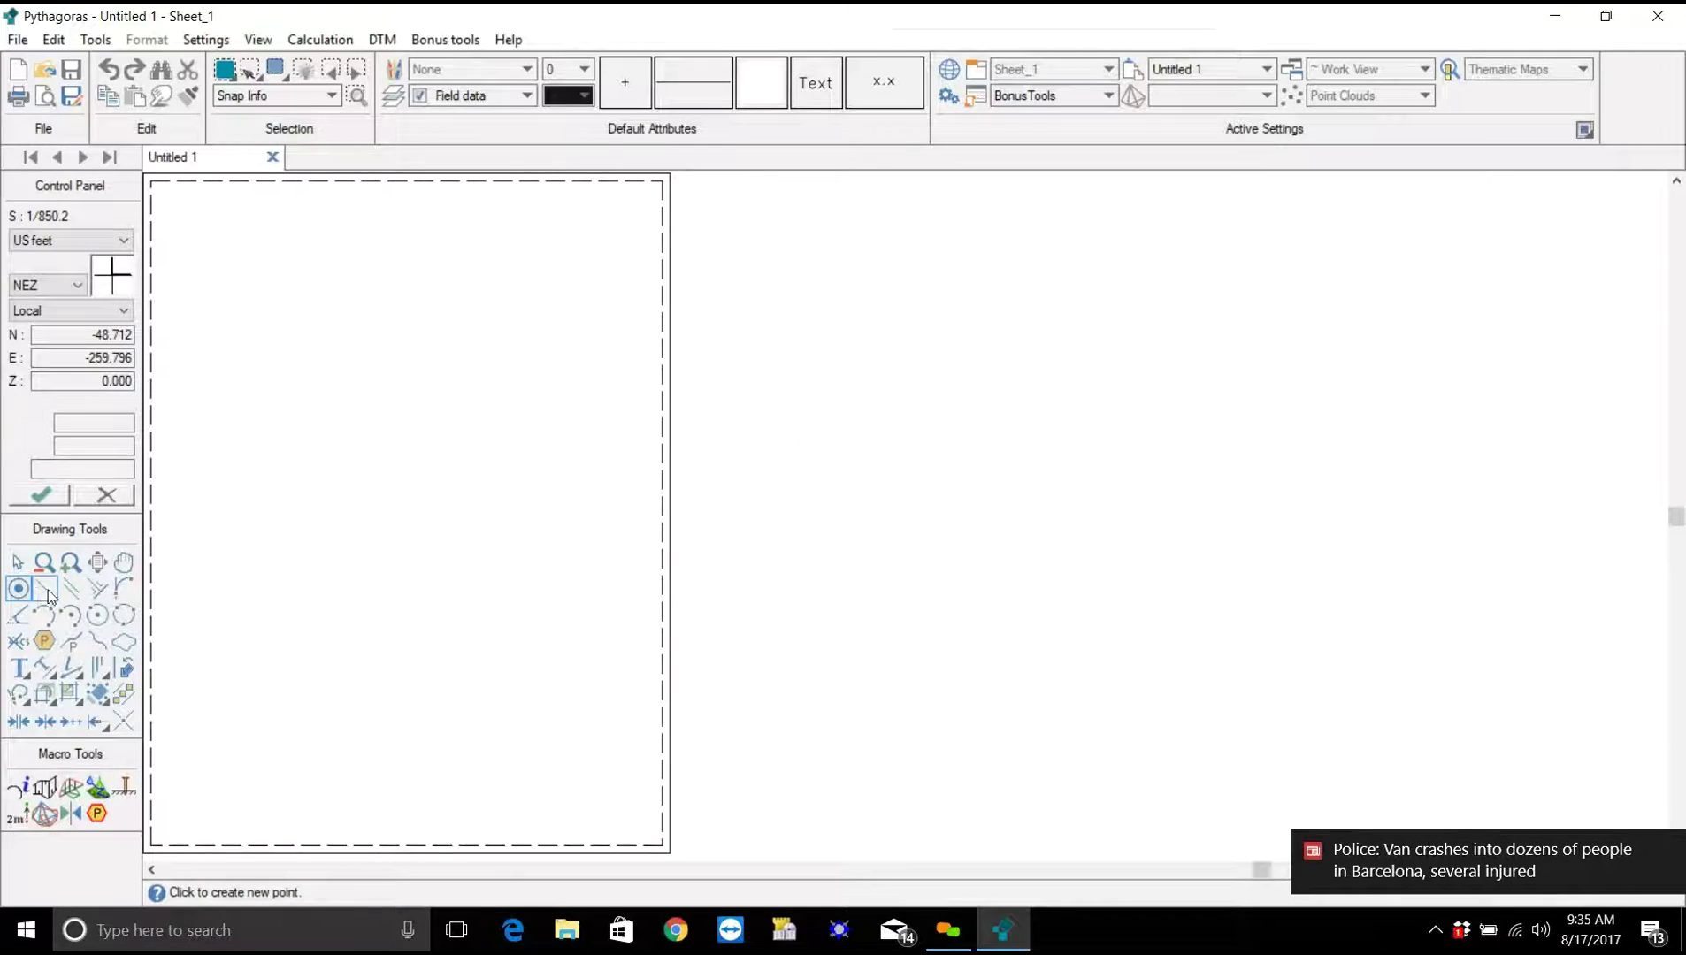
click(380, 467)
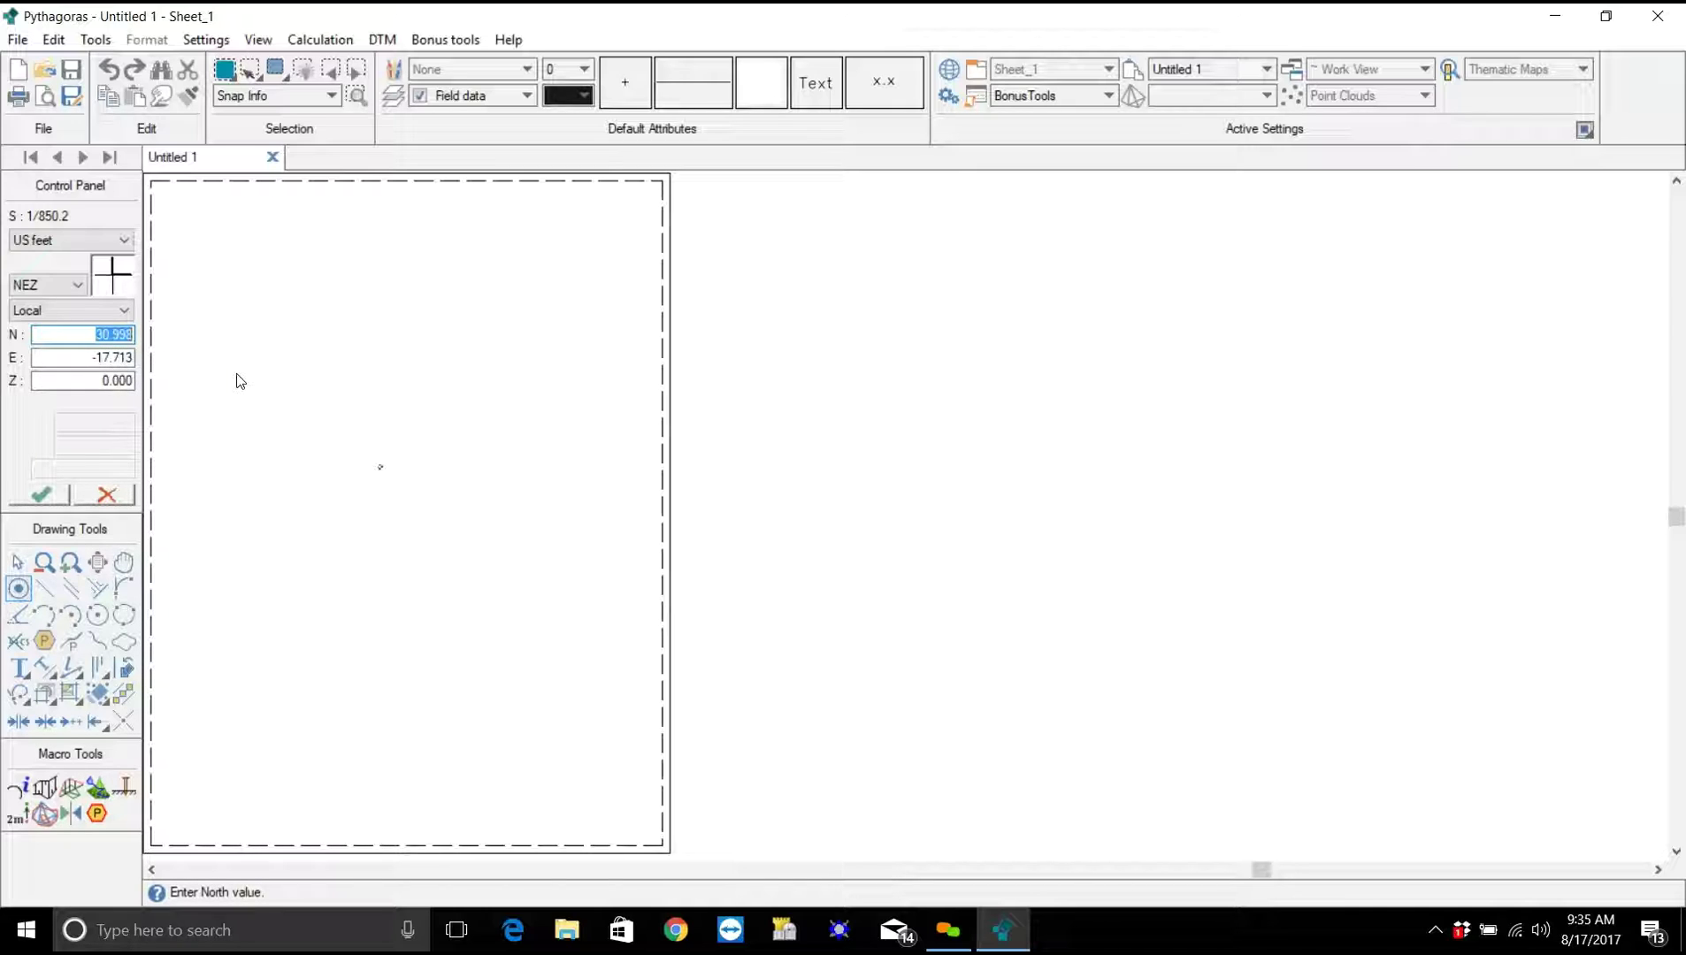
text(5000)
key(Return)
key(BackSpace)
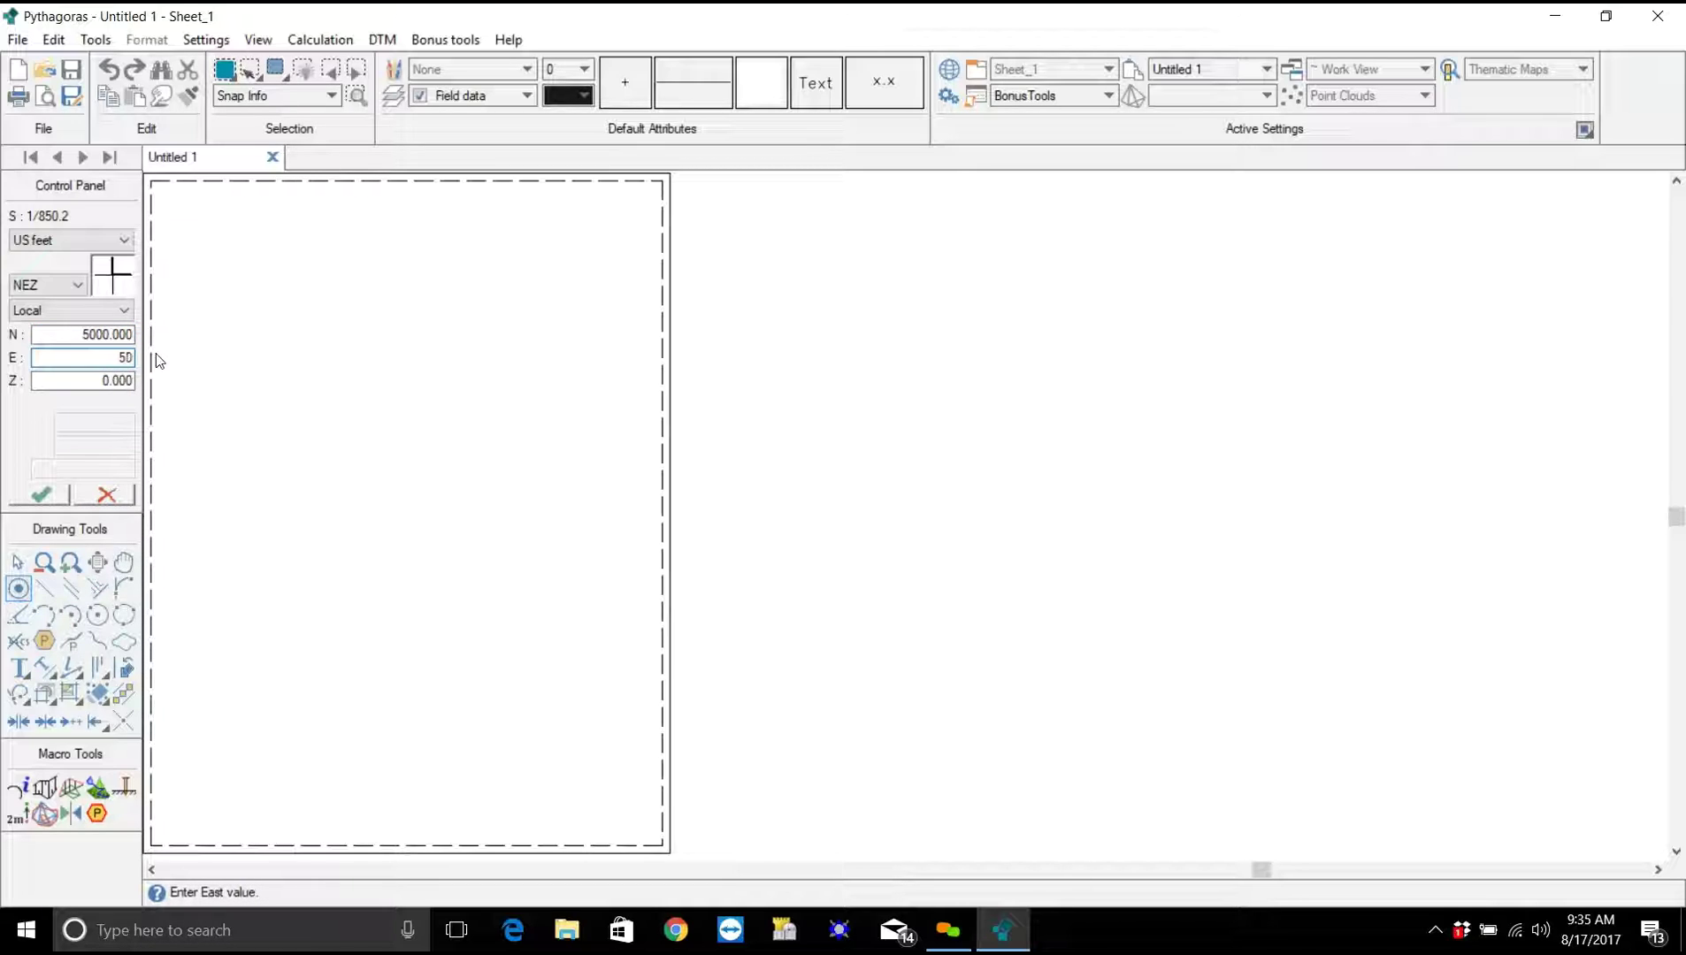
text(5000)
click(86, 389)
key(BackSpace)
text(100)
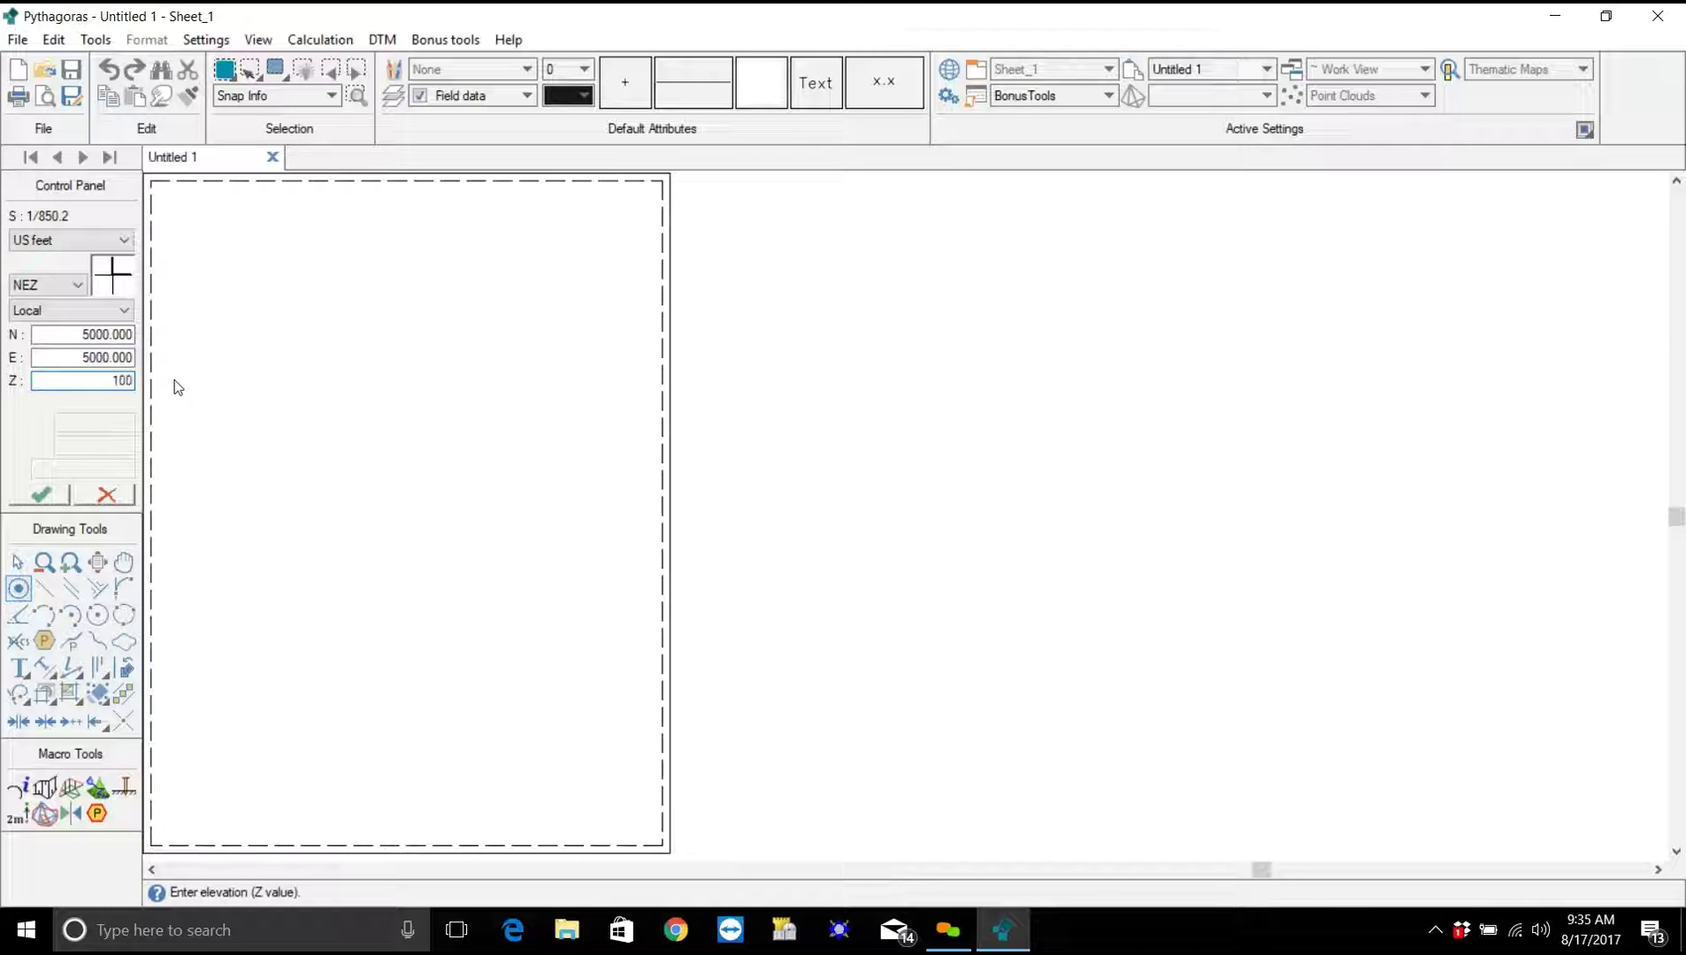
click(43, 493)
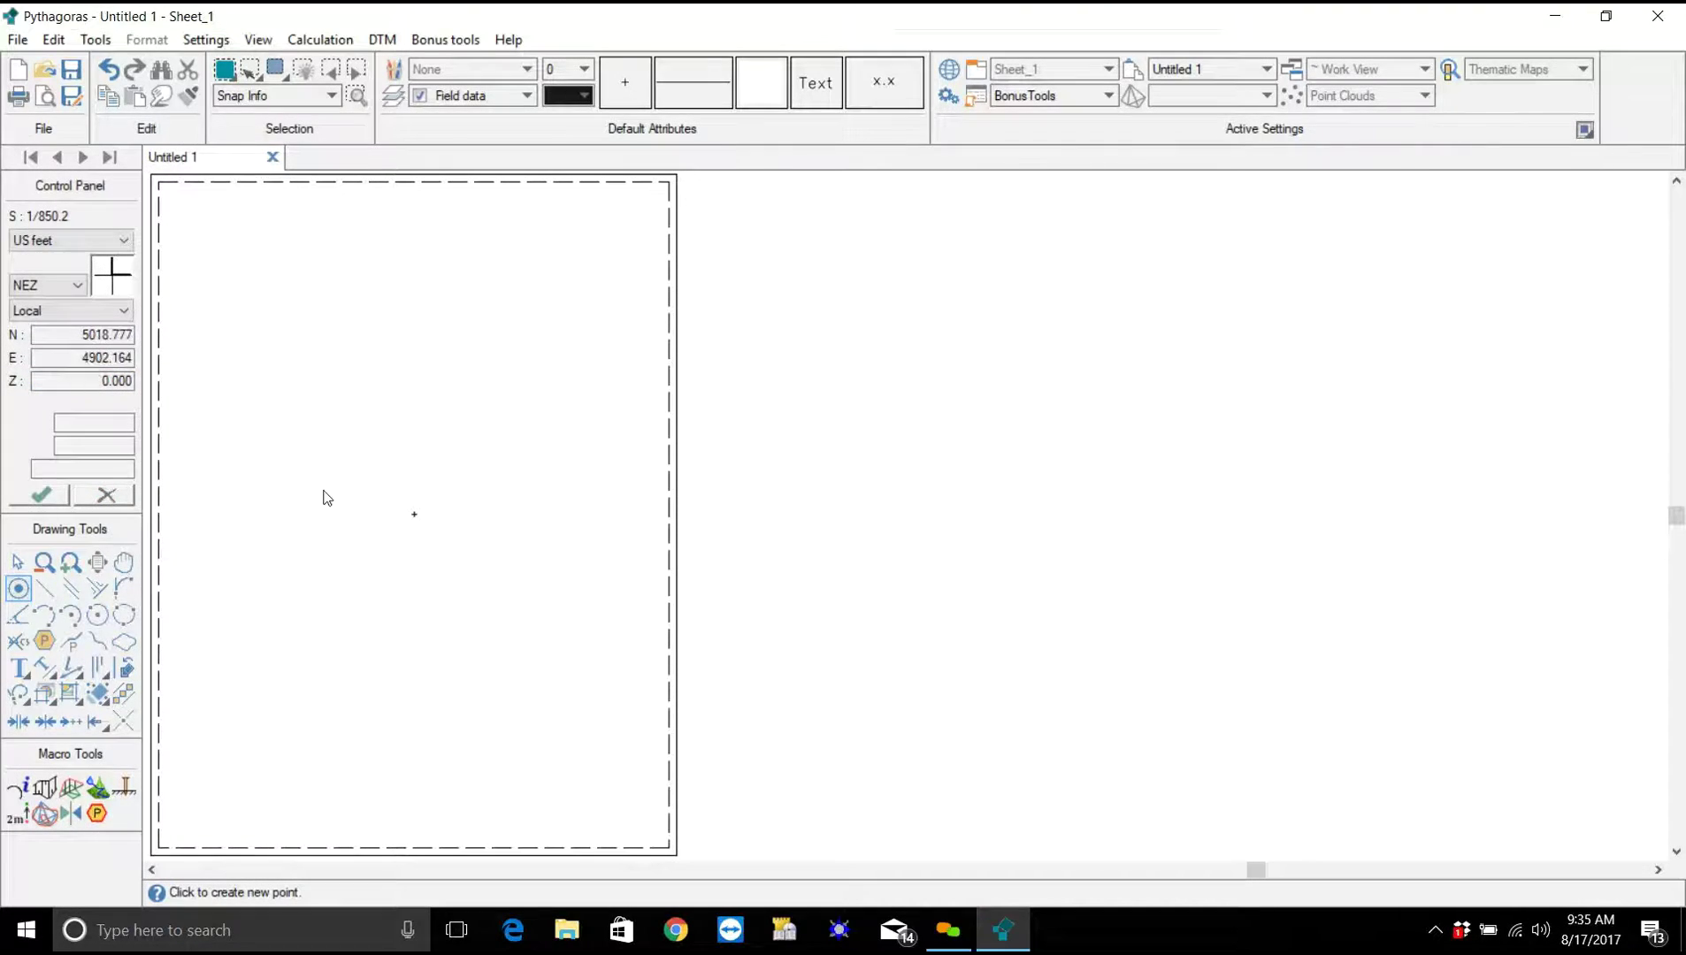
click(19, 563)
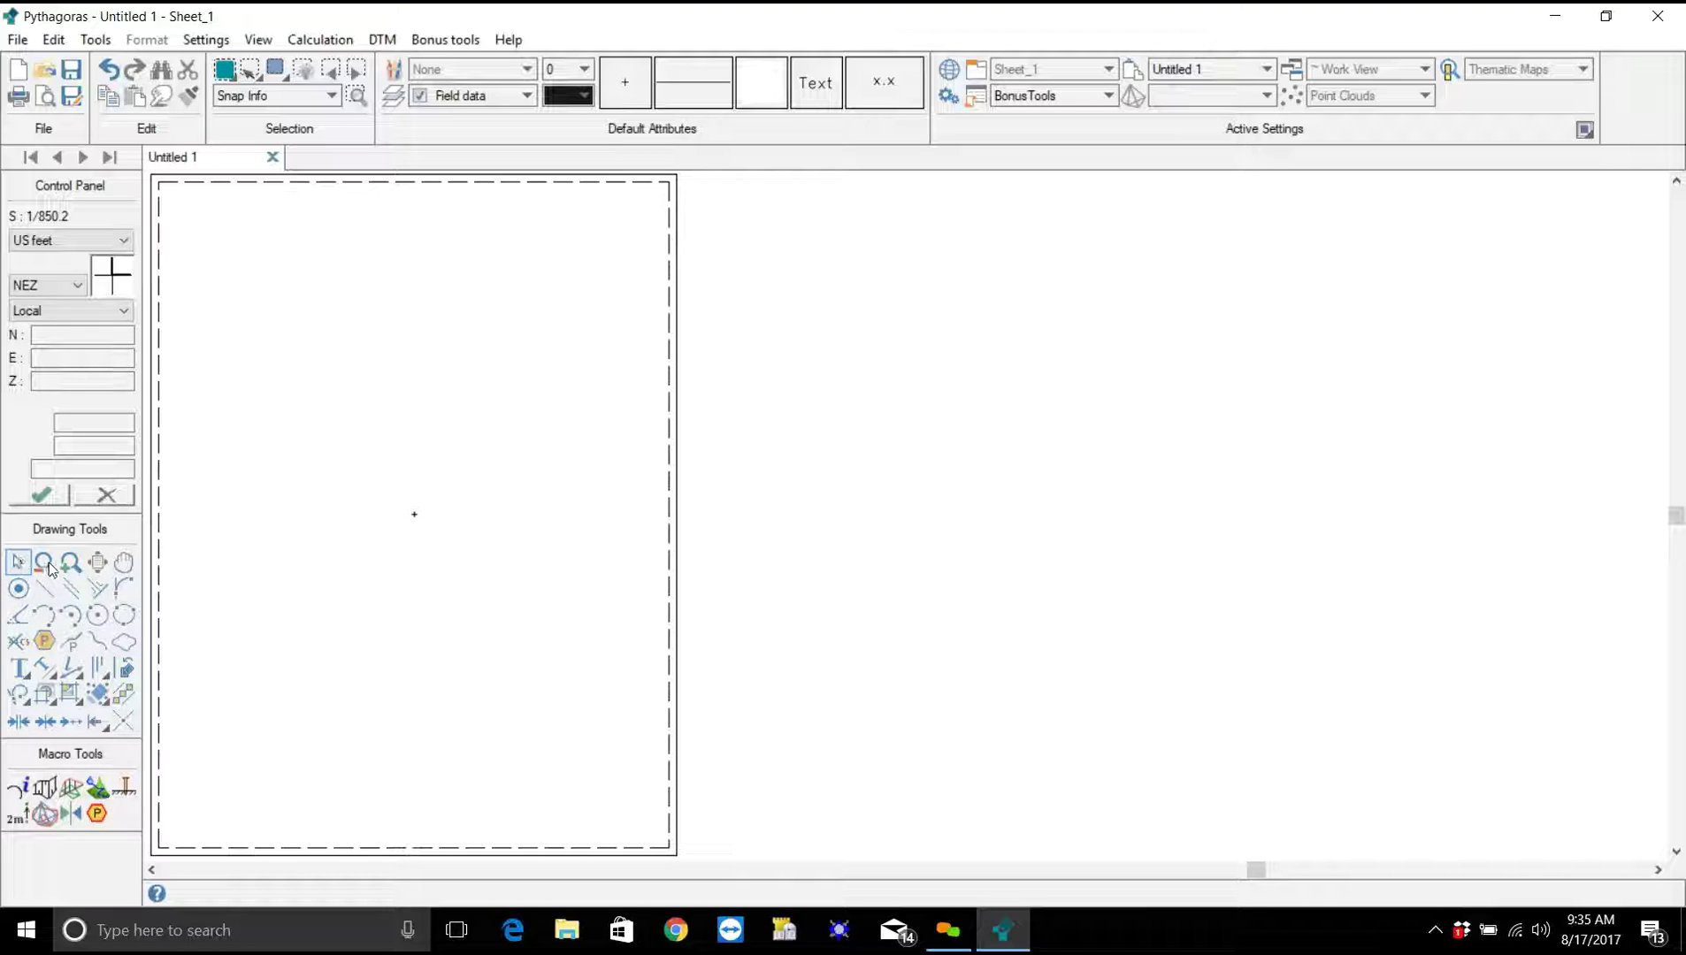
click(412, 514)
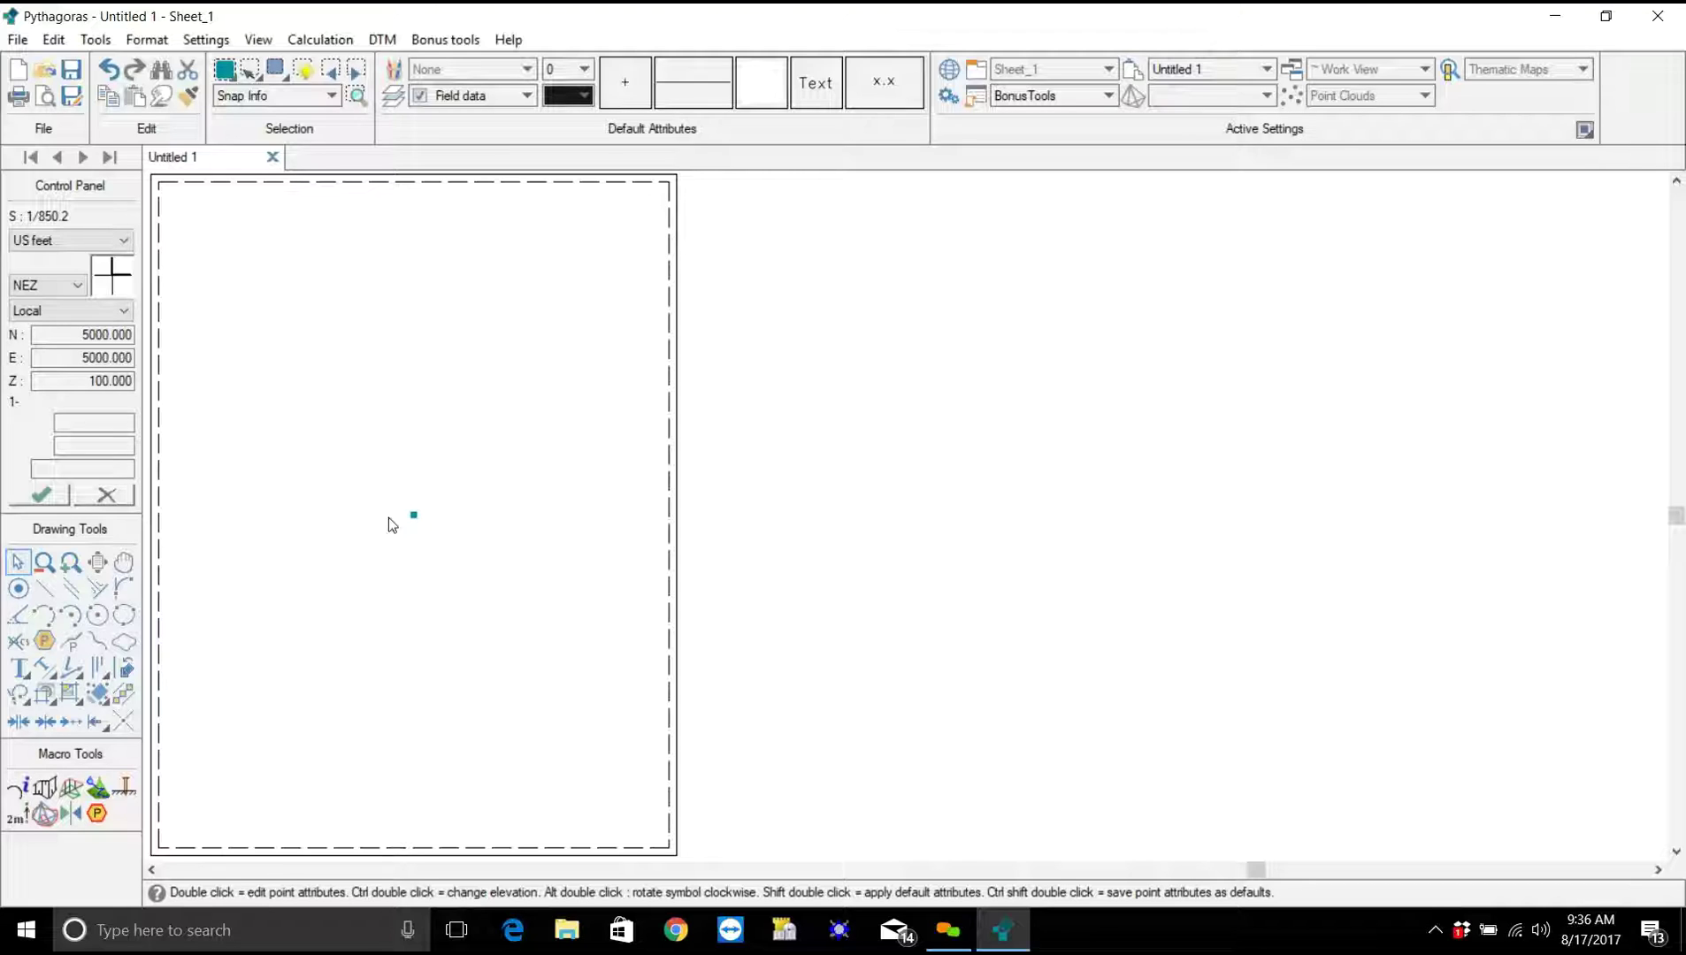
Place five more points freehand on the sheet, two west, one north, one northeast and one southeast of the first point.
click(19, 589)
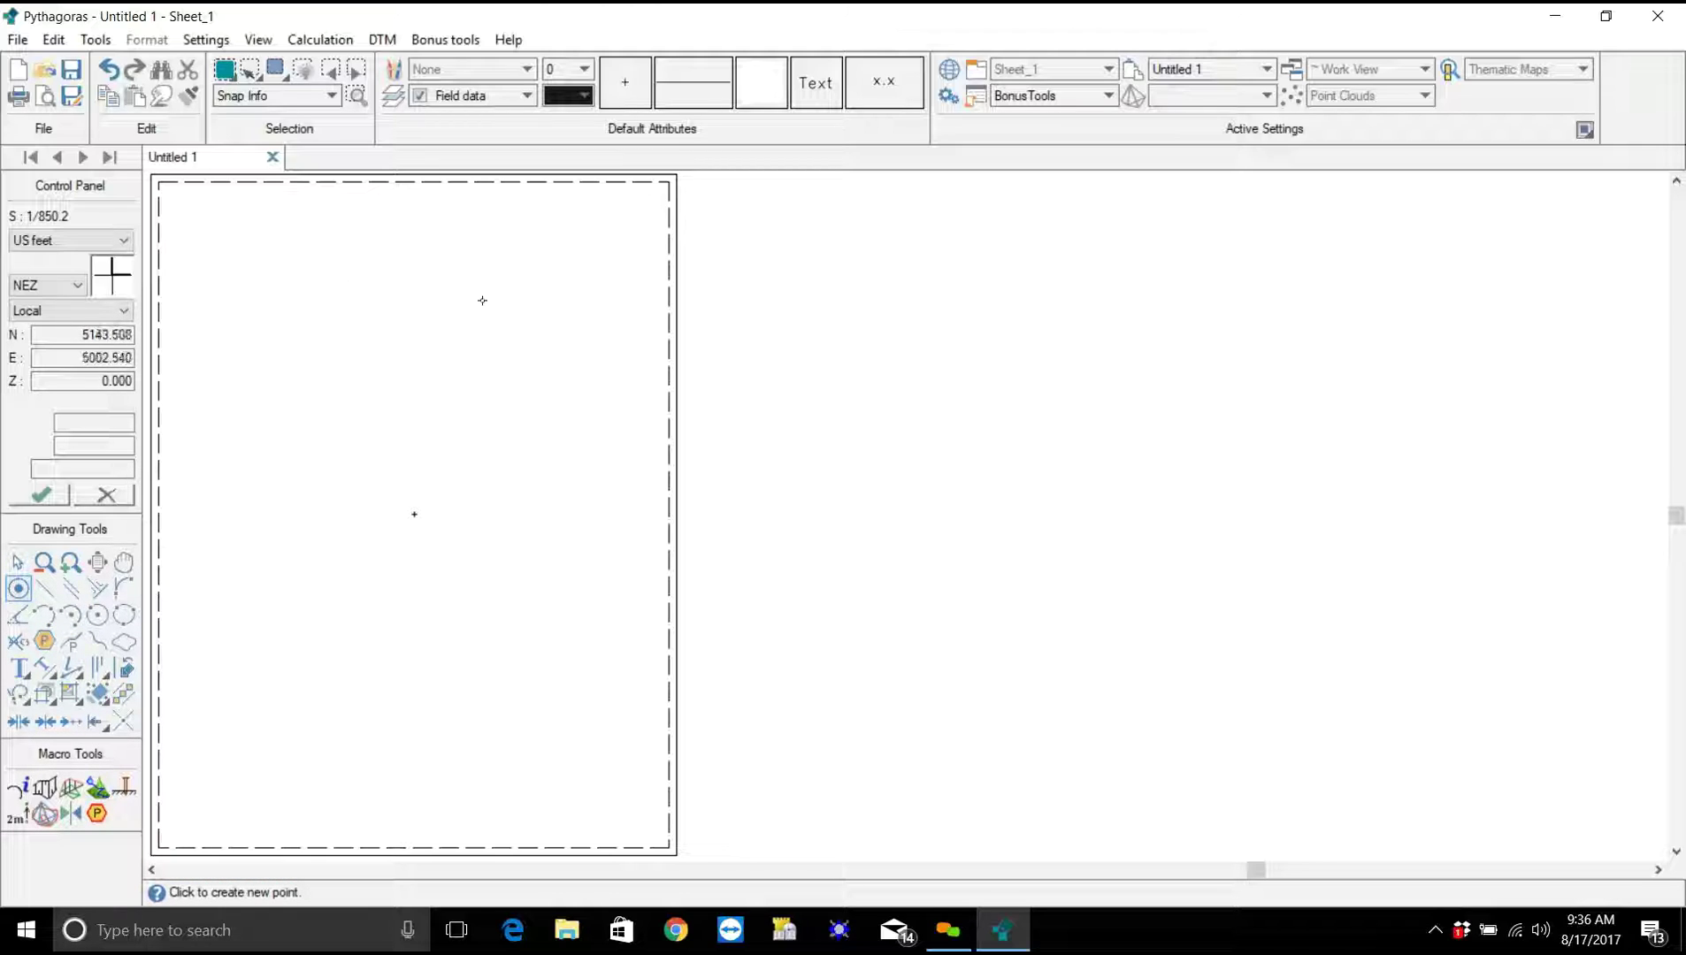
click(39, 493)
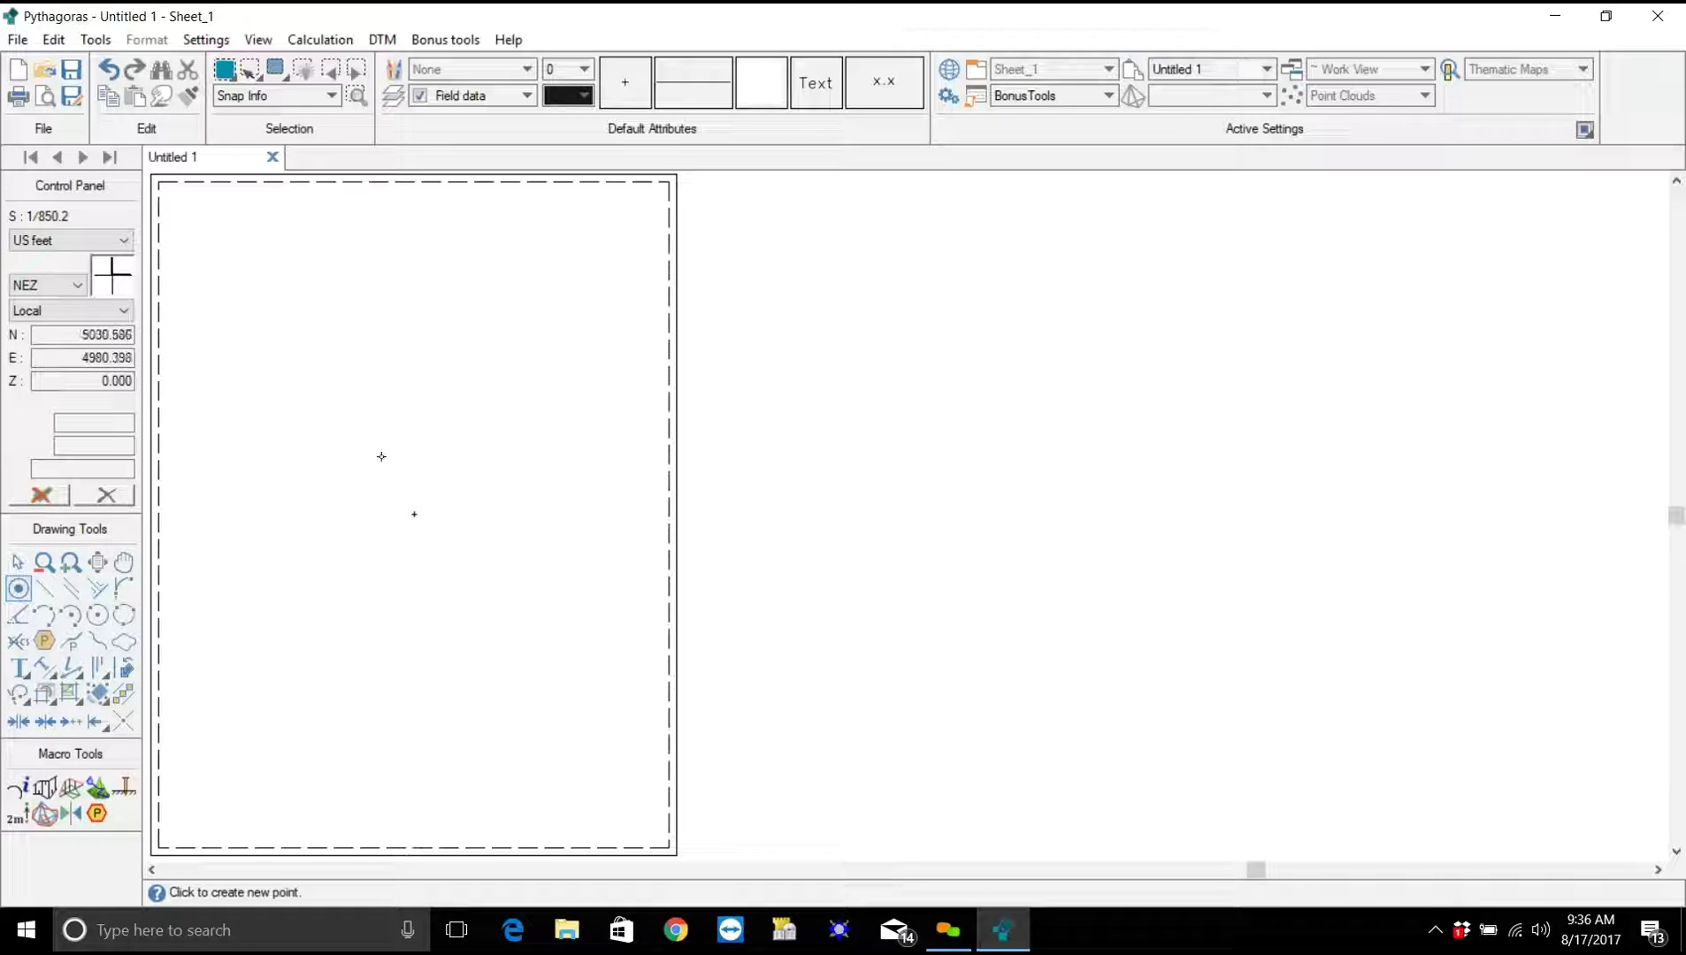
click(231, 489)
click(223, 305)
click(389, 250)
click(609, 354)
click(576, 545)
click(21, 564)
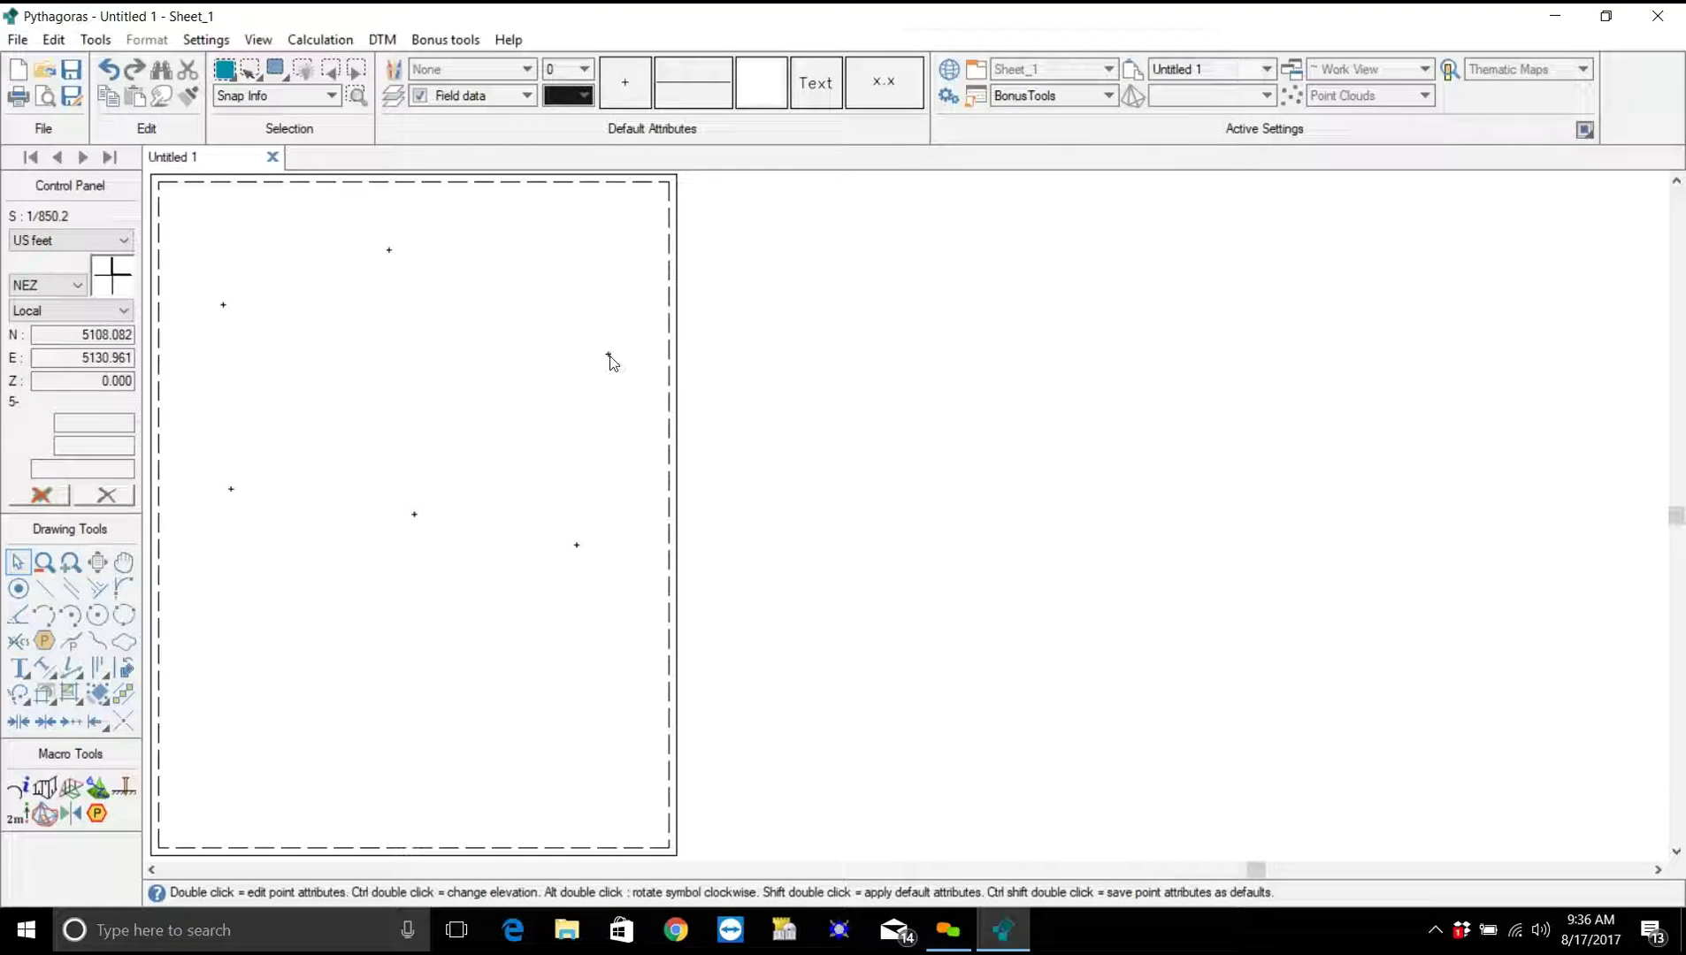
Set the style of the northeastern point to the Iron Pin symbol from the JR Symbols library.
double_click(608, 357)
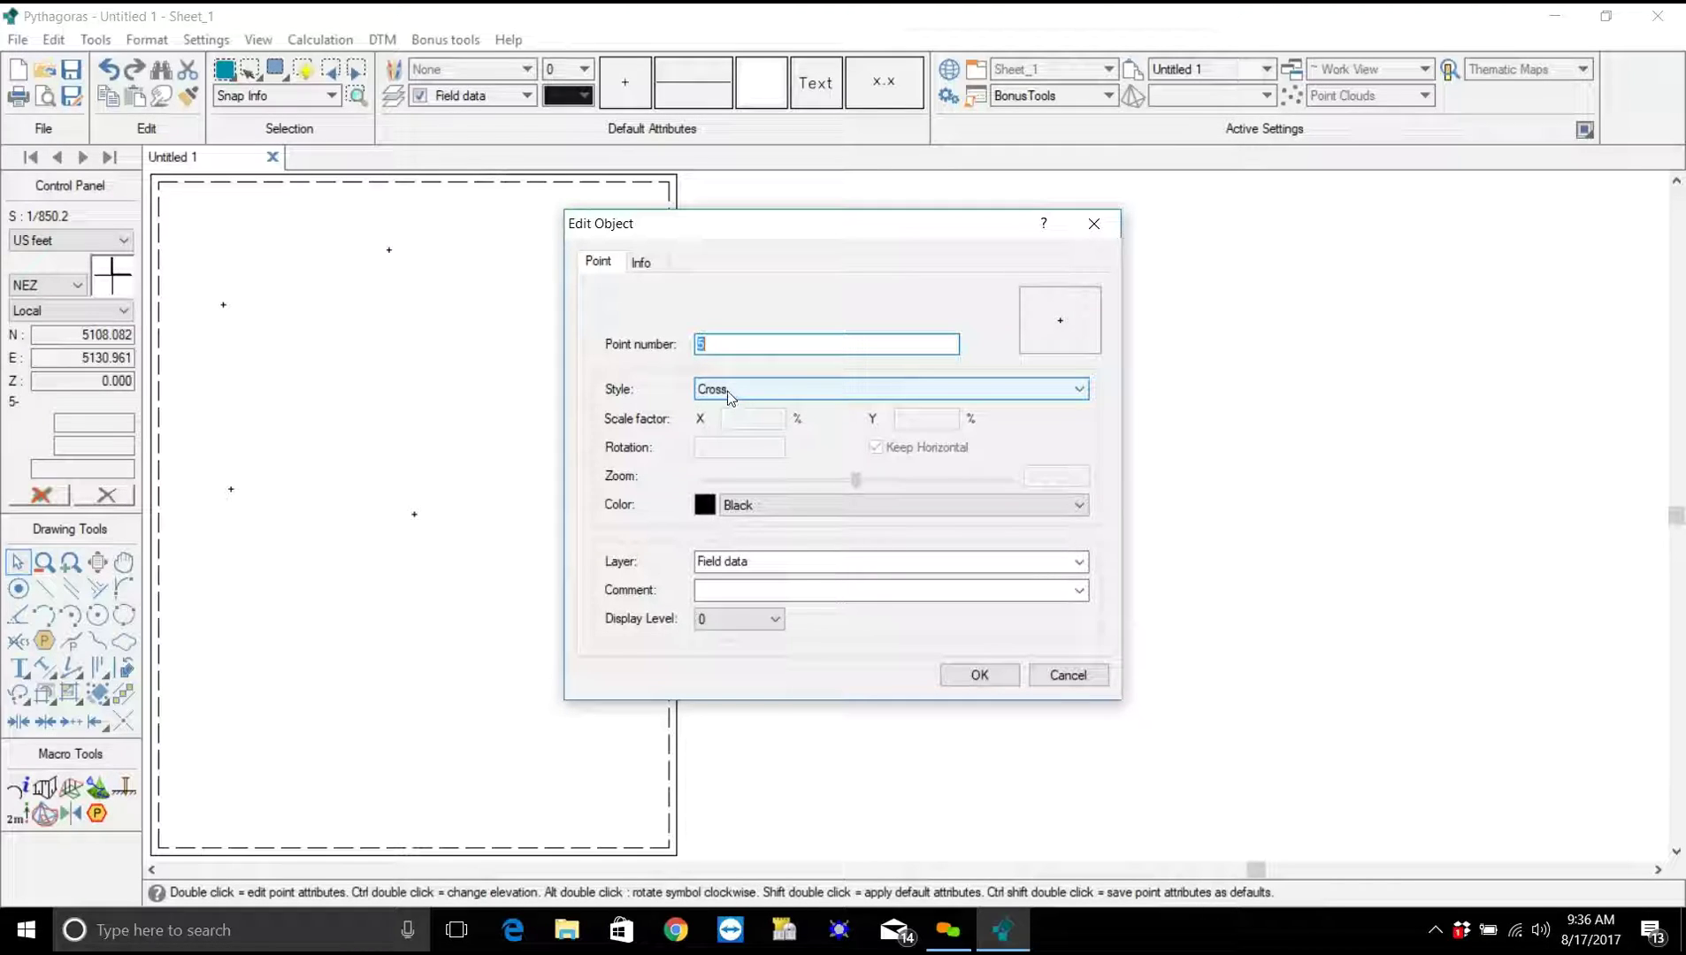
click(1081, 392)
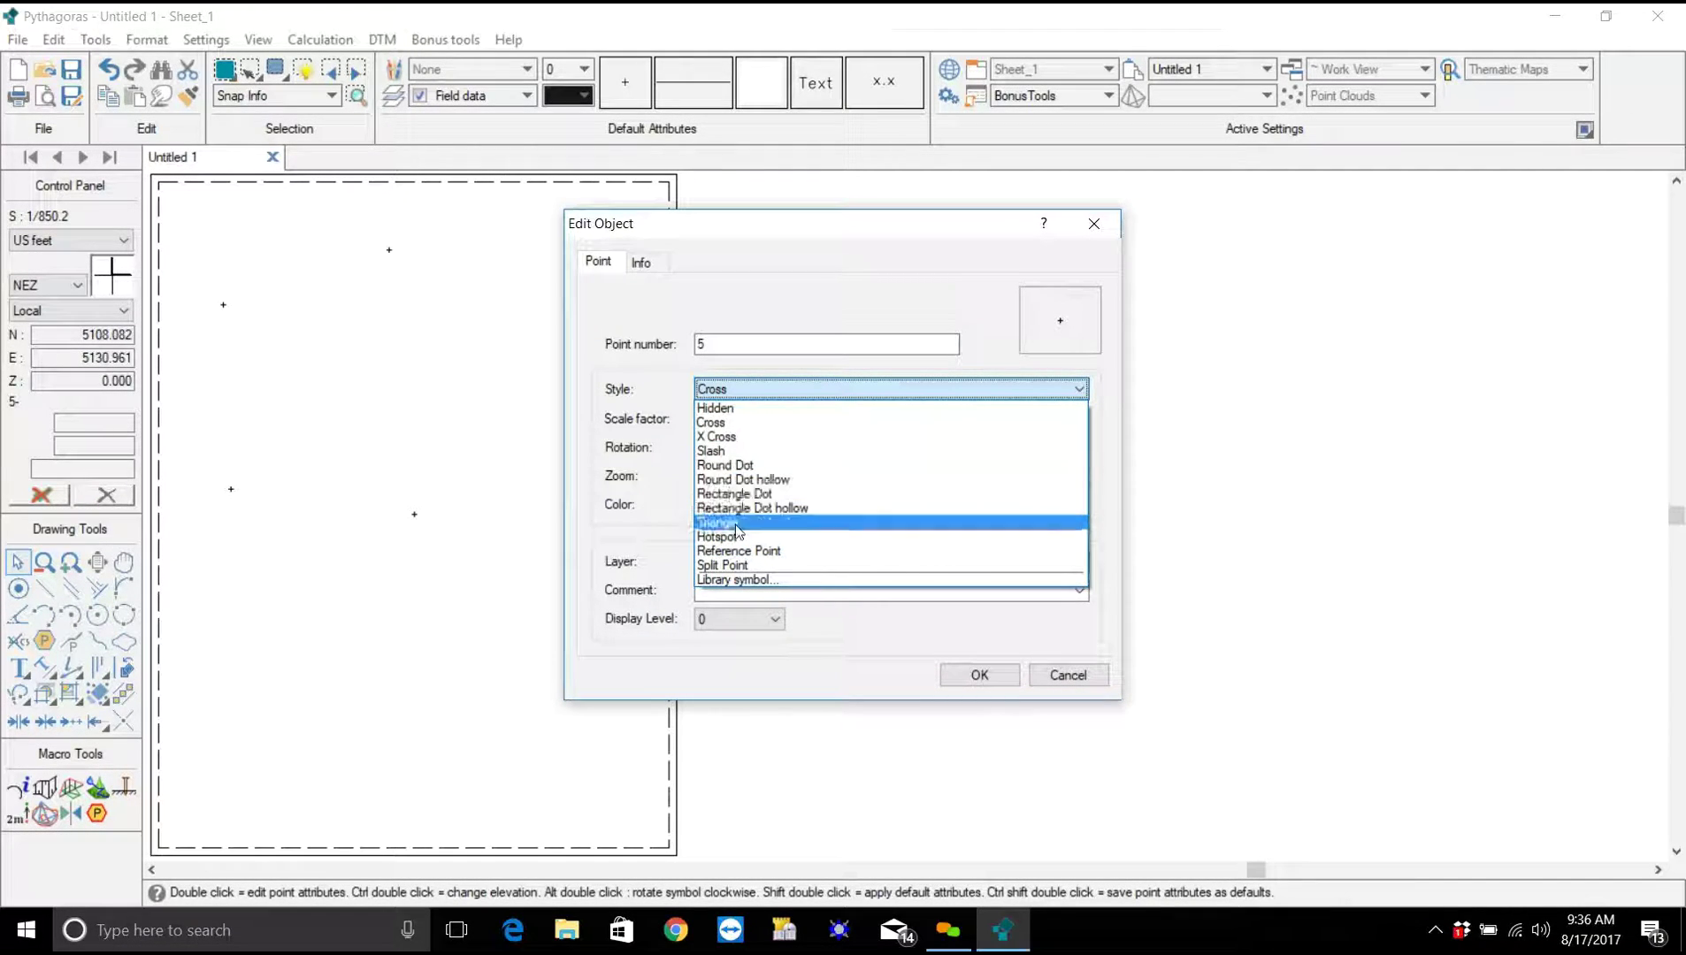
click(738, 581)
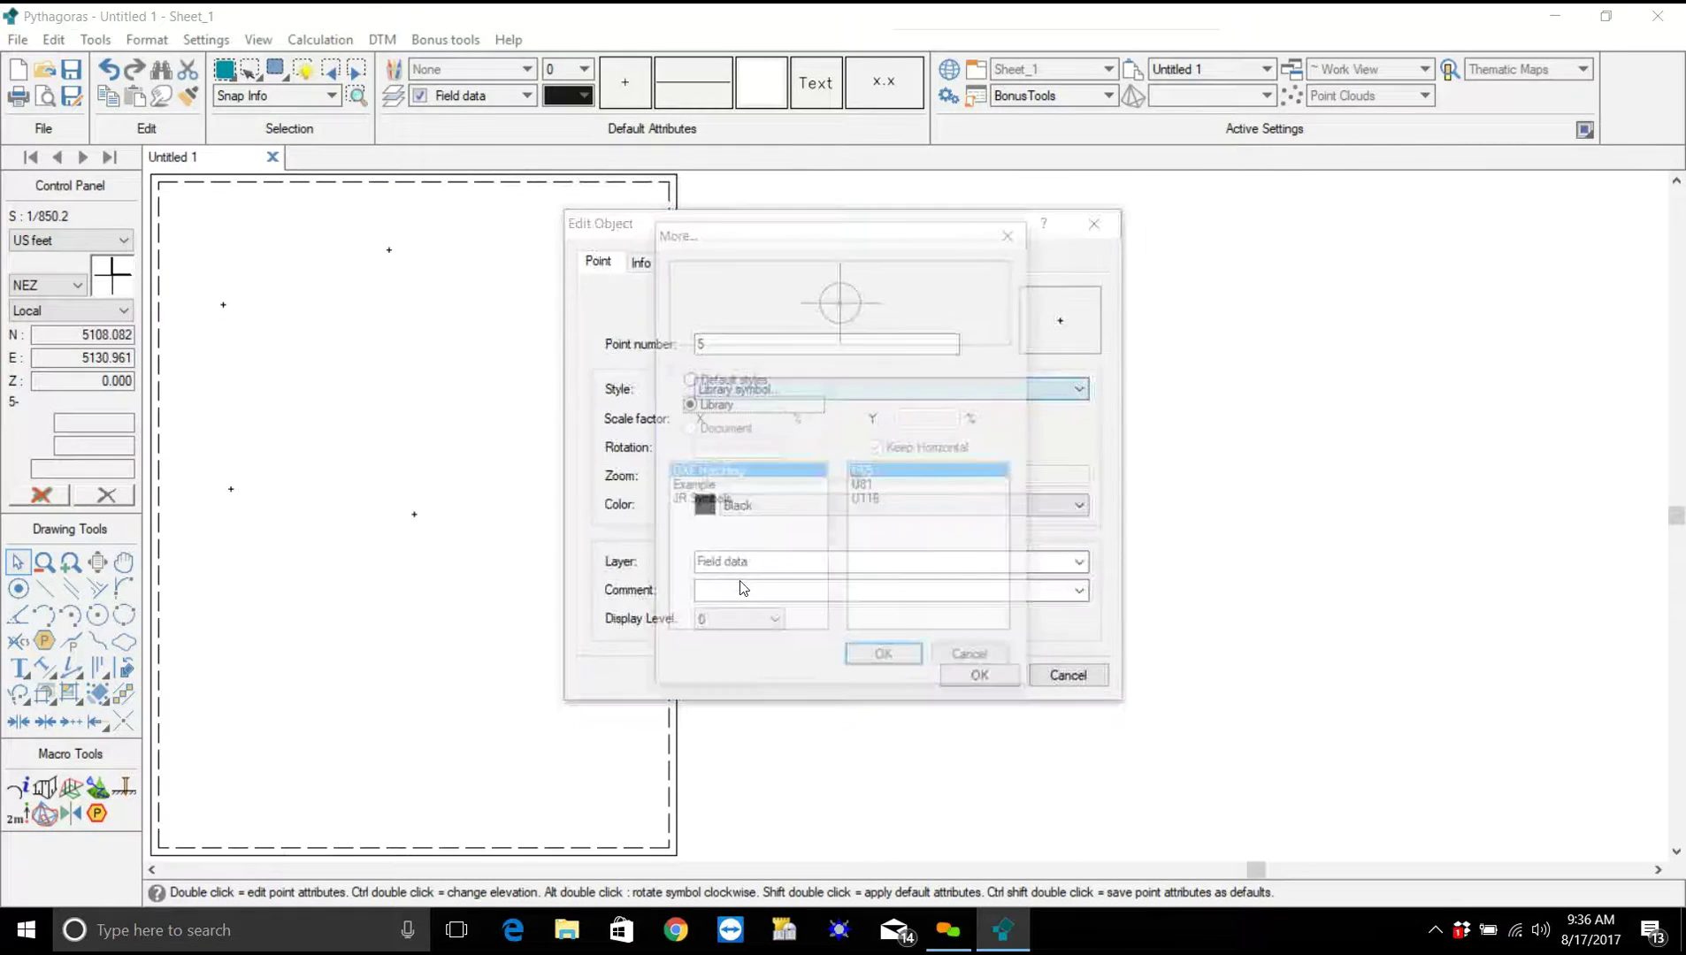
click(703, 502)
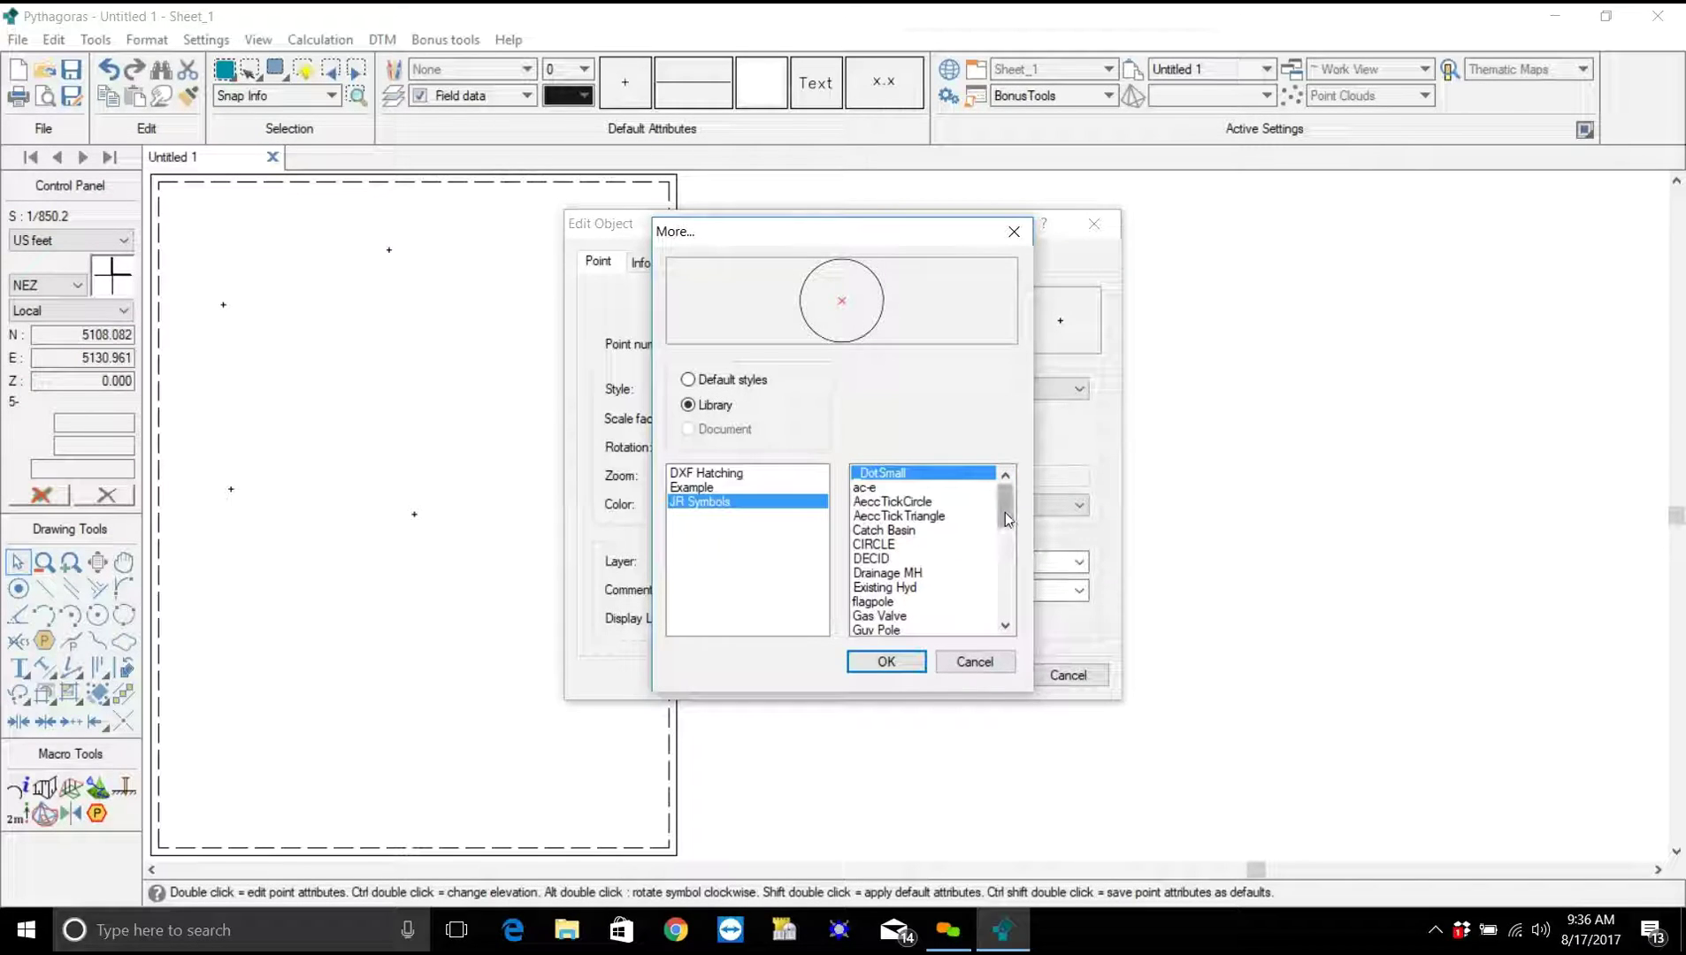
drag(1005, 512, 1009, 544)
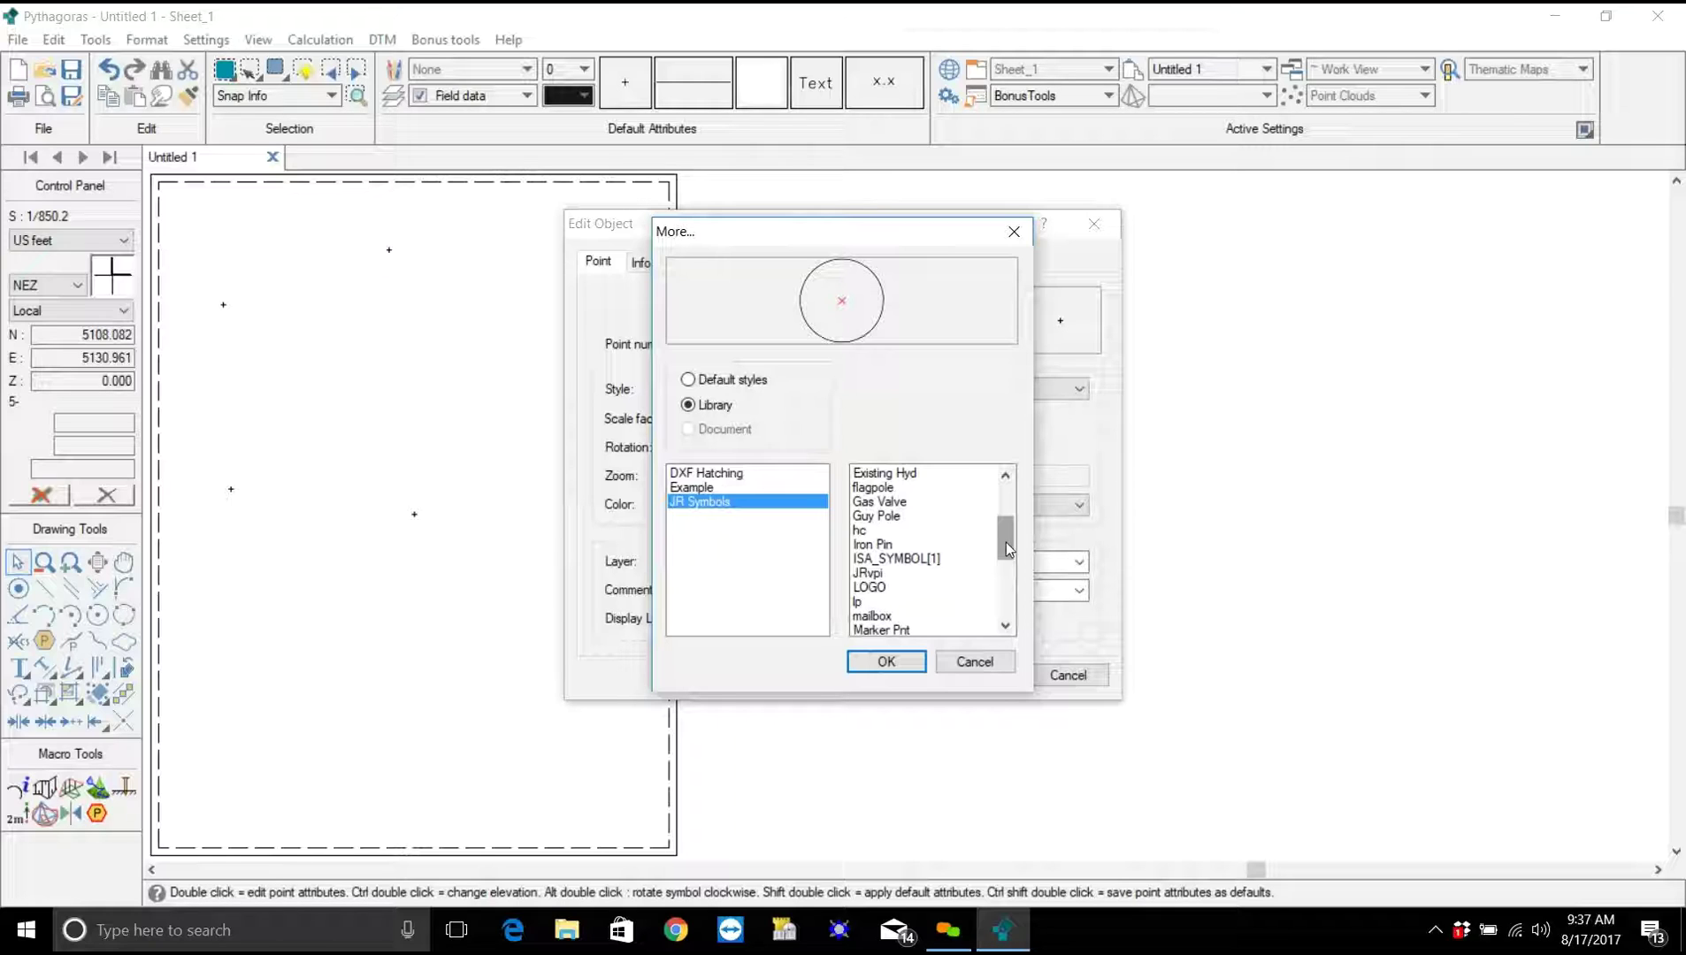
mouse_move(1006, 542)
mouse_down()
mouse_move(1015, 602)
mouse_move(1012, 544)
mouse_up()
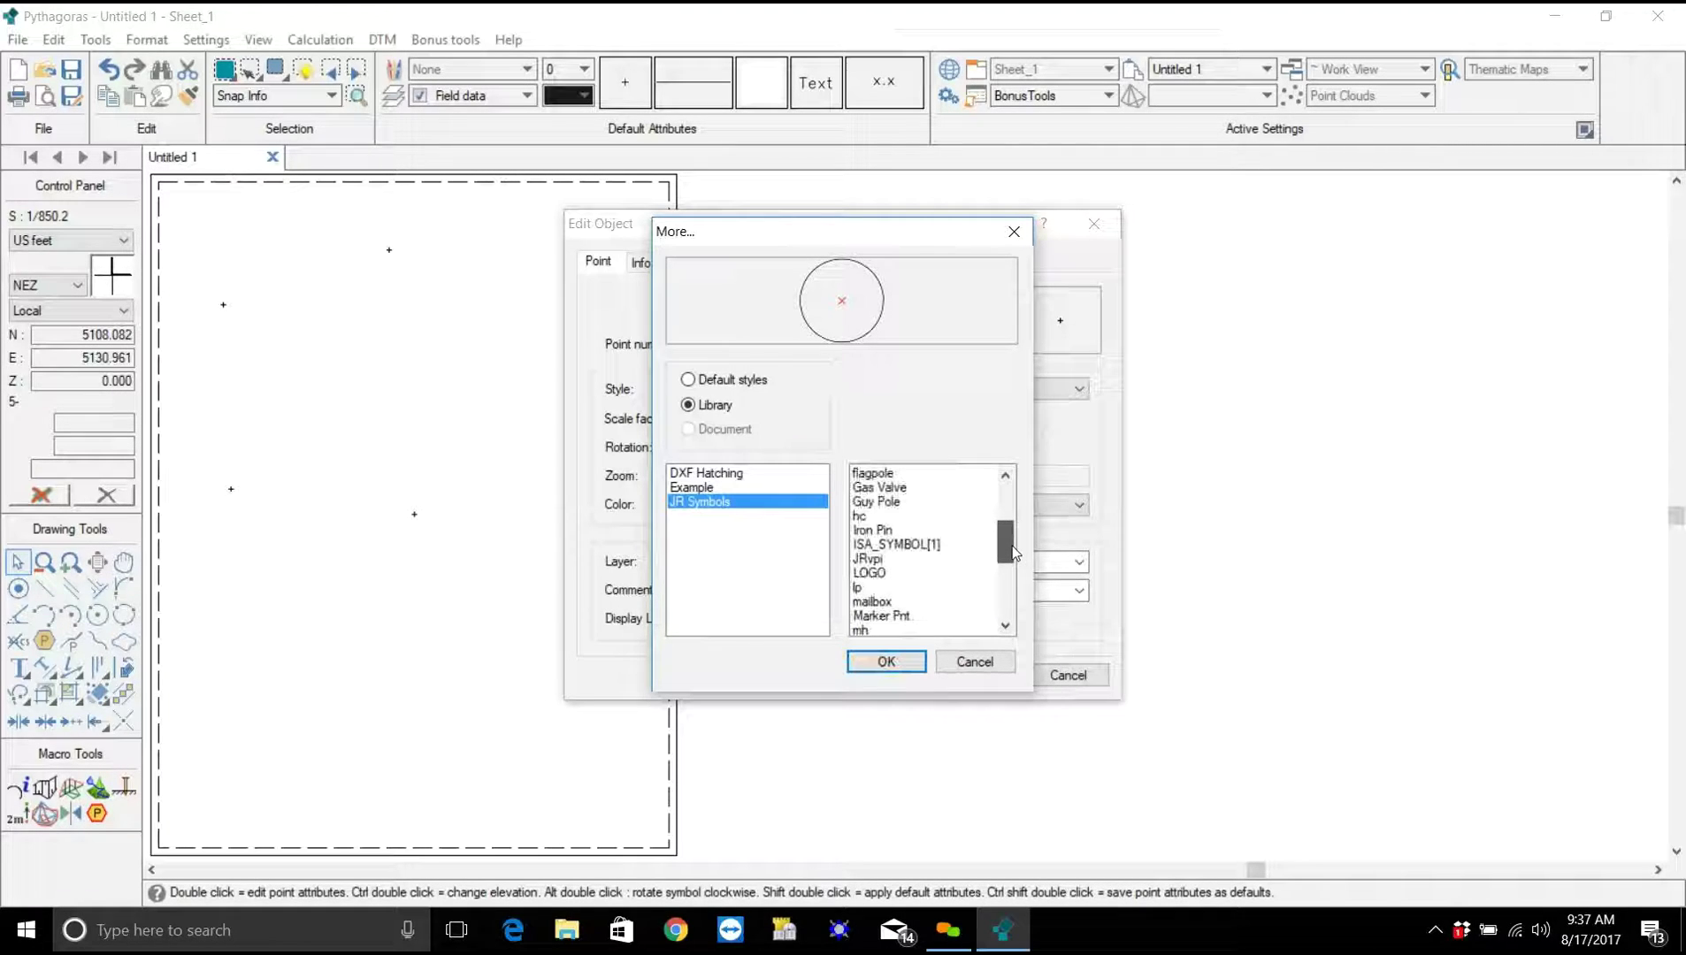
click(868, 531)
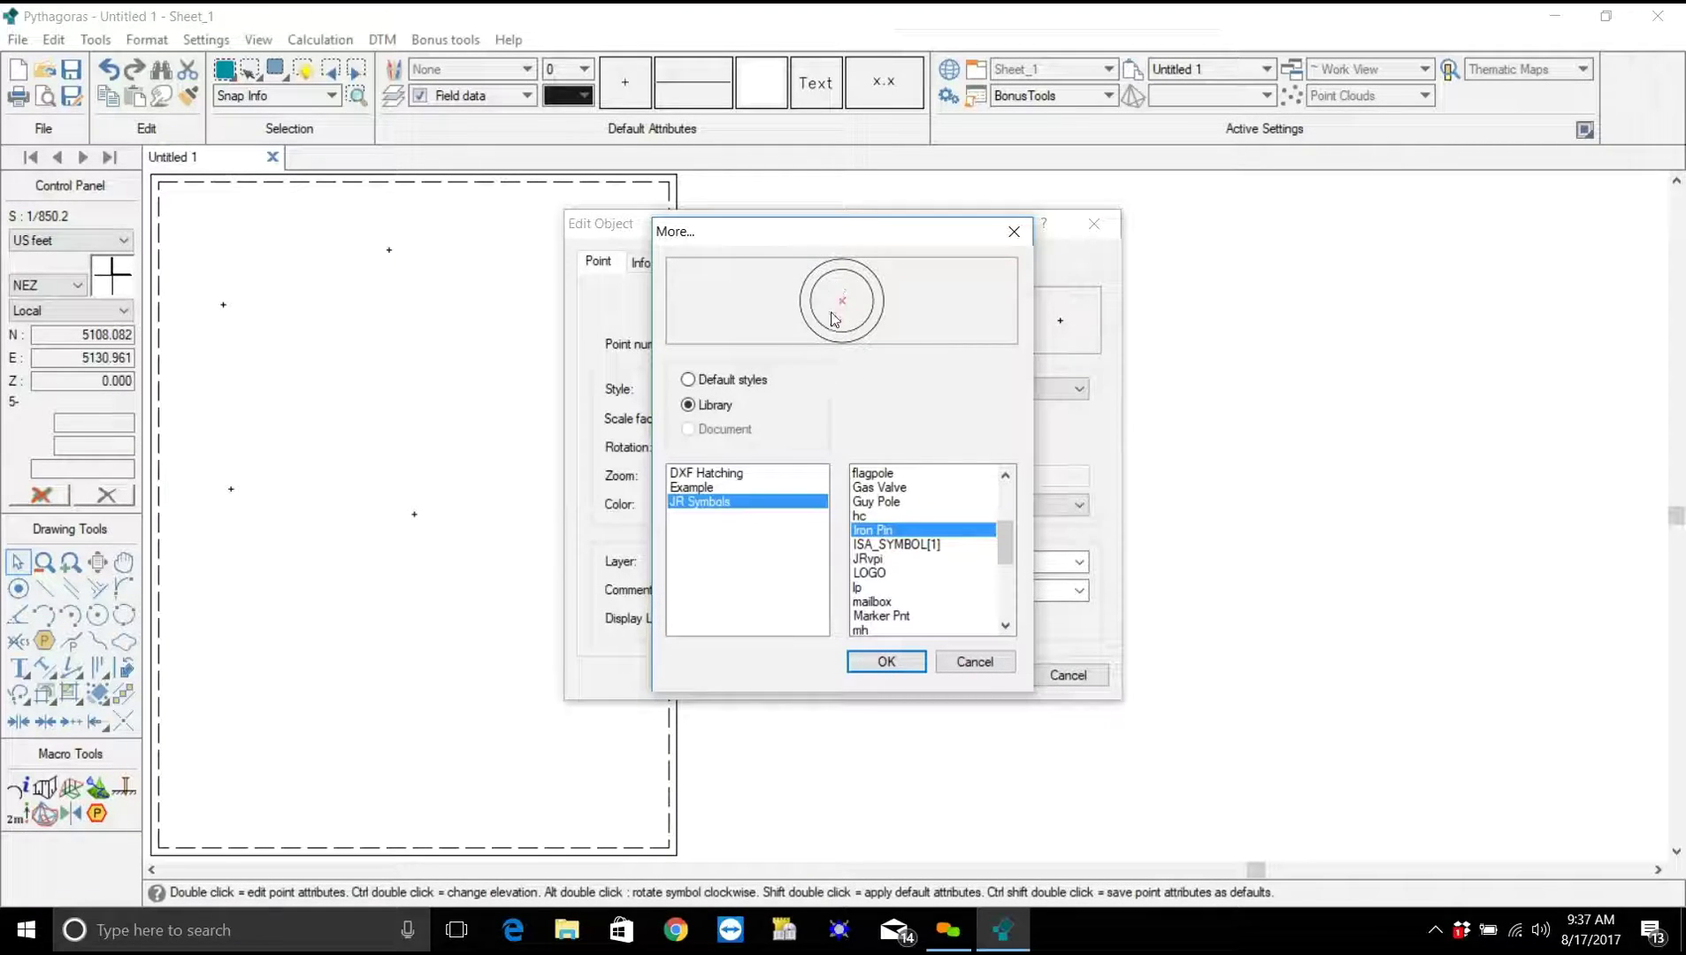
click(880, 662)
Set the northeastern point's symbol scale factors to 200% in X and Y and its color to Red.
drag(744, 417, 797, 409)
key(Delete)
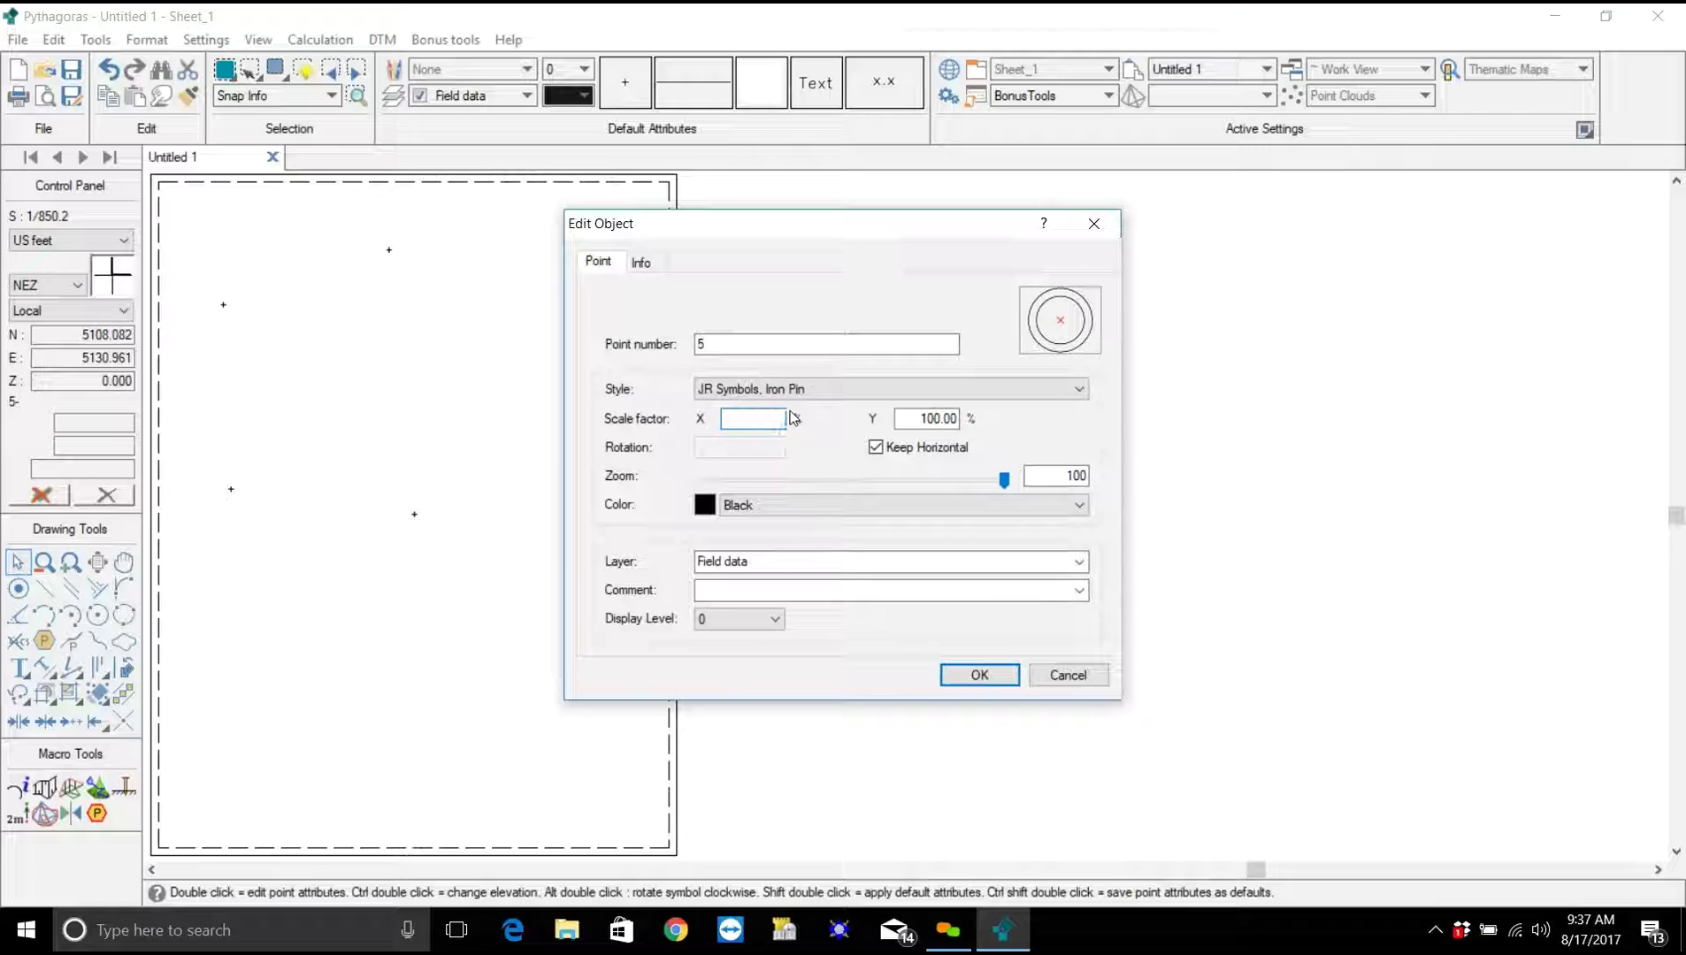
text(200)
drag(916, 419, 1005, 415)
key(Delete)
text(200)
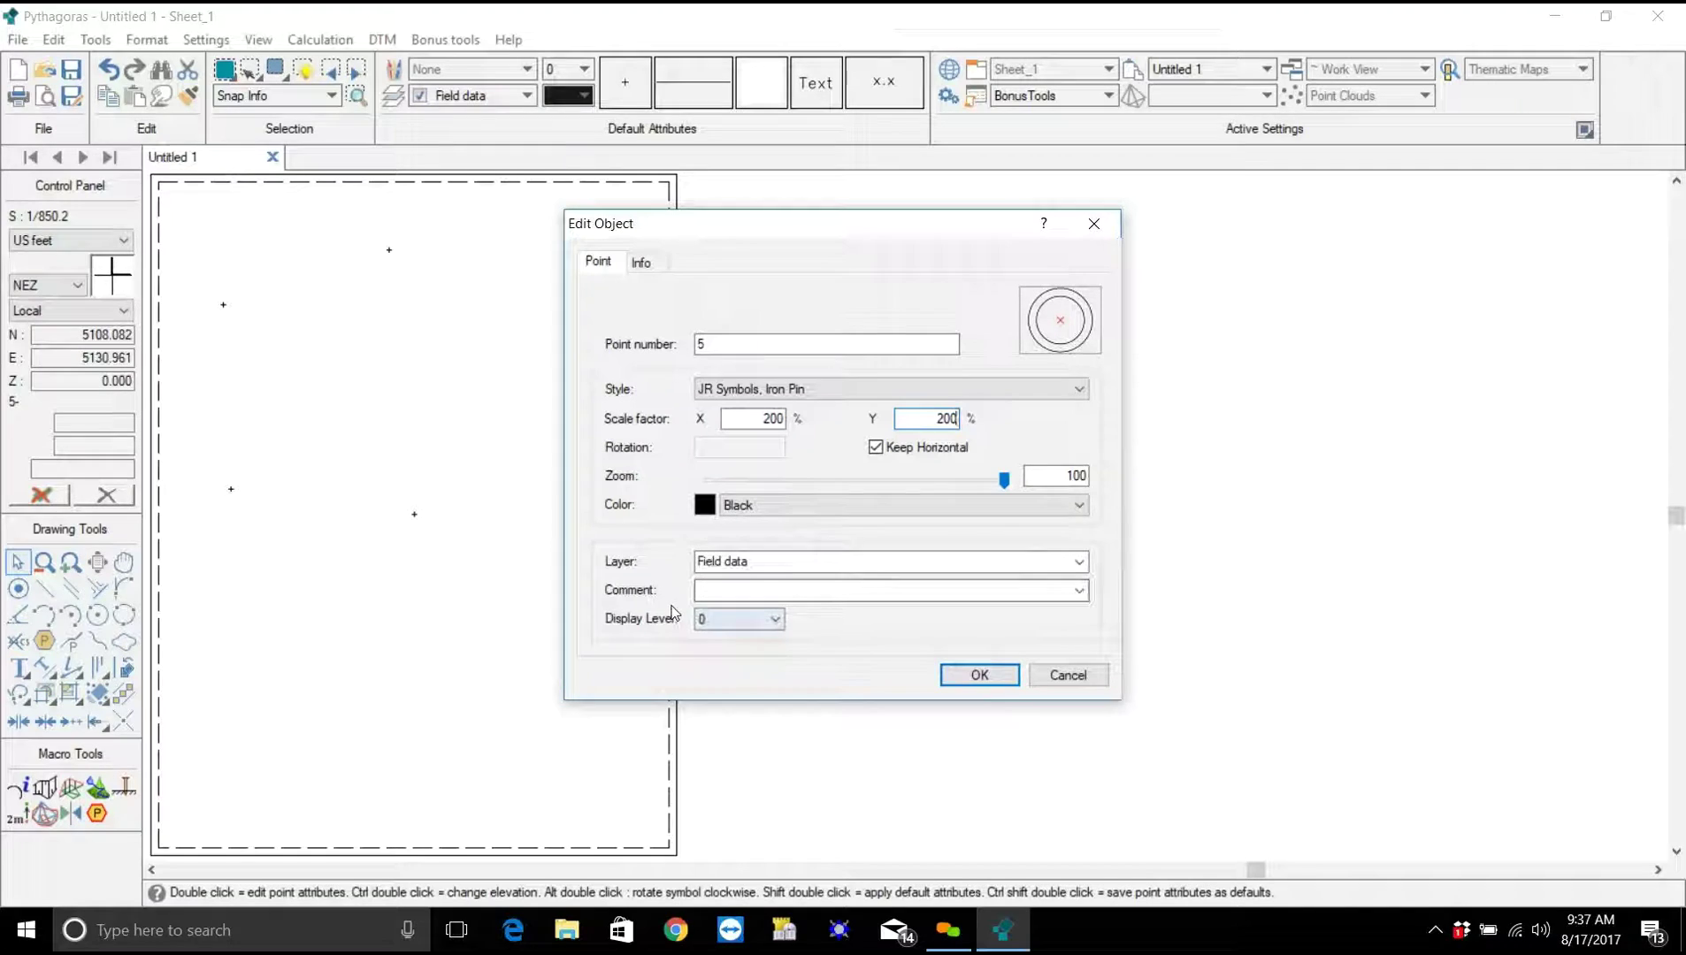
click(1081, 505)
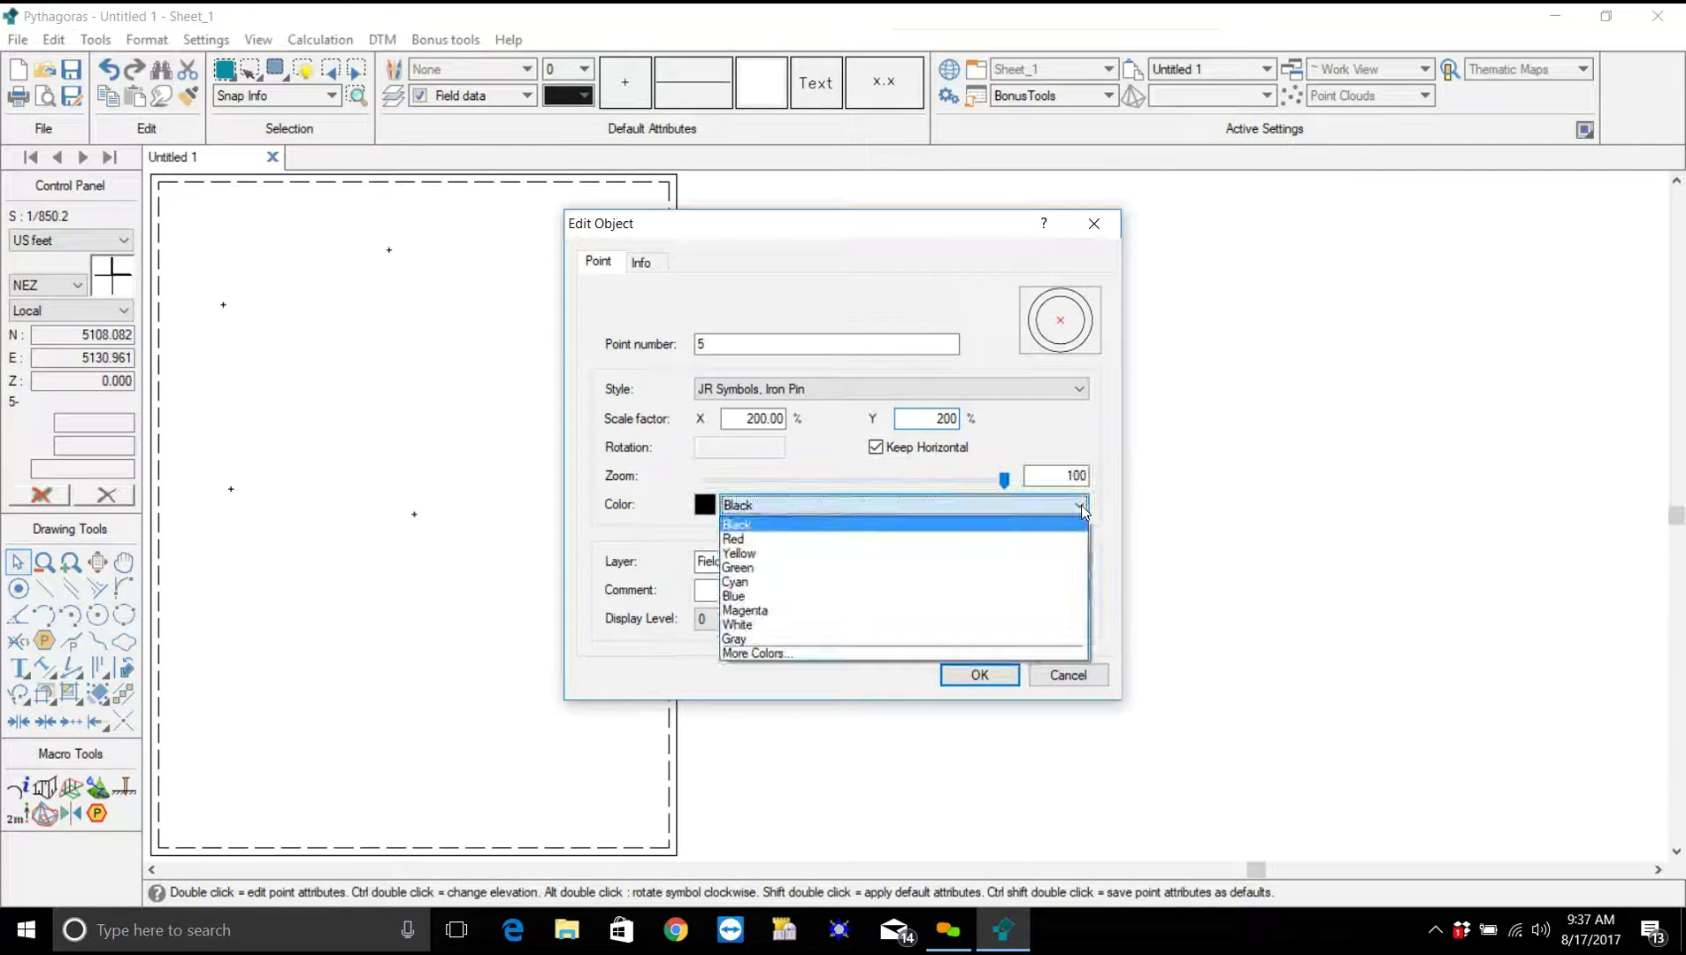
click(743, 541)
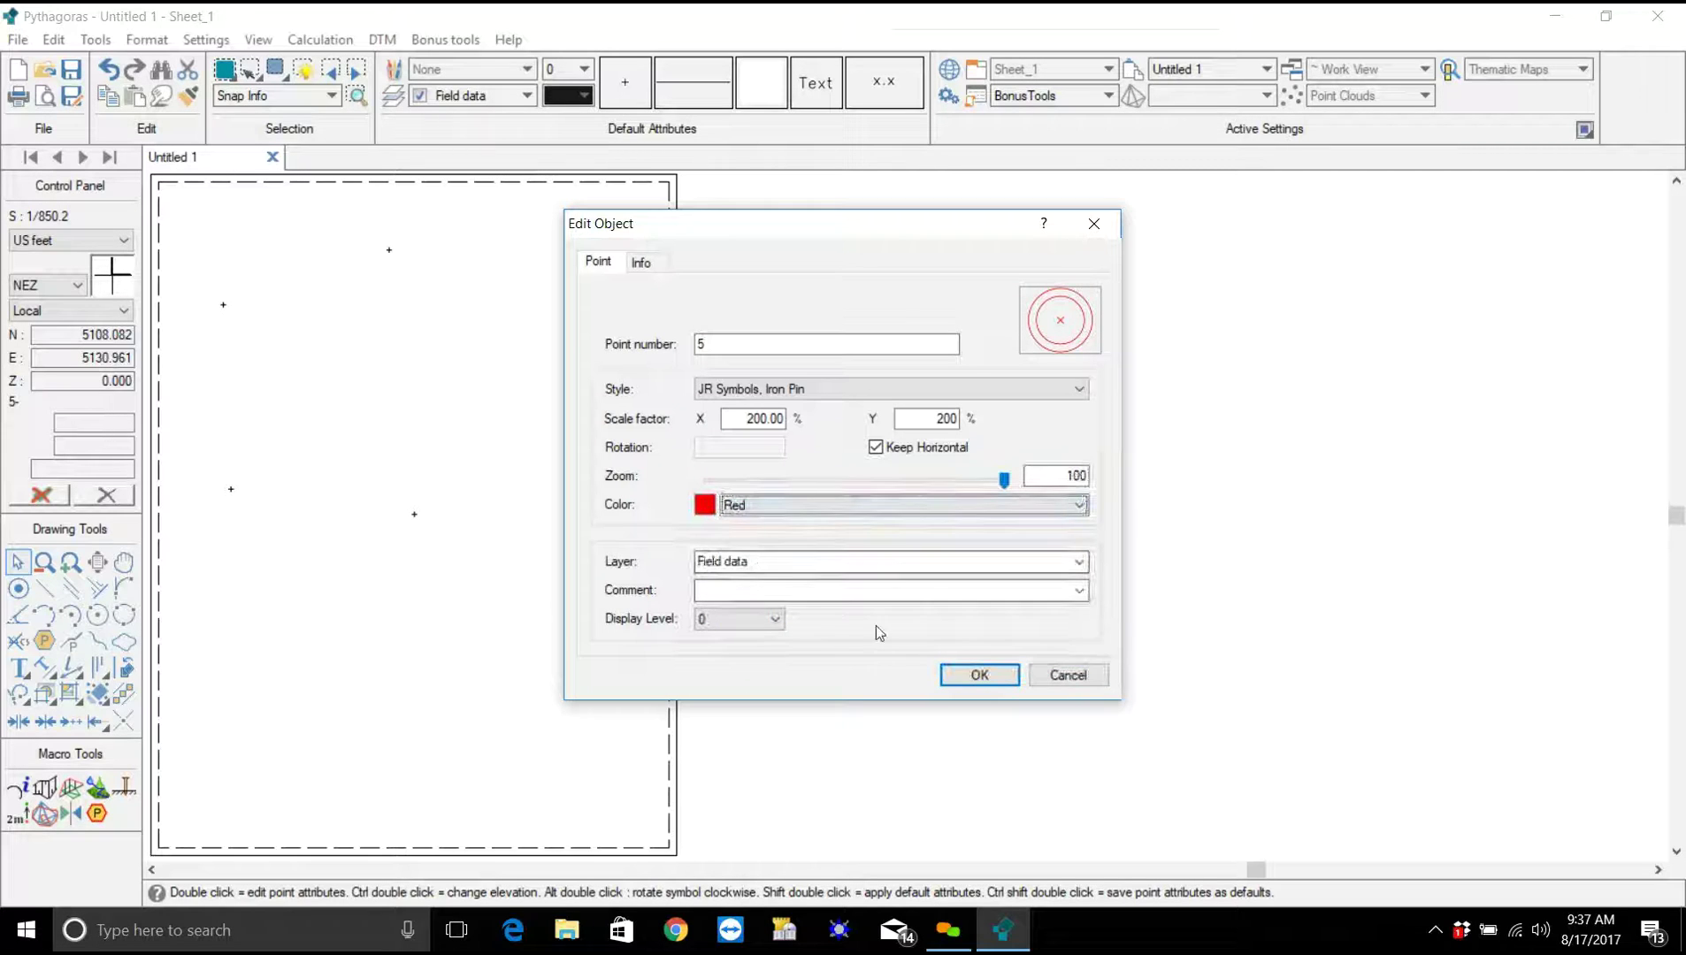
click(979, 676)
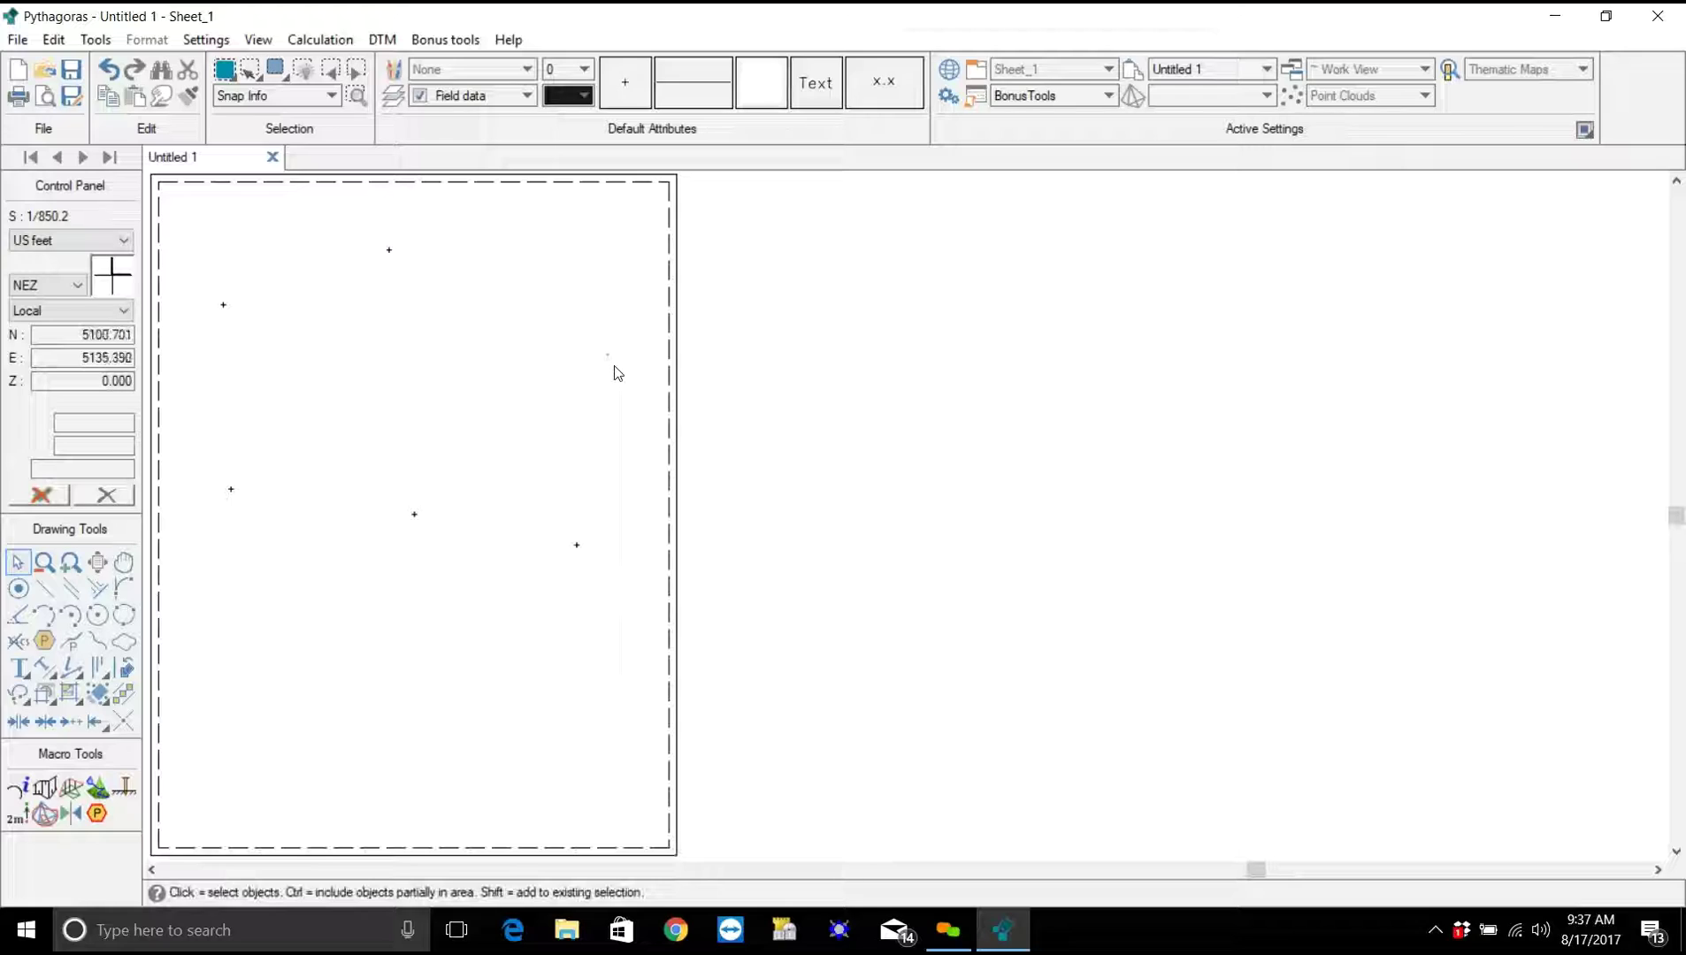
Inspect the northeastern point's symbol up close and change its style to X Cross.
scroll(624, 366, up, 1)
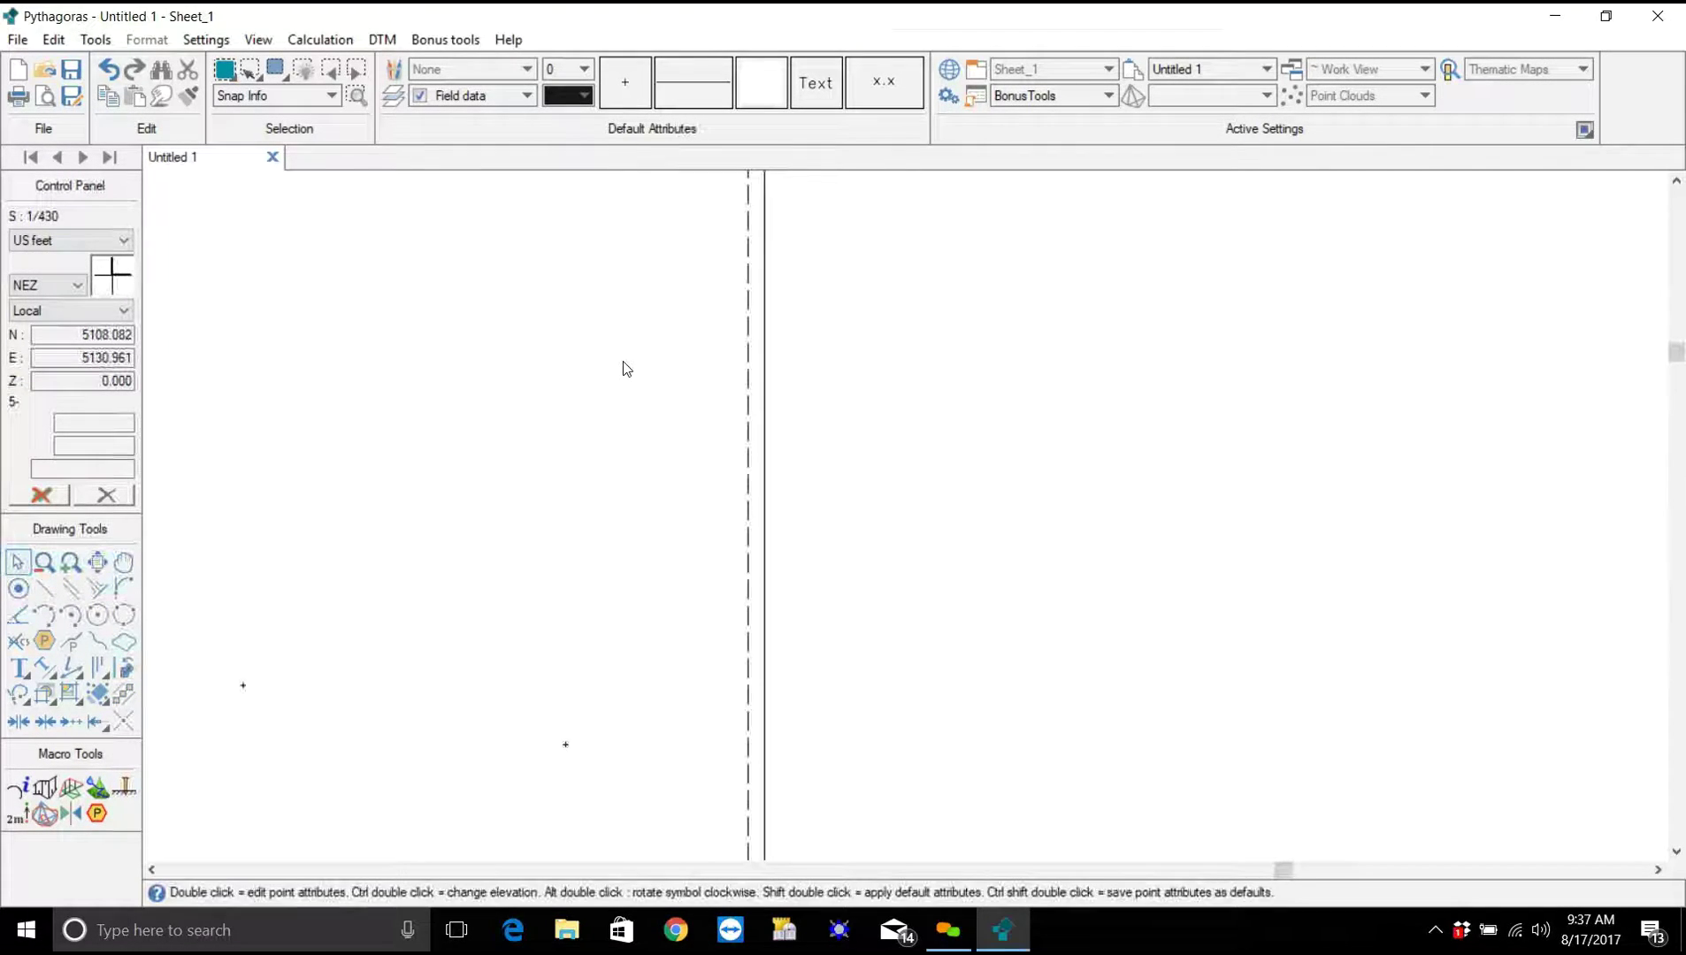
scroll(633, 382, up, 5)
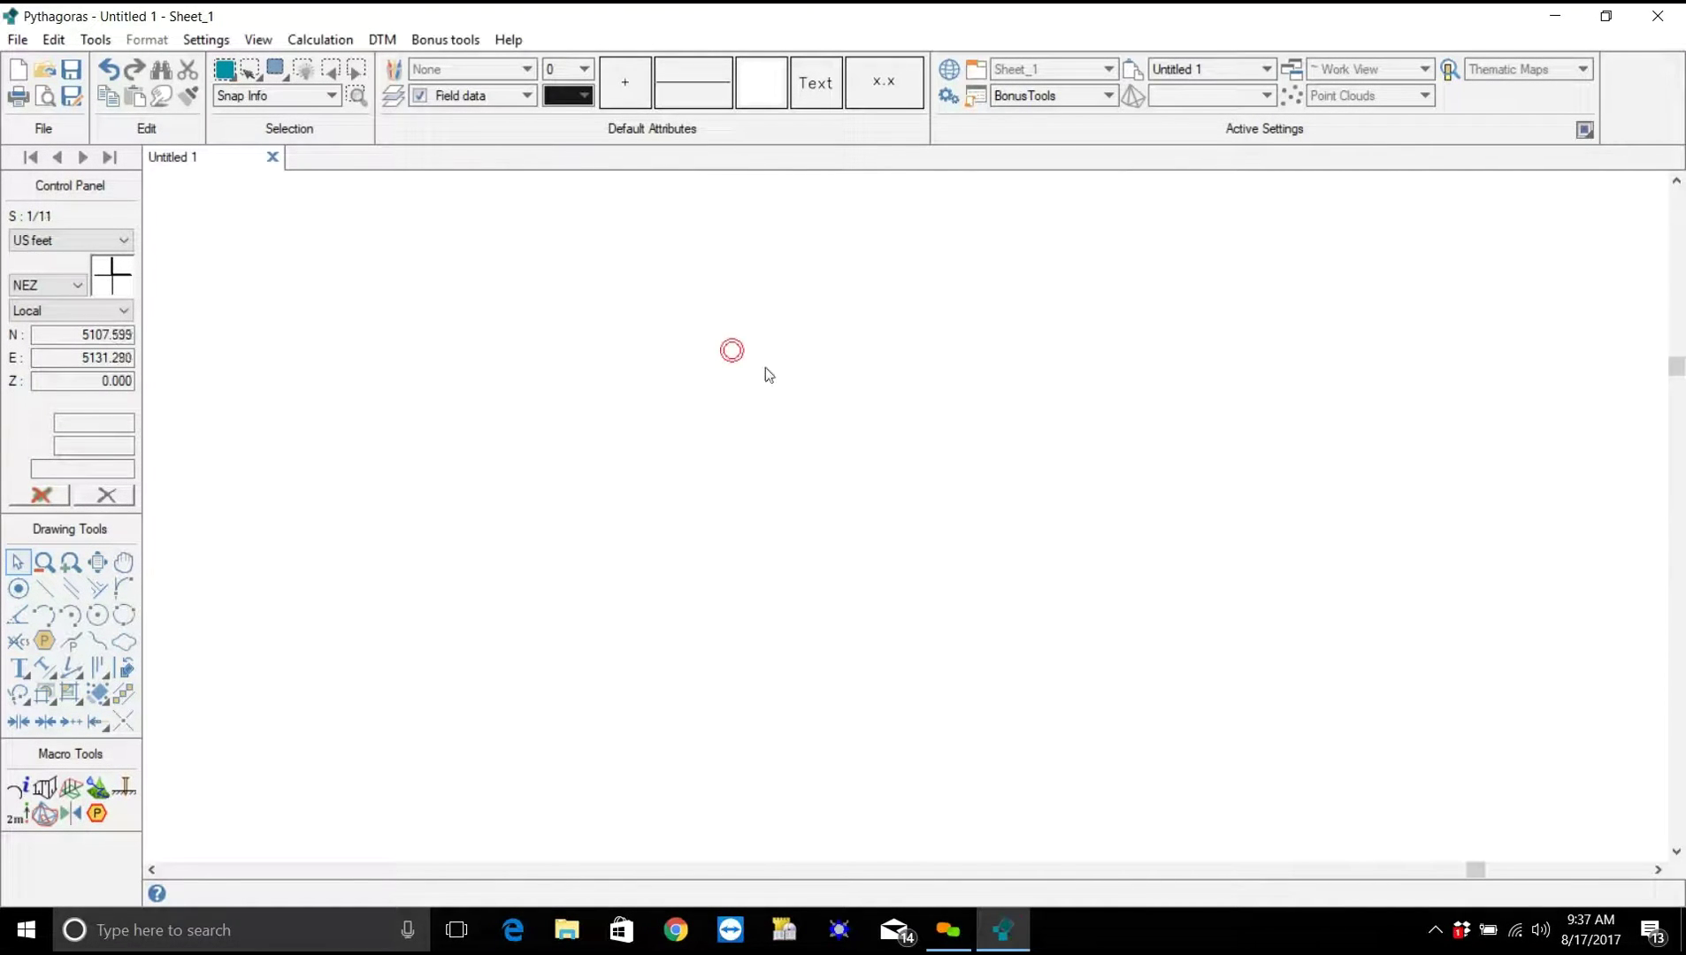
scroll(765, 367, up, 2)
scroll(853, 393, down, 3)
scroll(925, 455, down, 5)
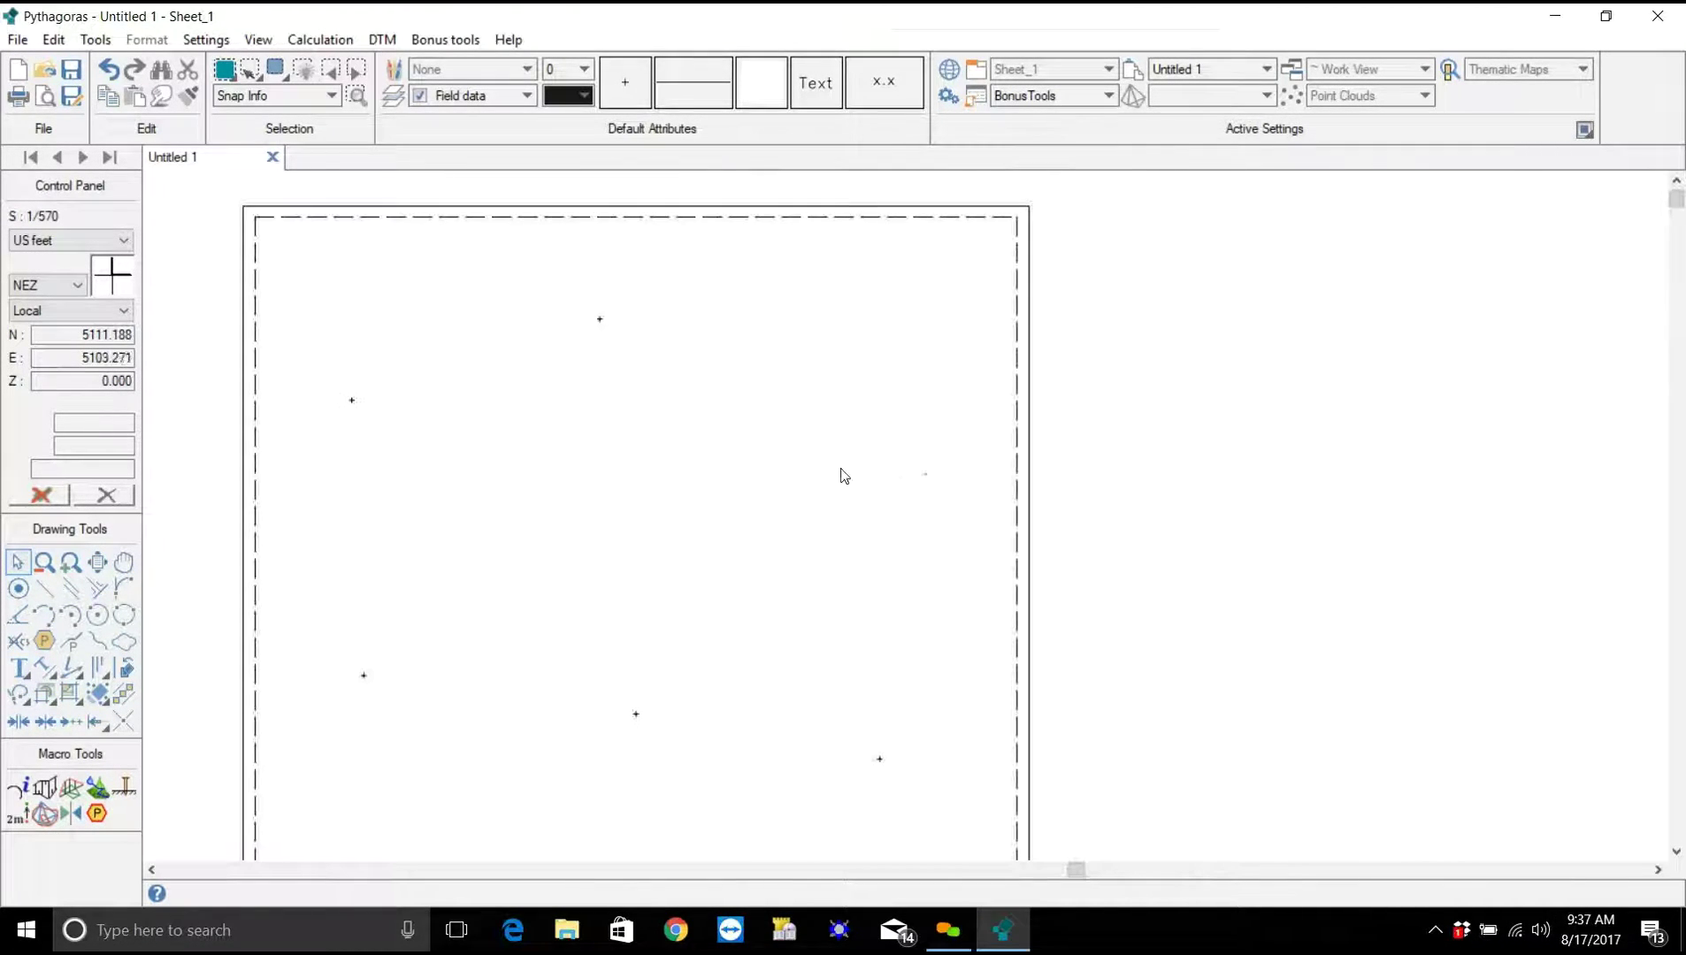
scroll(816, 476, down, 1)
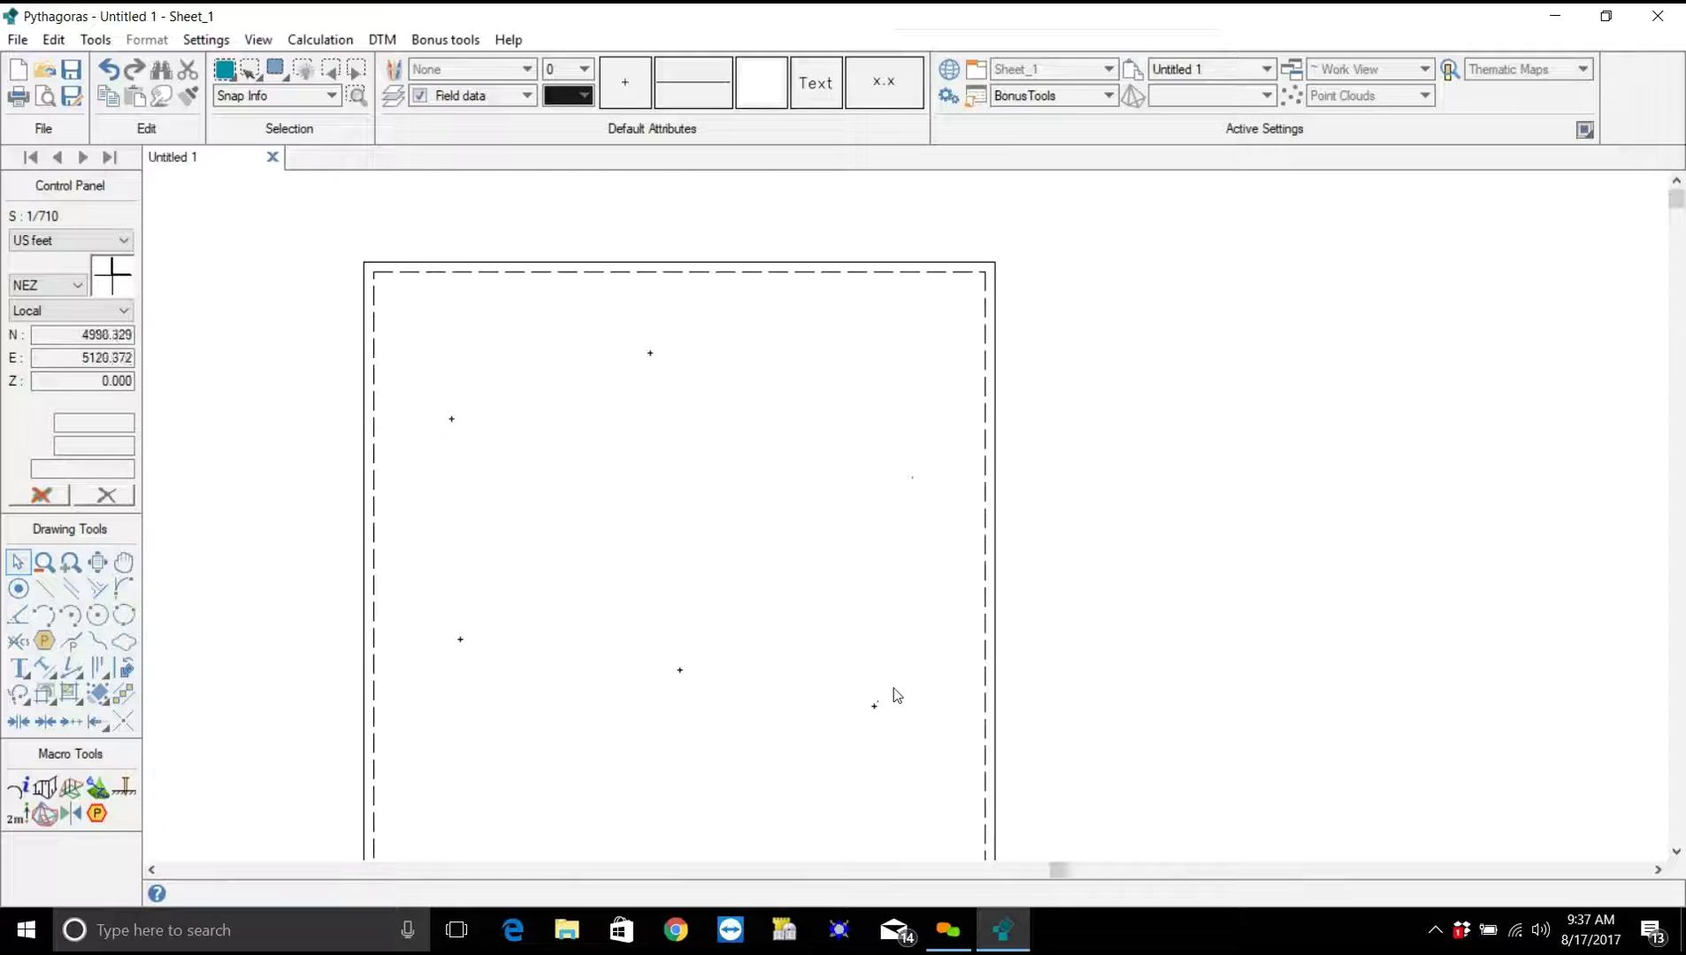
double_click(914, 480)
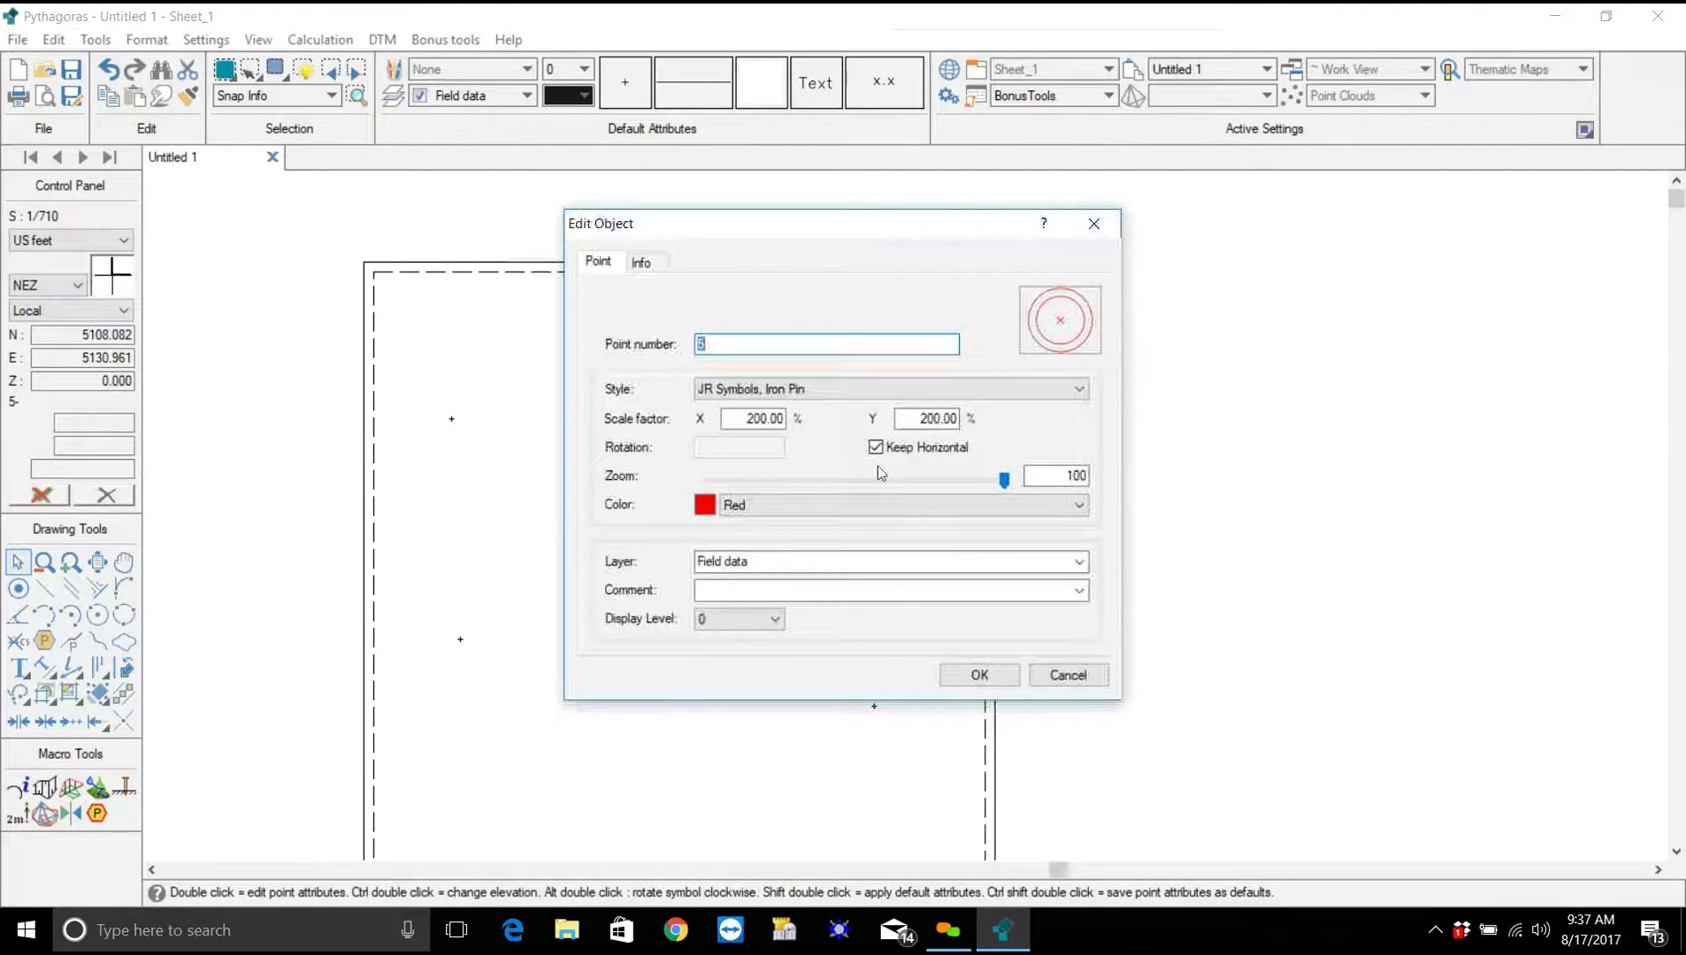
click(1084, 395)
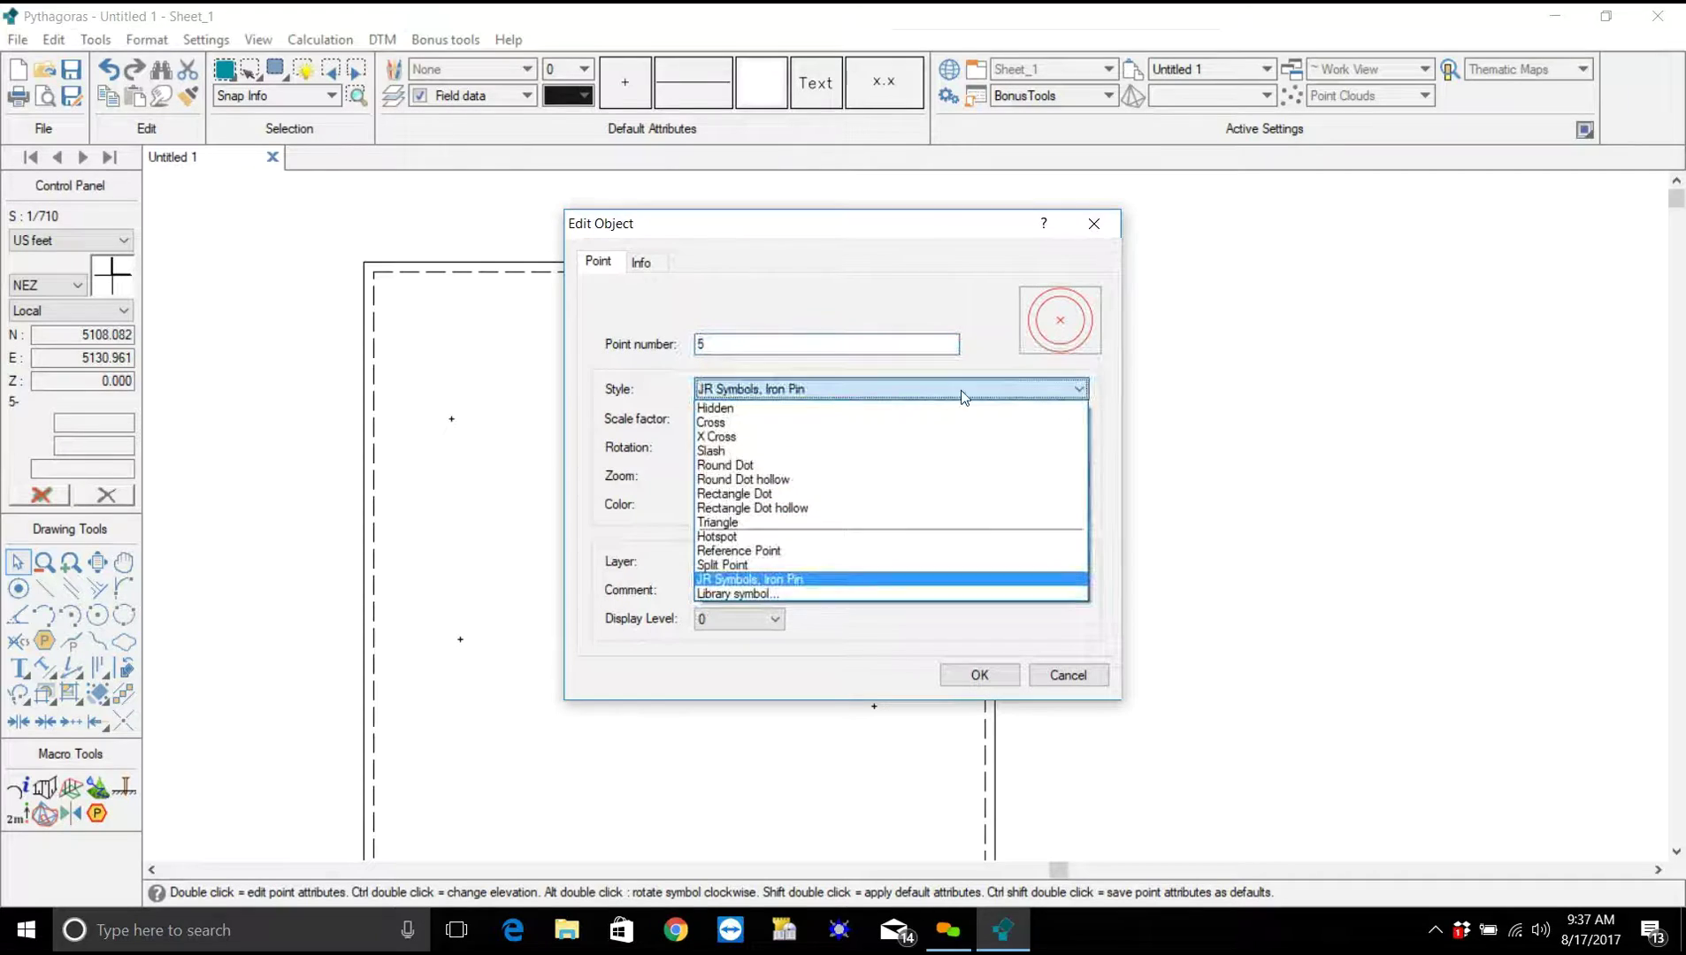
click(734, 437)
click(973, 676)
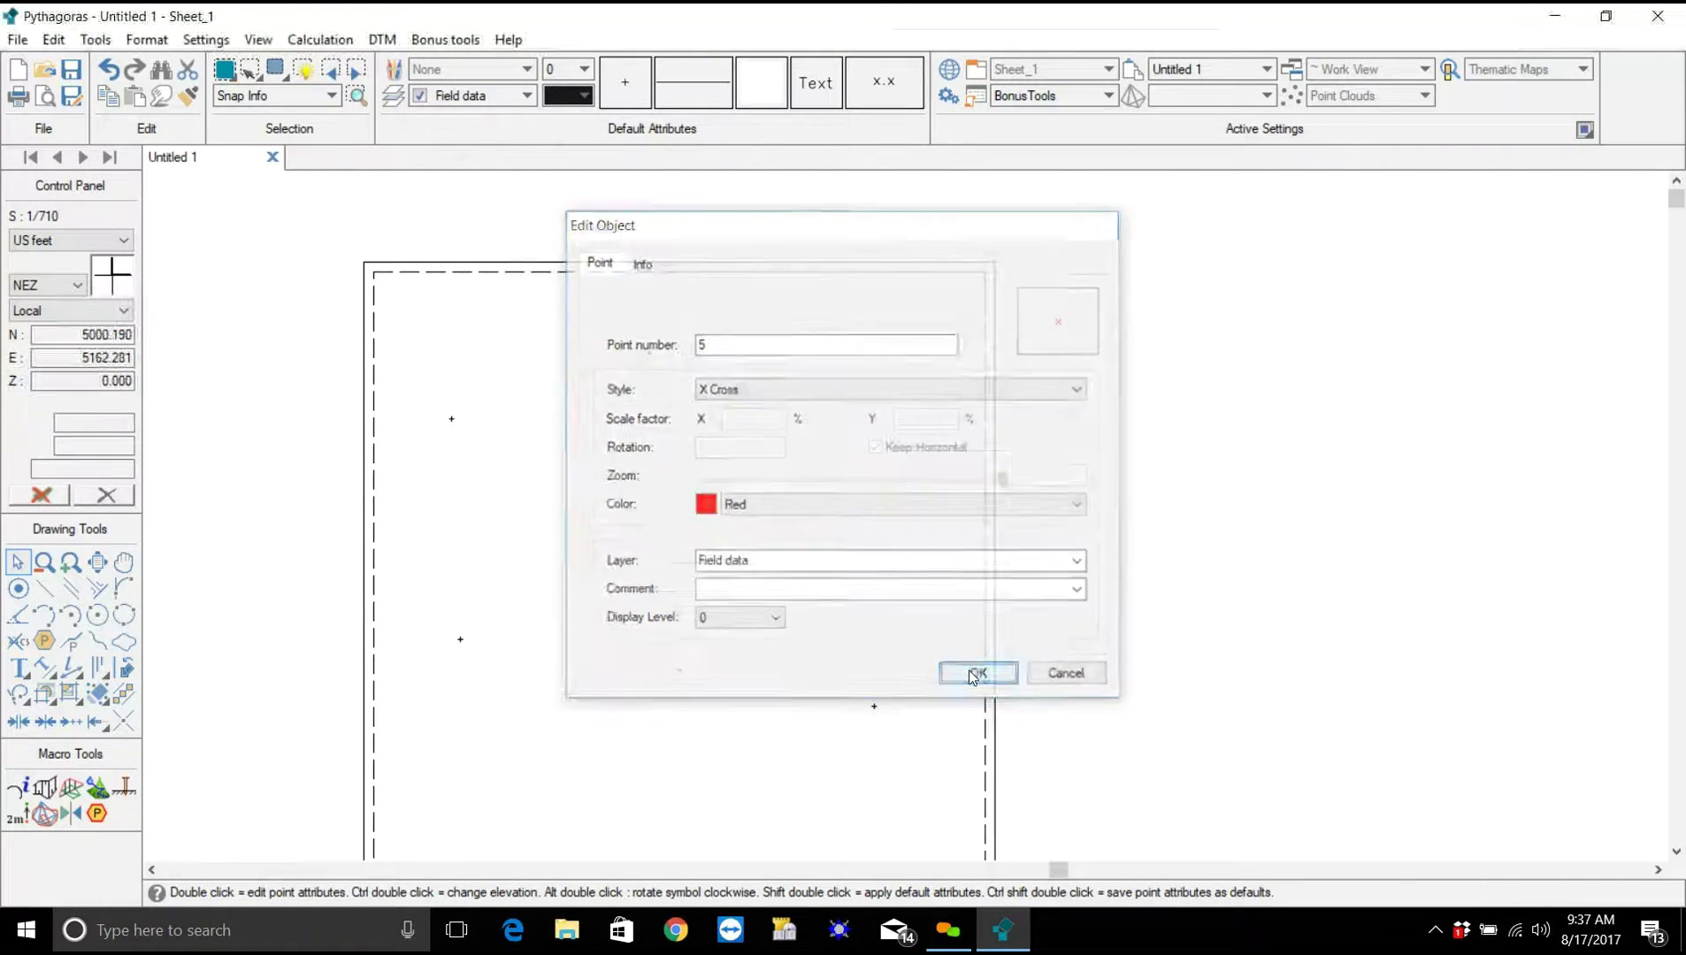
click(834, 605)
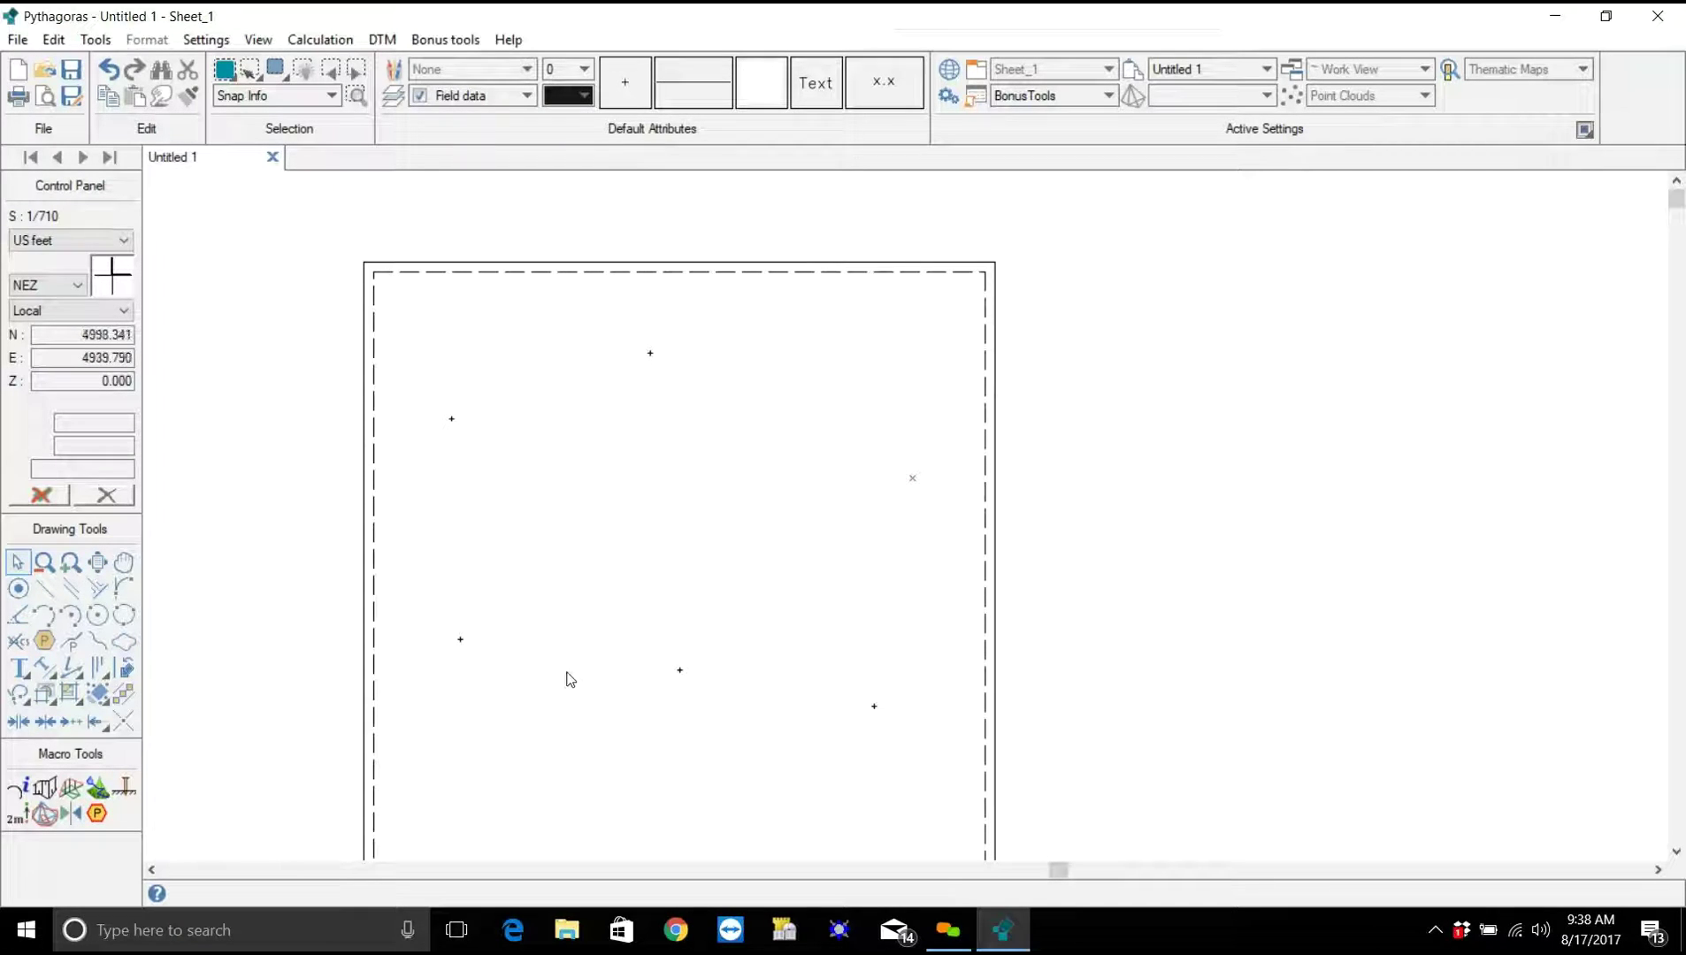
Draw two connected lines from the southwestern point to the northwestern point and on to the northernmost point.
click(43, 589)
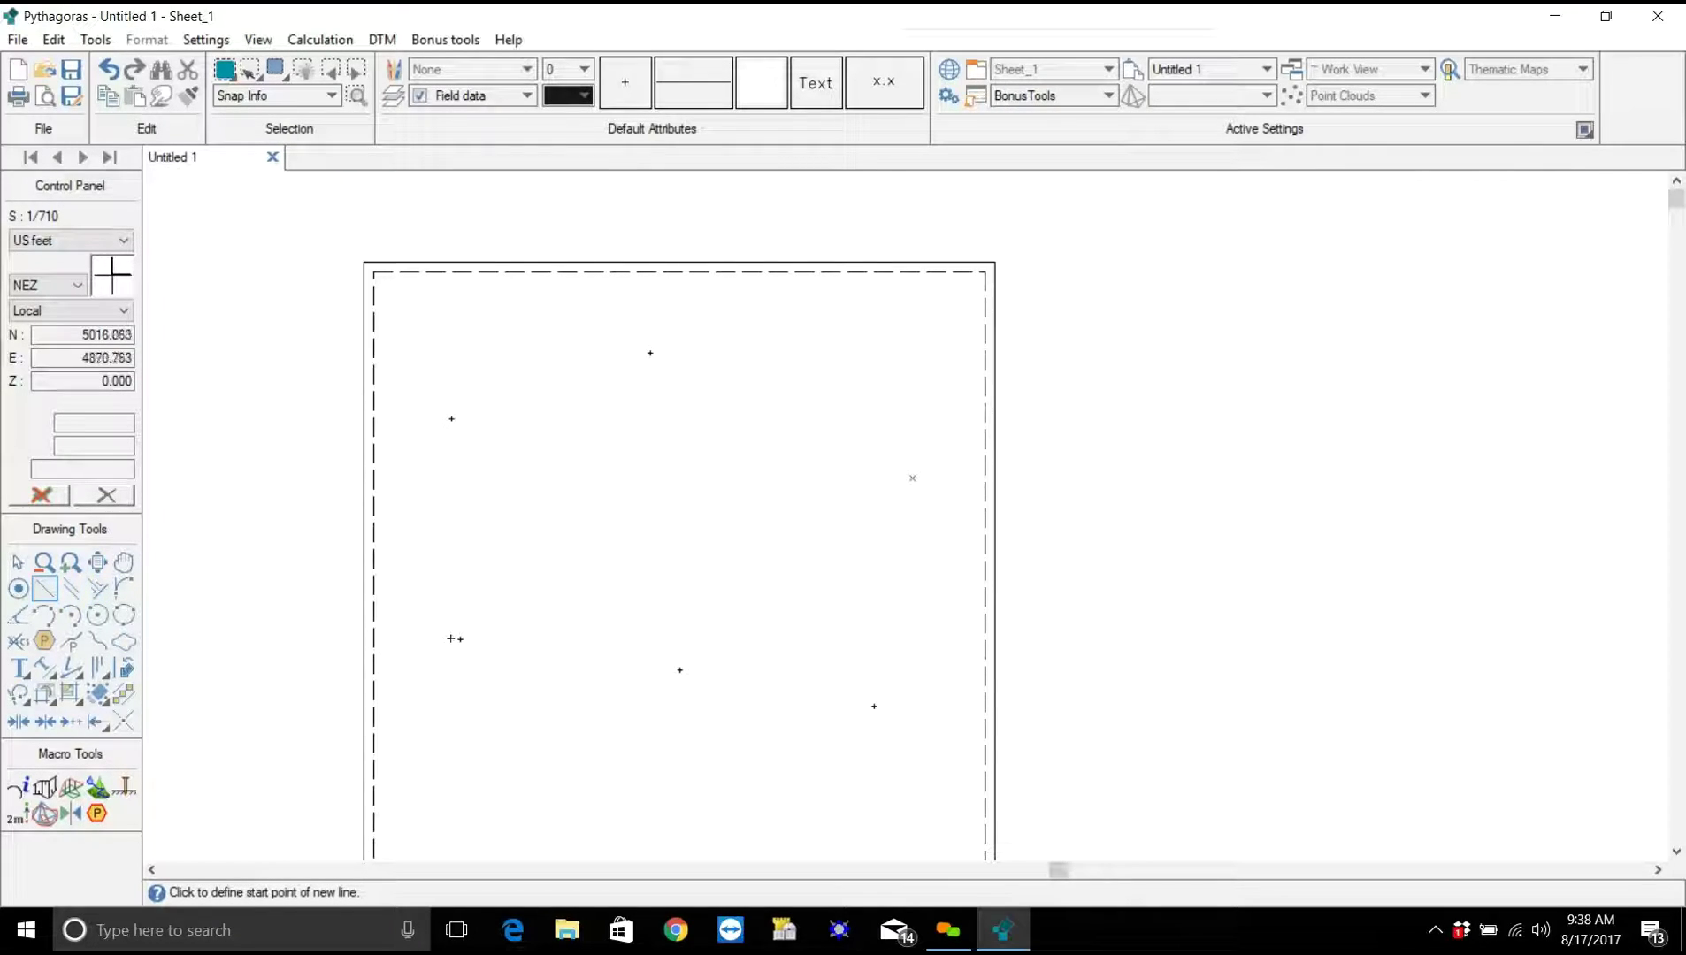
click(460, 639)
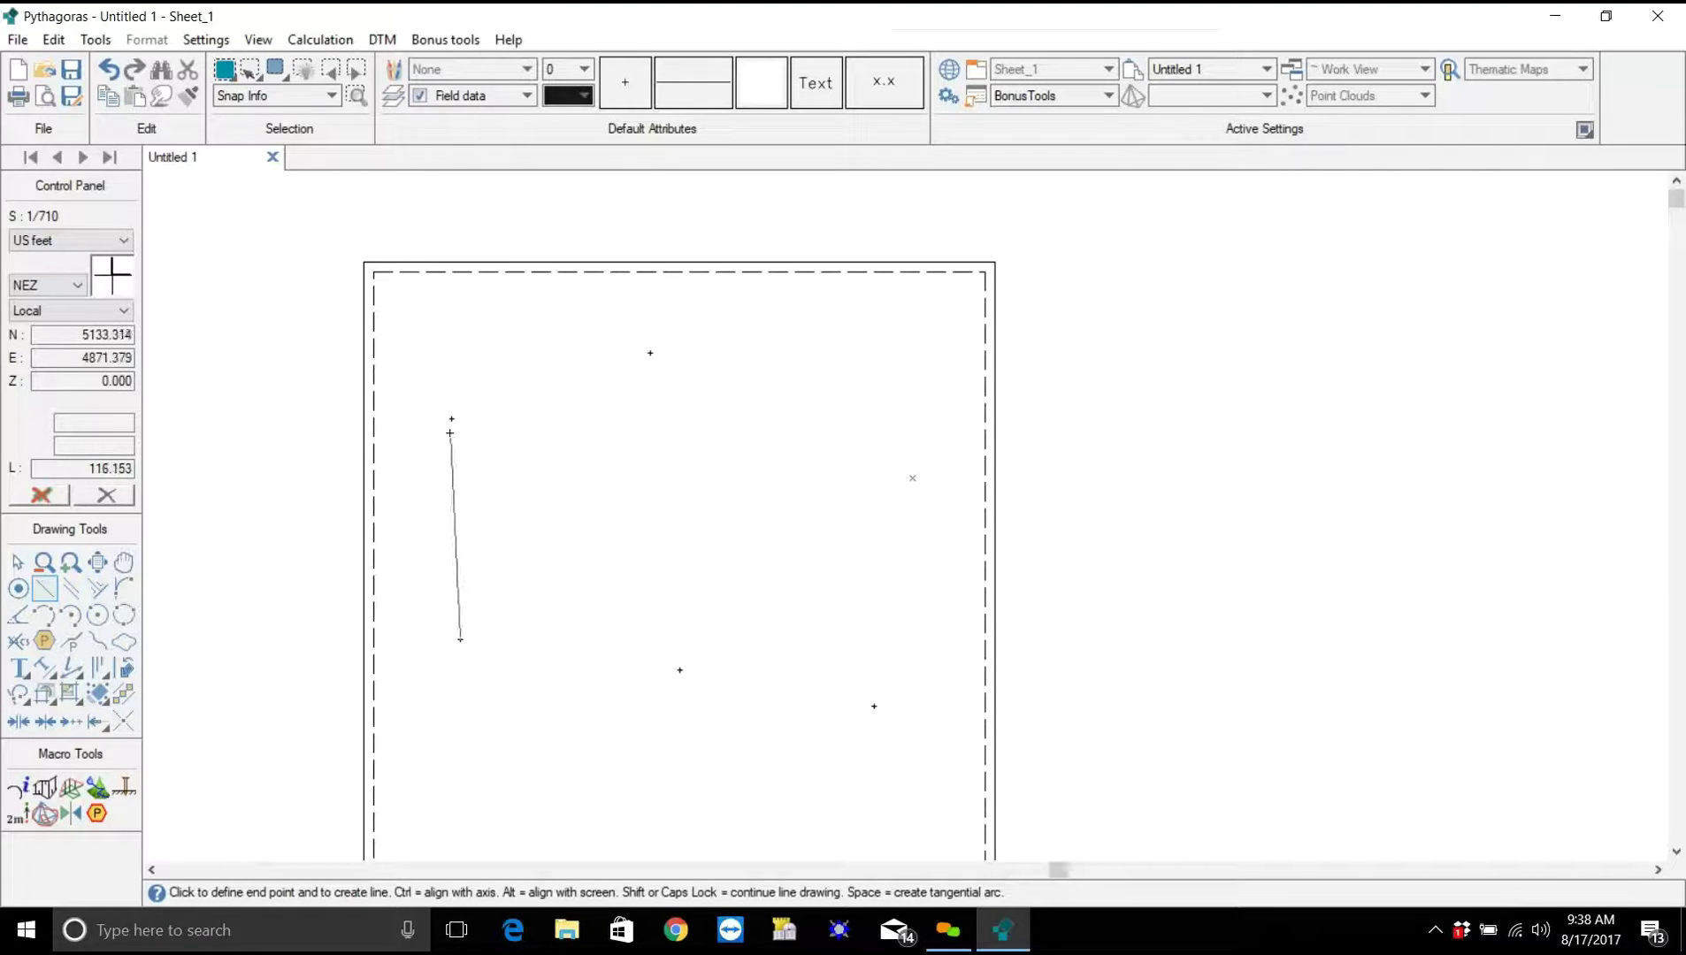
click(451, 420)
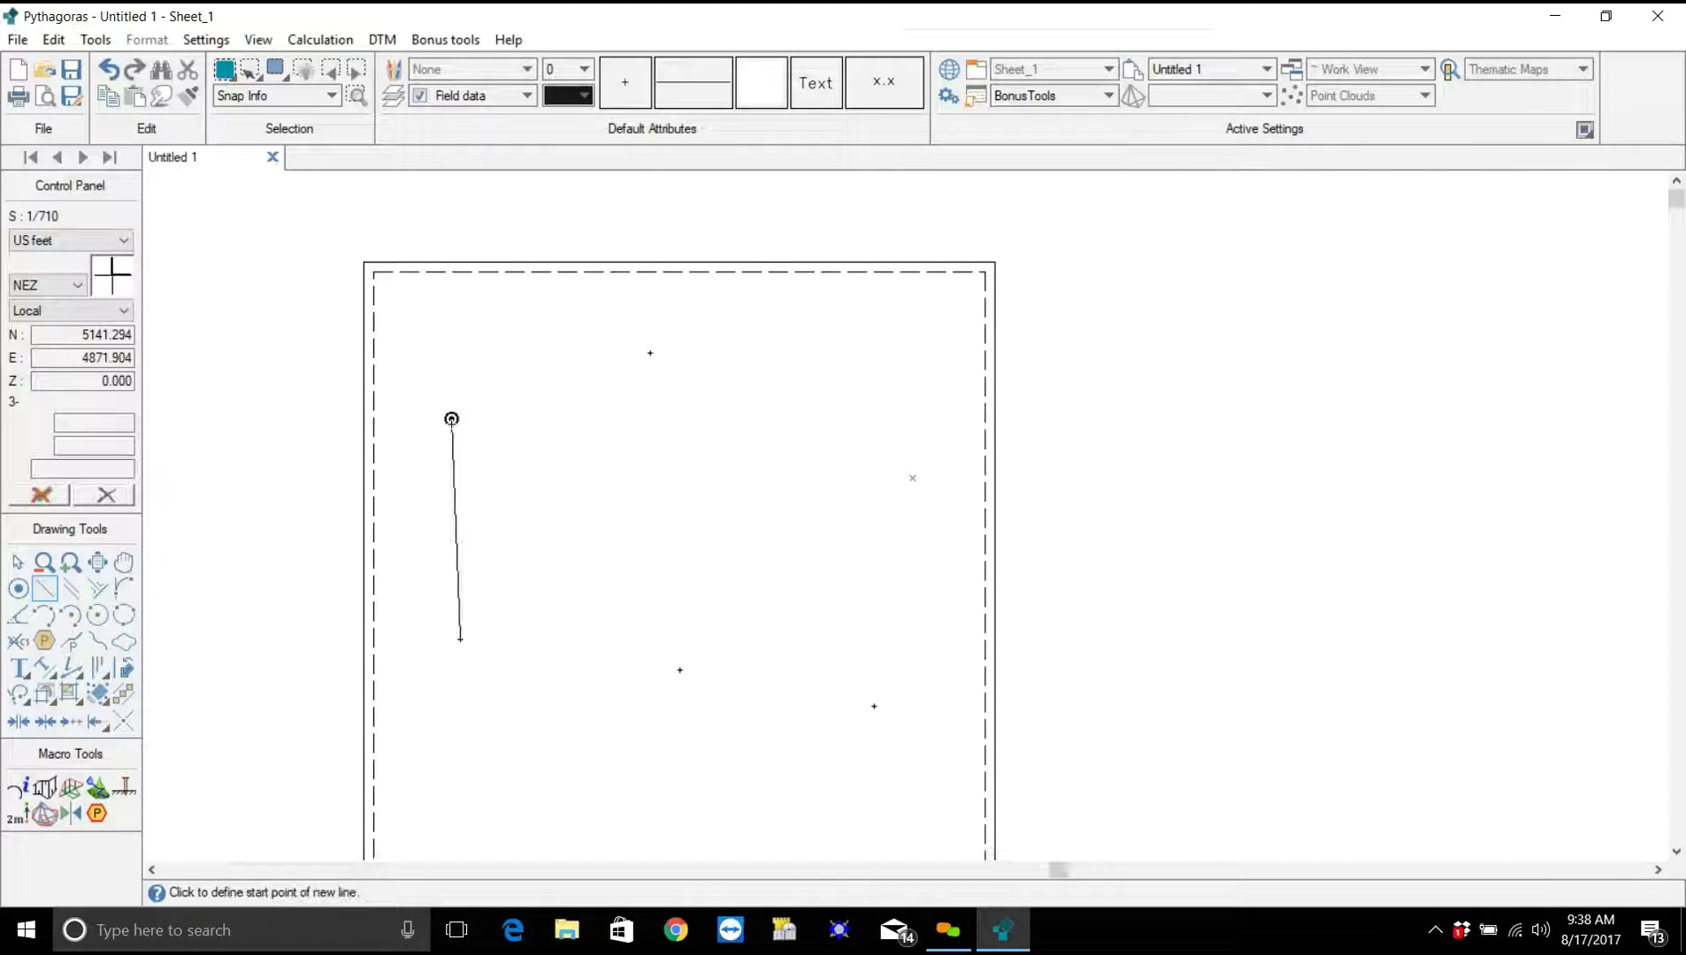
click(451, 419)
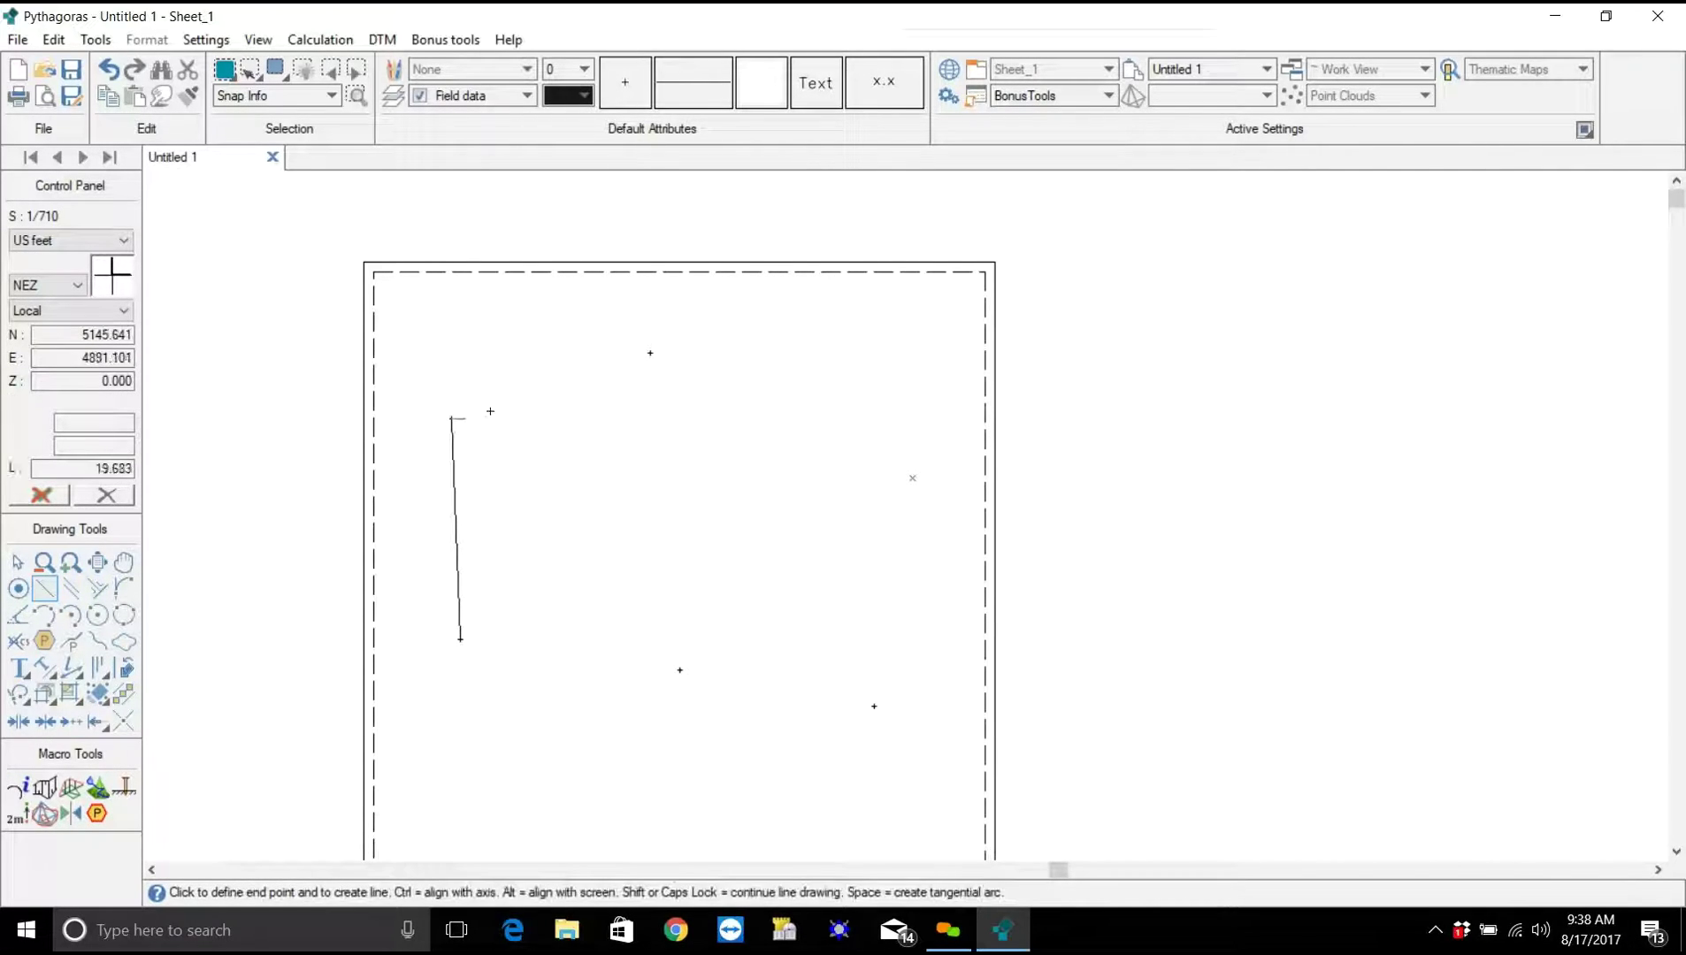
click(650, 353)
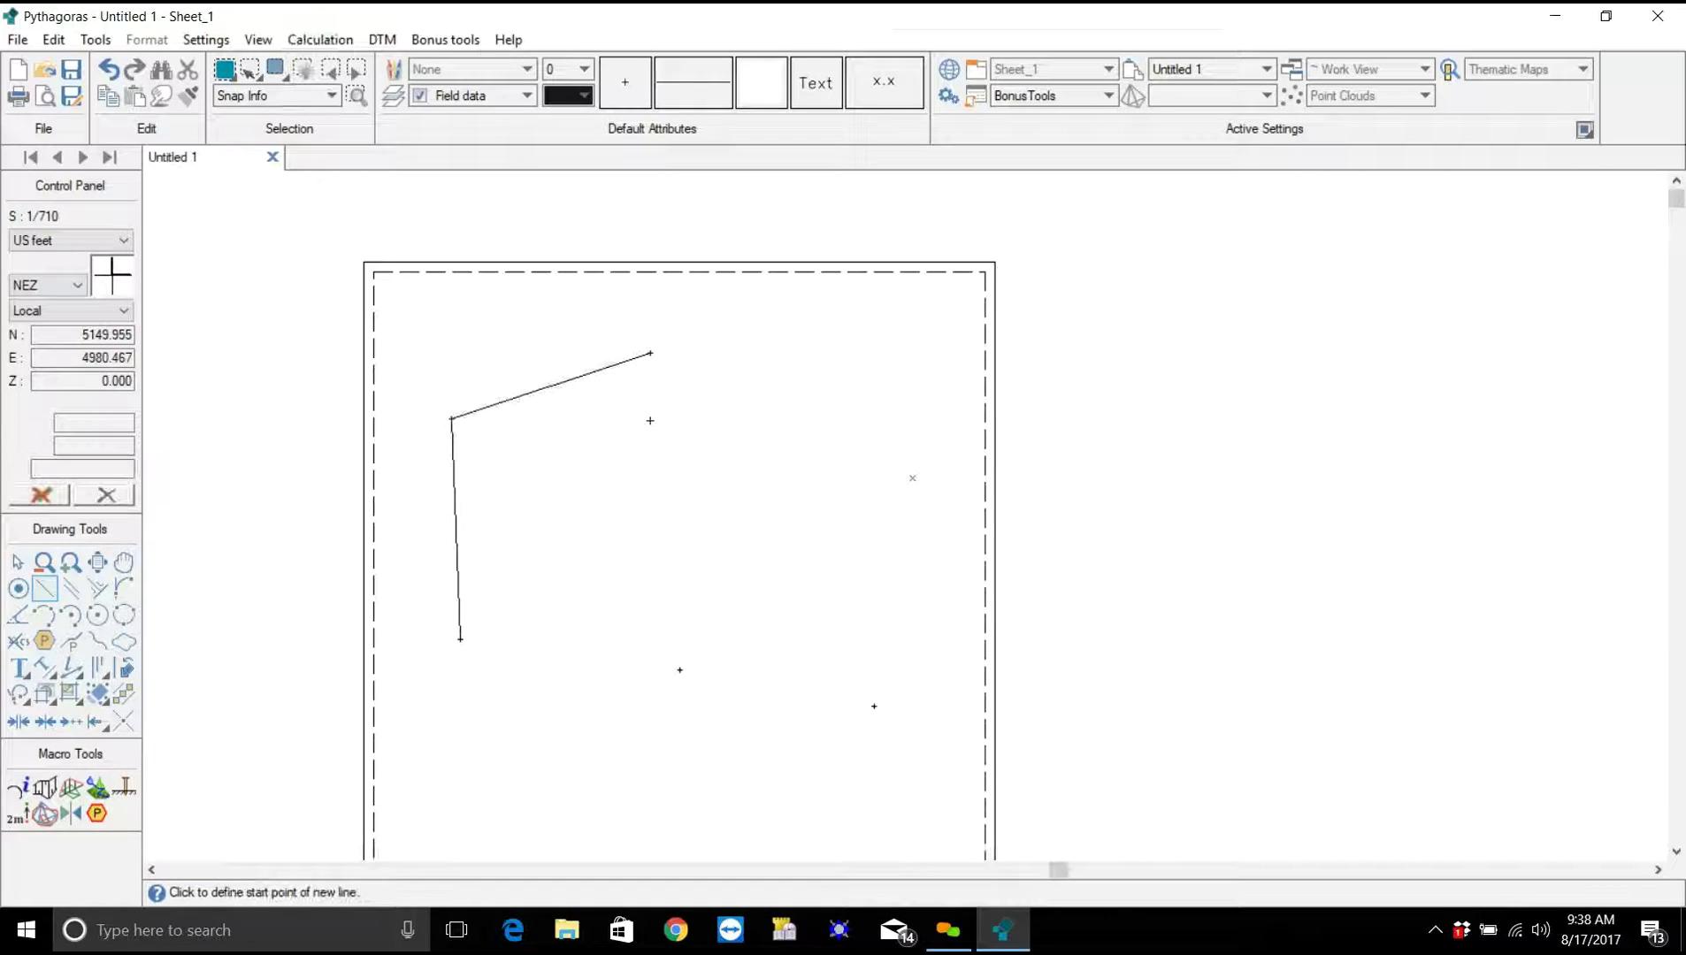
Close the figure with lines from the northernmost point through the northeastern, southeastern and south-central points to the southwestern point.
click(650, 353)
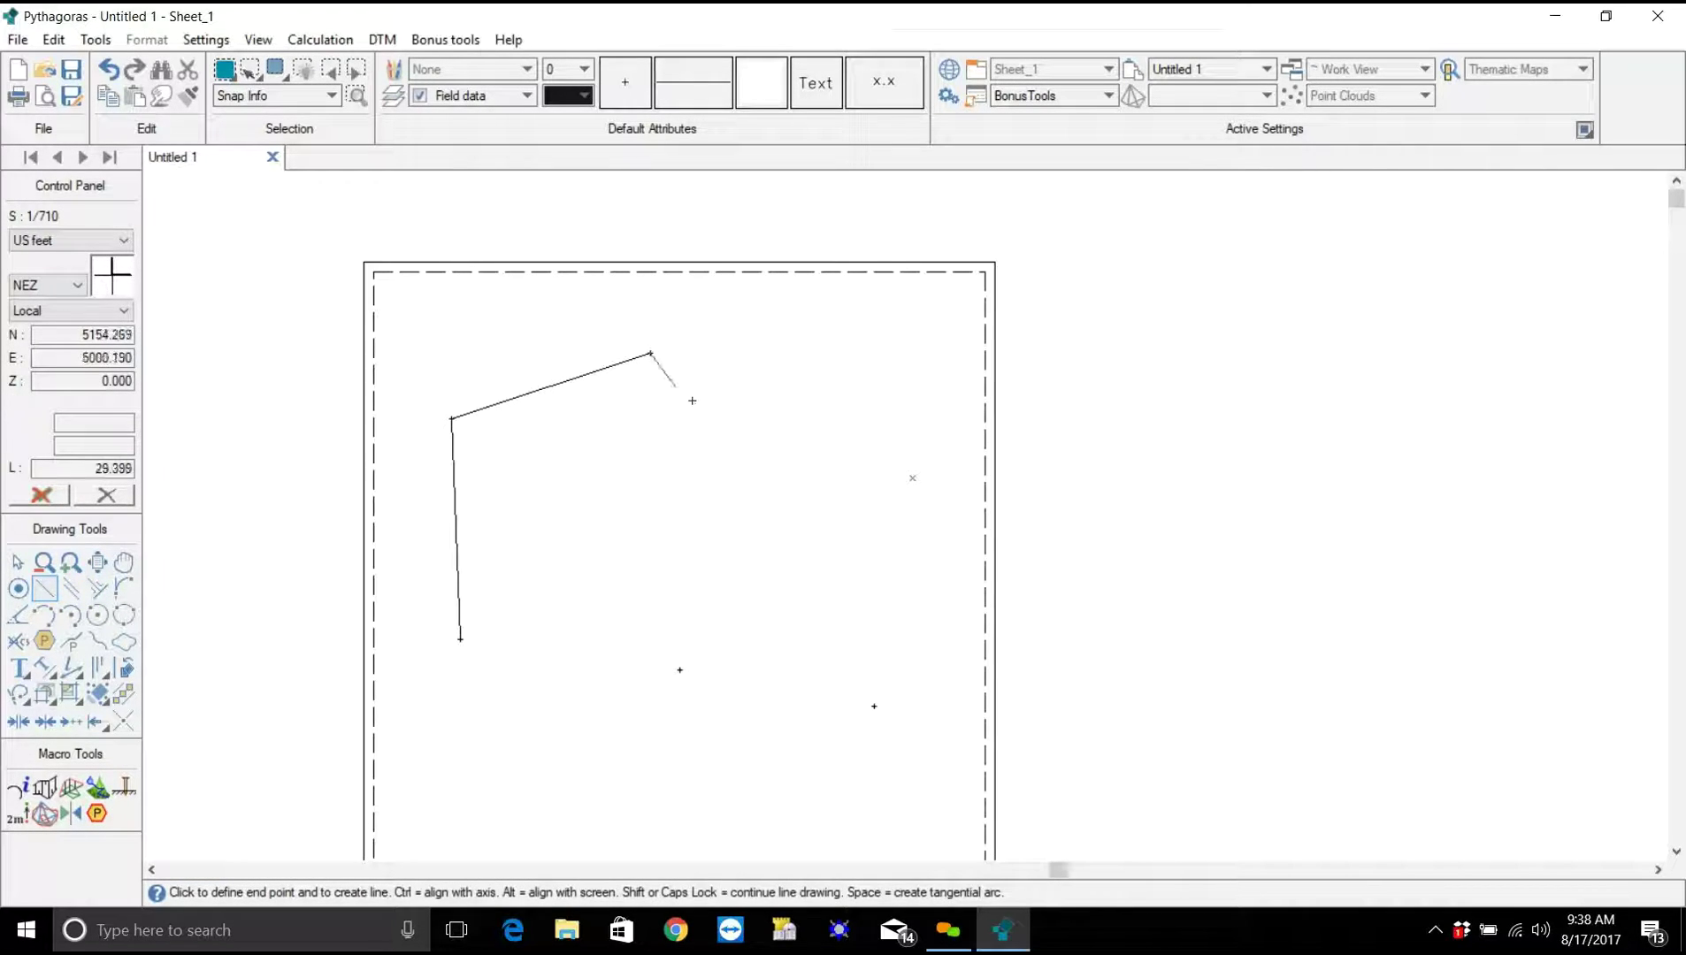
click(912, 478)
click(912, 477)
click(874, 706)
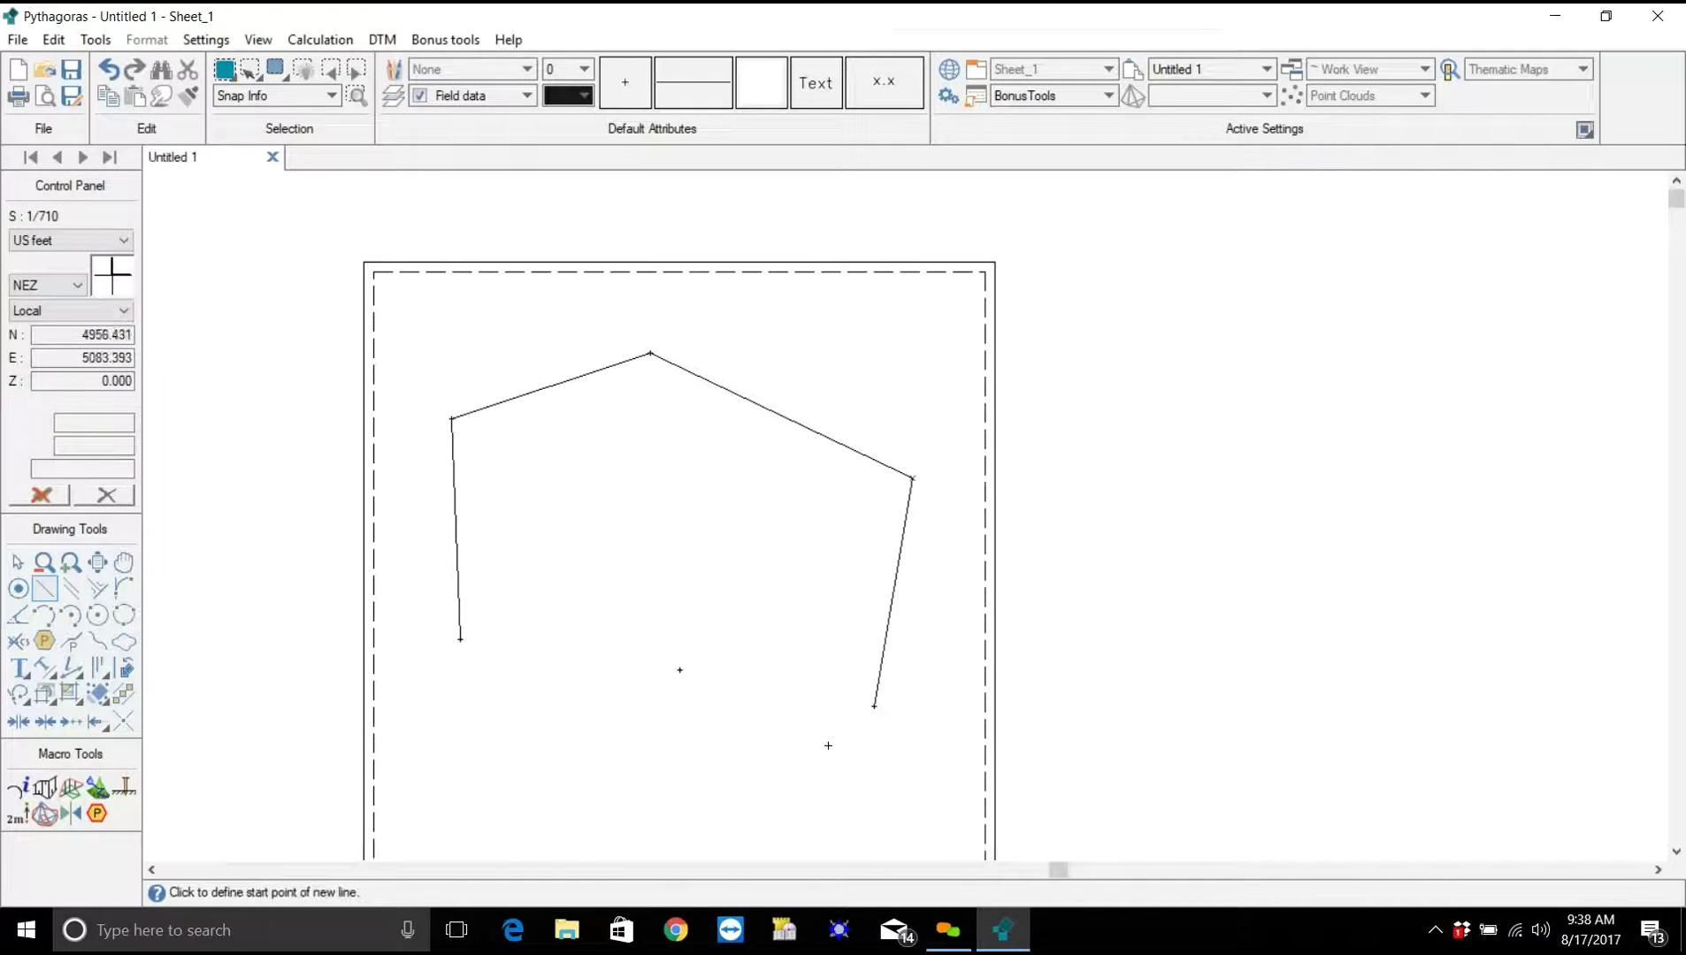
click(874, 706)
click(679, 670)
click(679, 670)
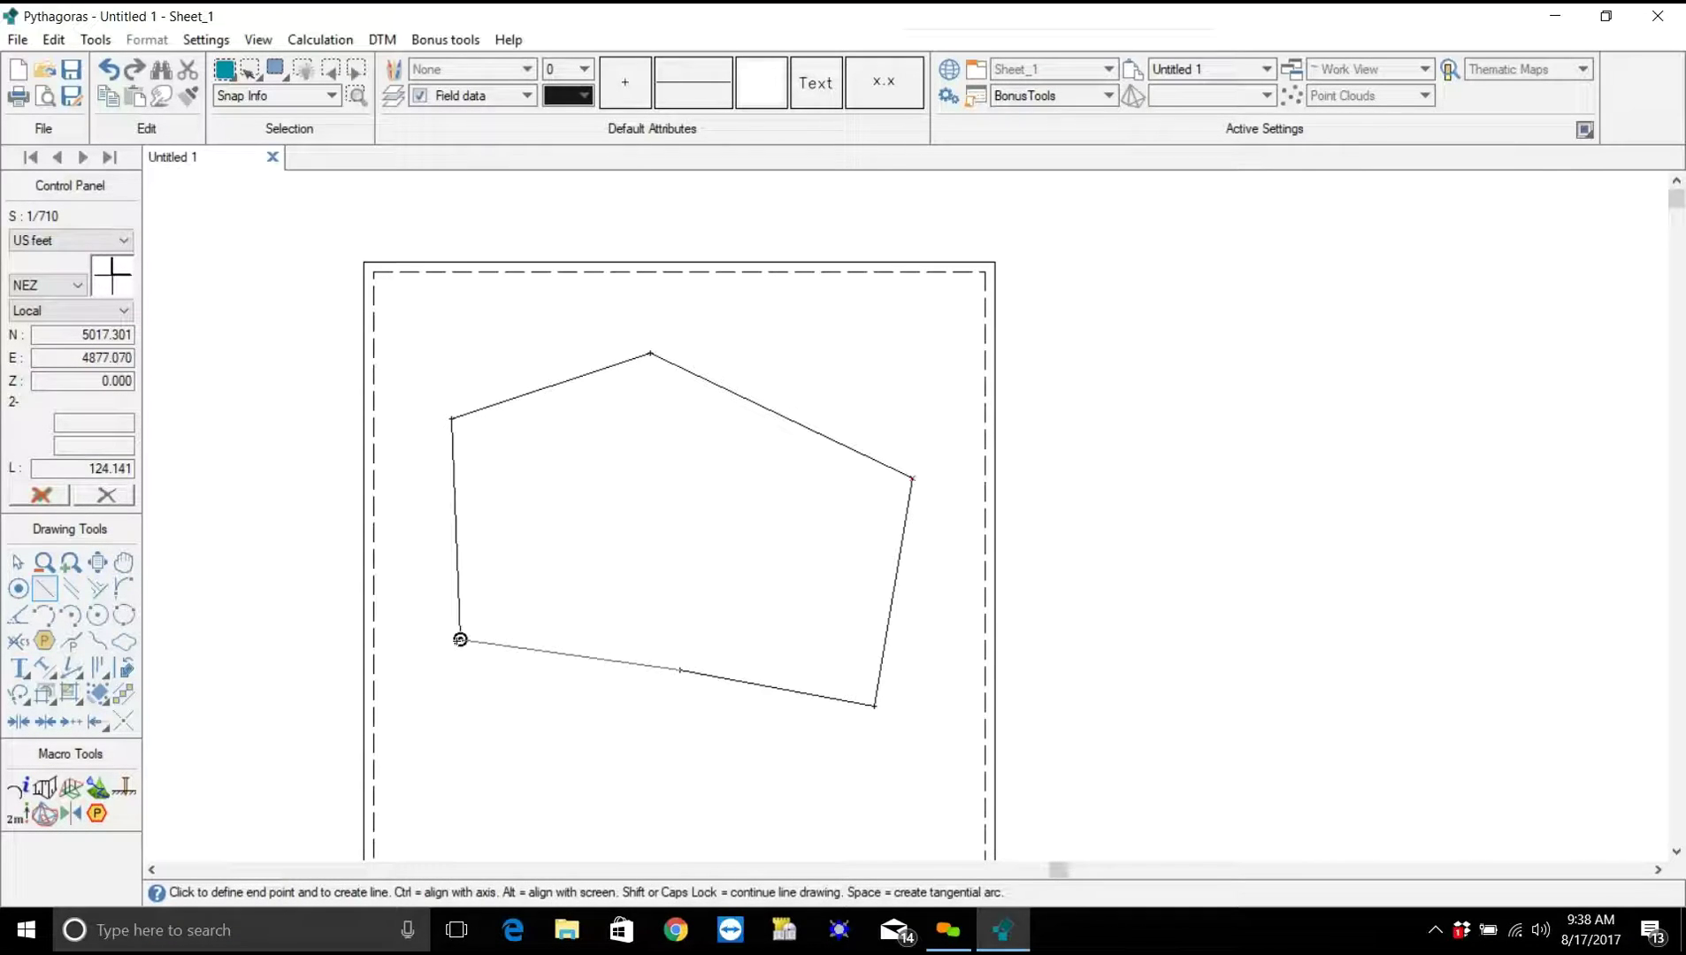
click(460, 639)
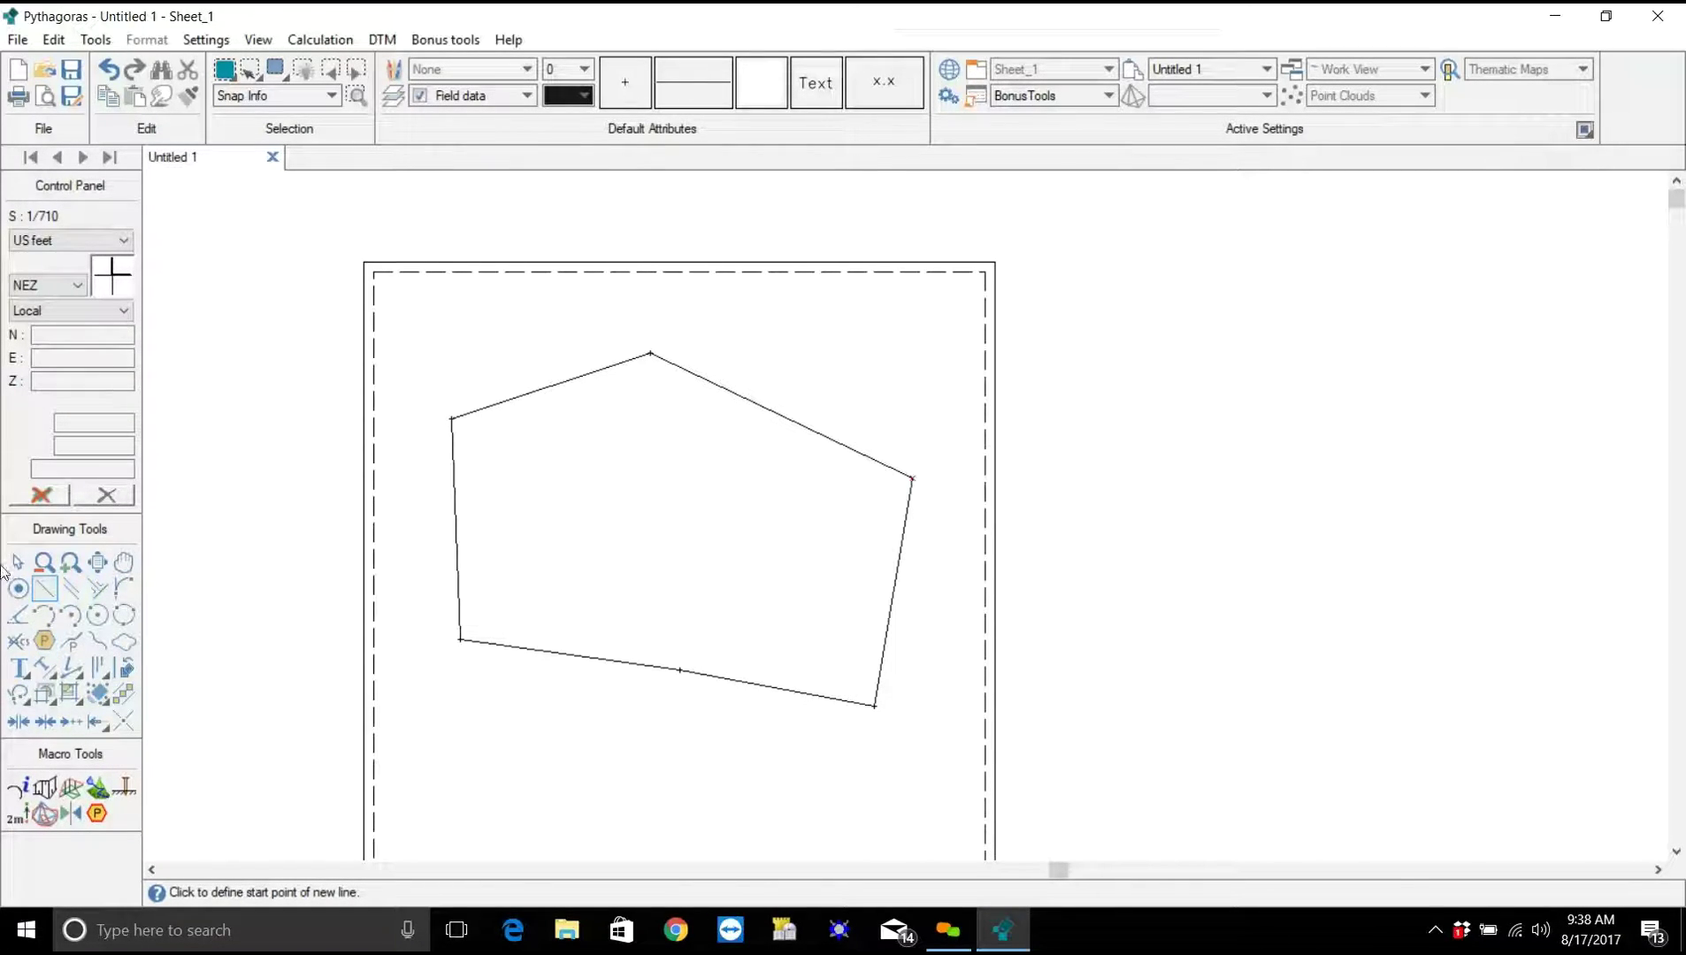
Add point number annotations to the northwestern, northernmost and northeastern corners of the figure.
click(74, 674)
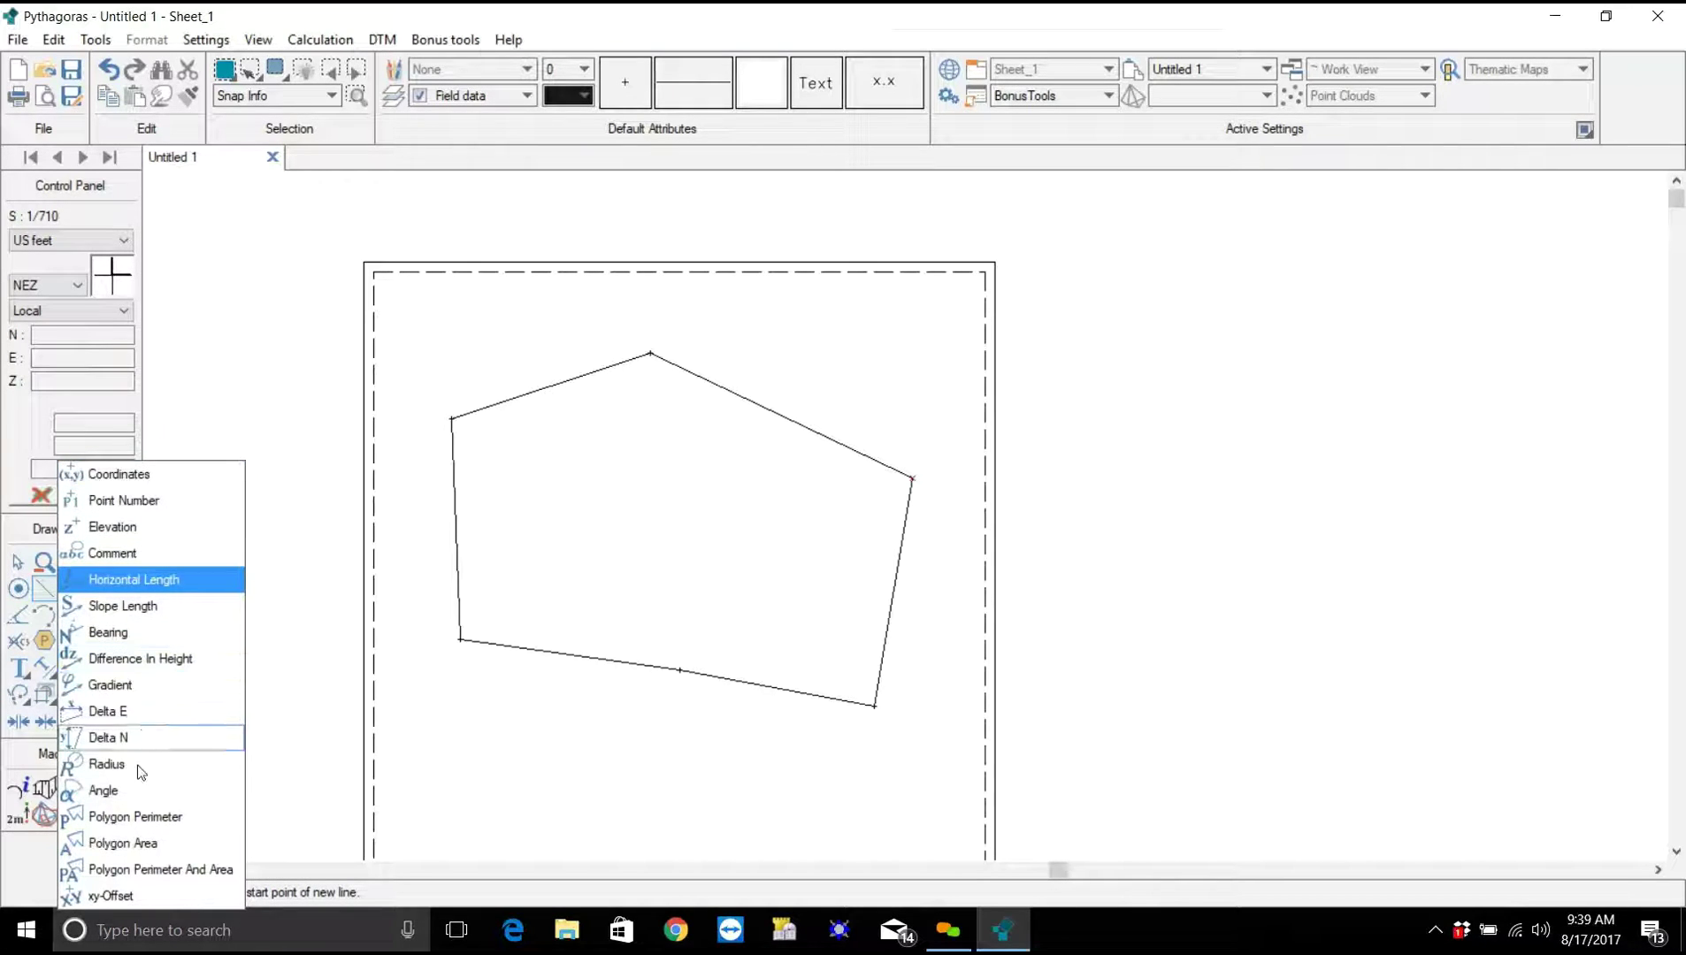
click(121, 501)
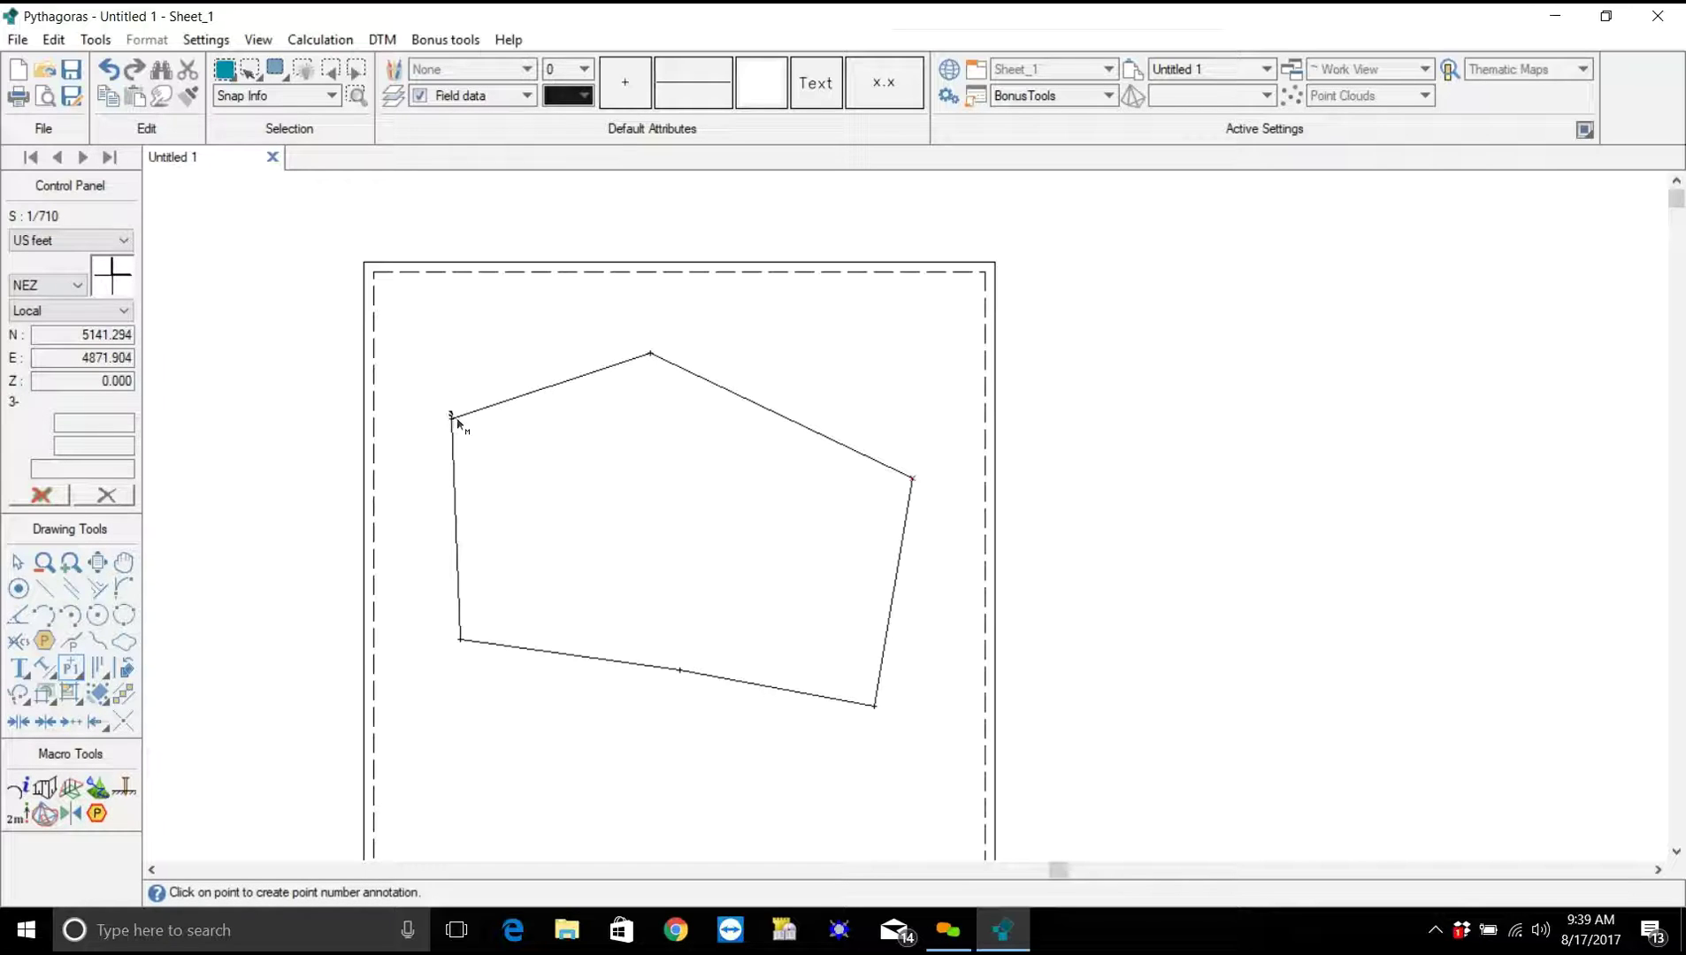
click(650, 353)
scroll(708, 461, up, 2)
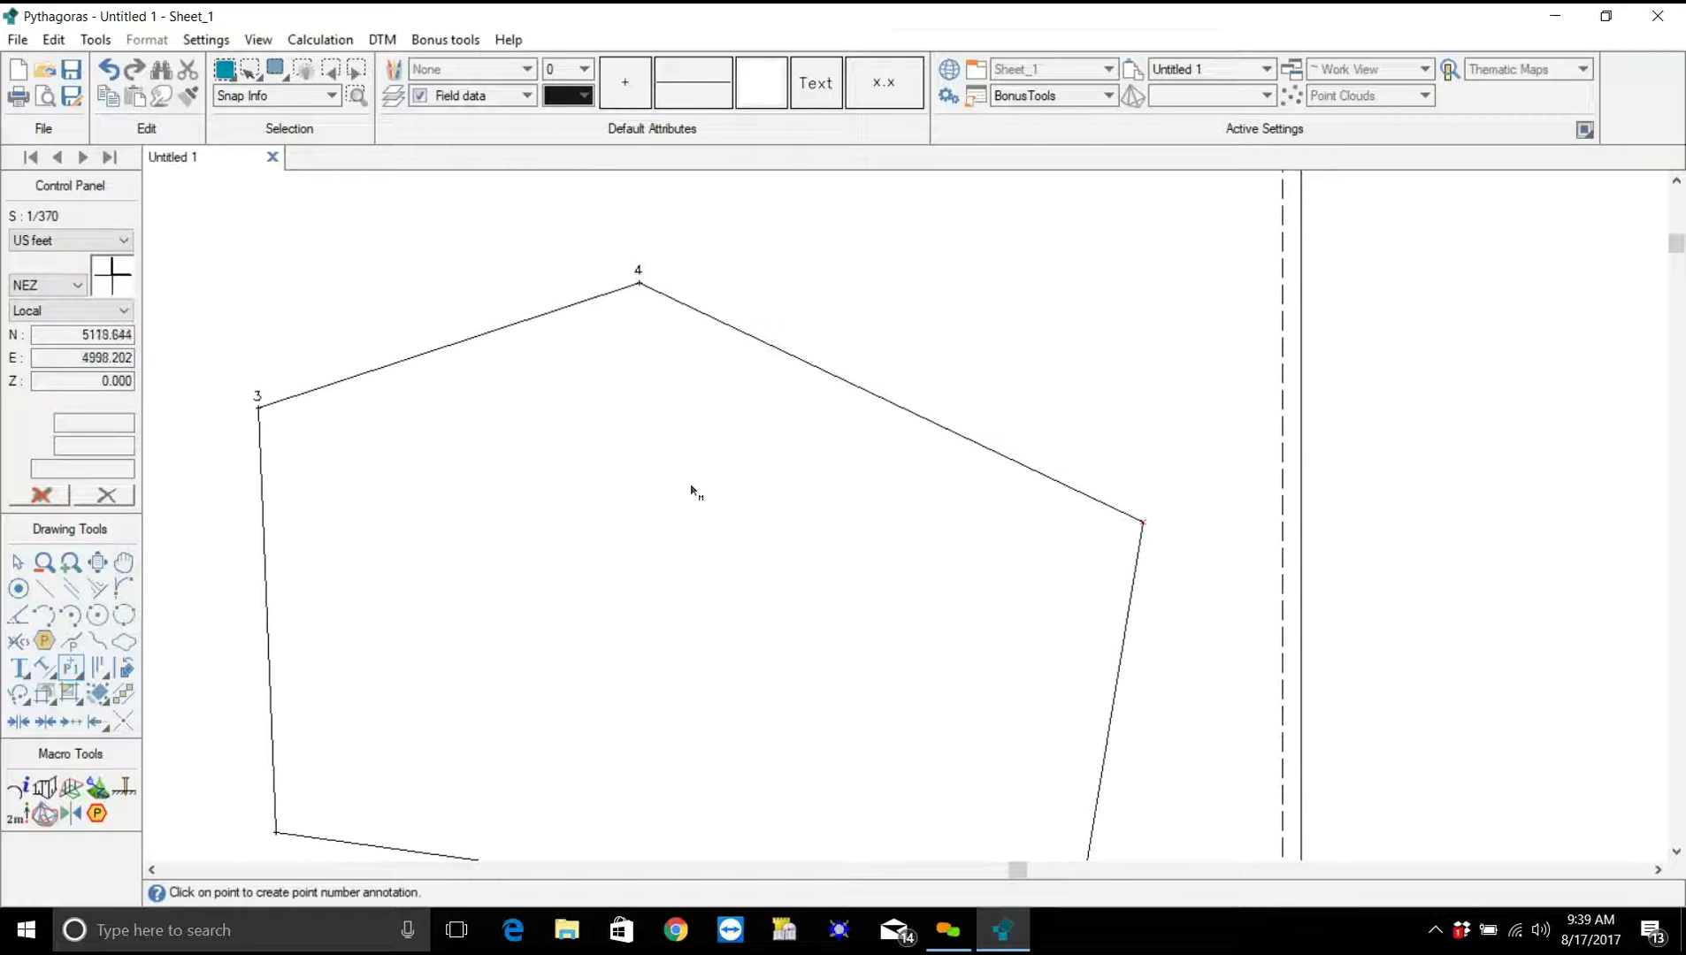
click(1142, 523)
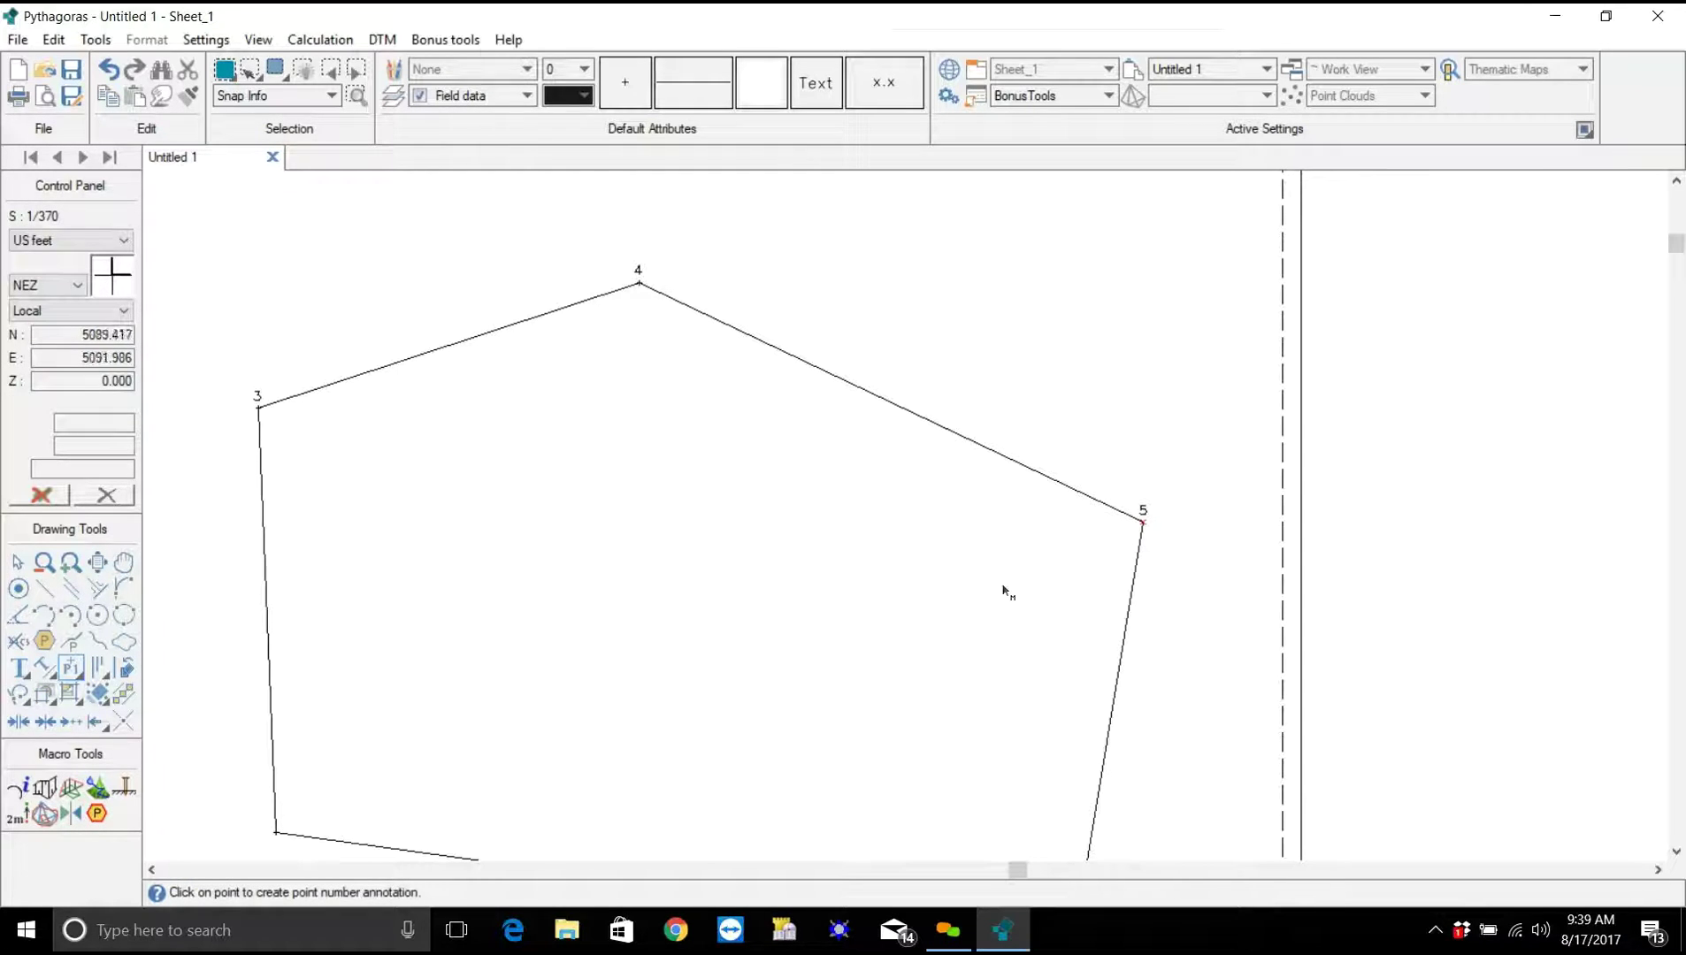
right_click(823, 649)
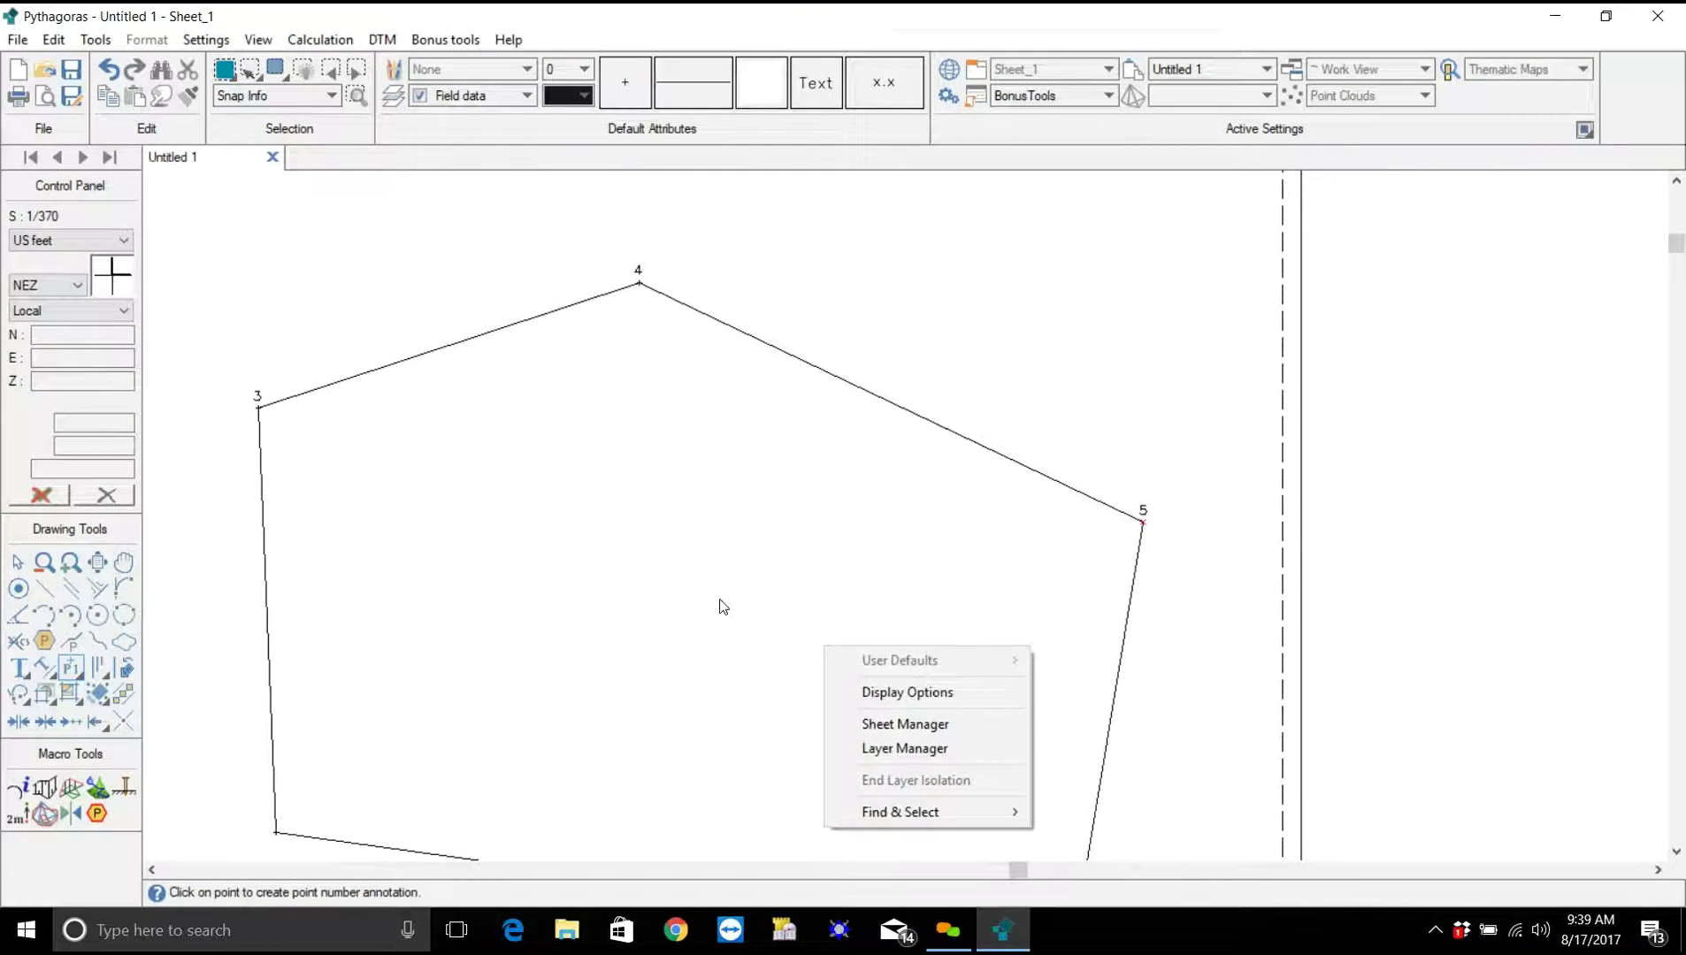
key(Escape)
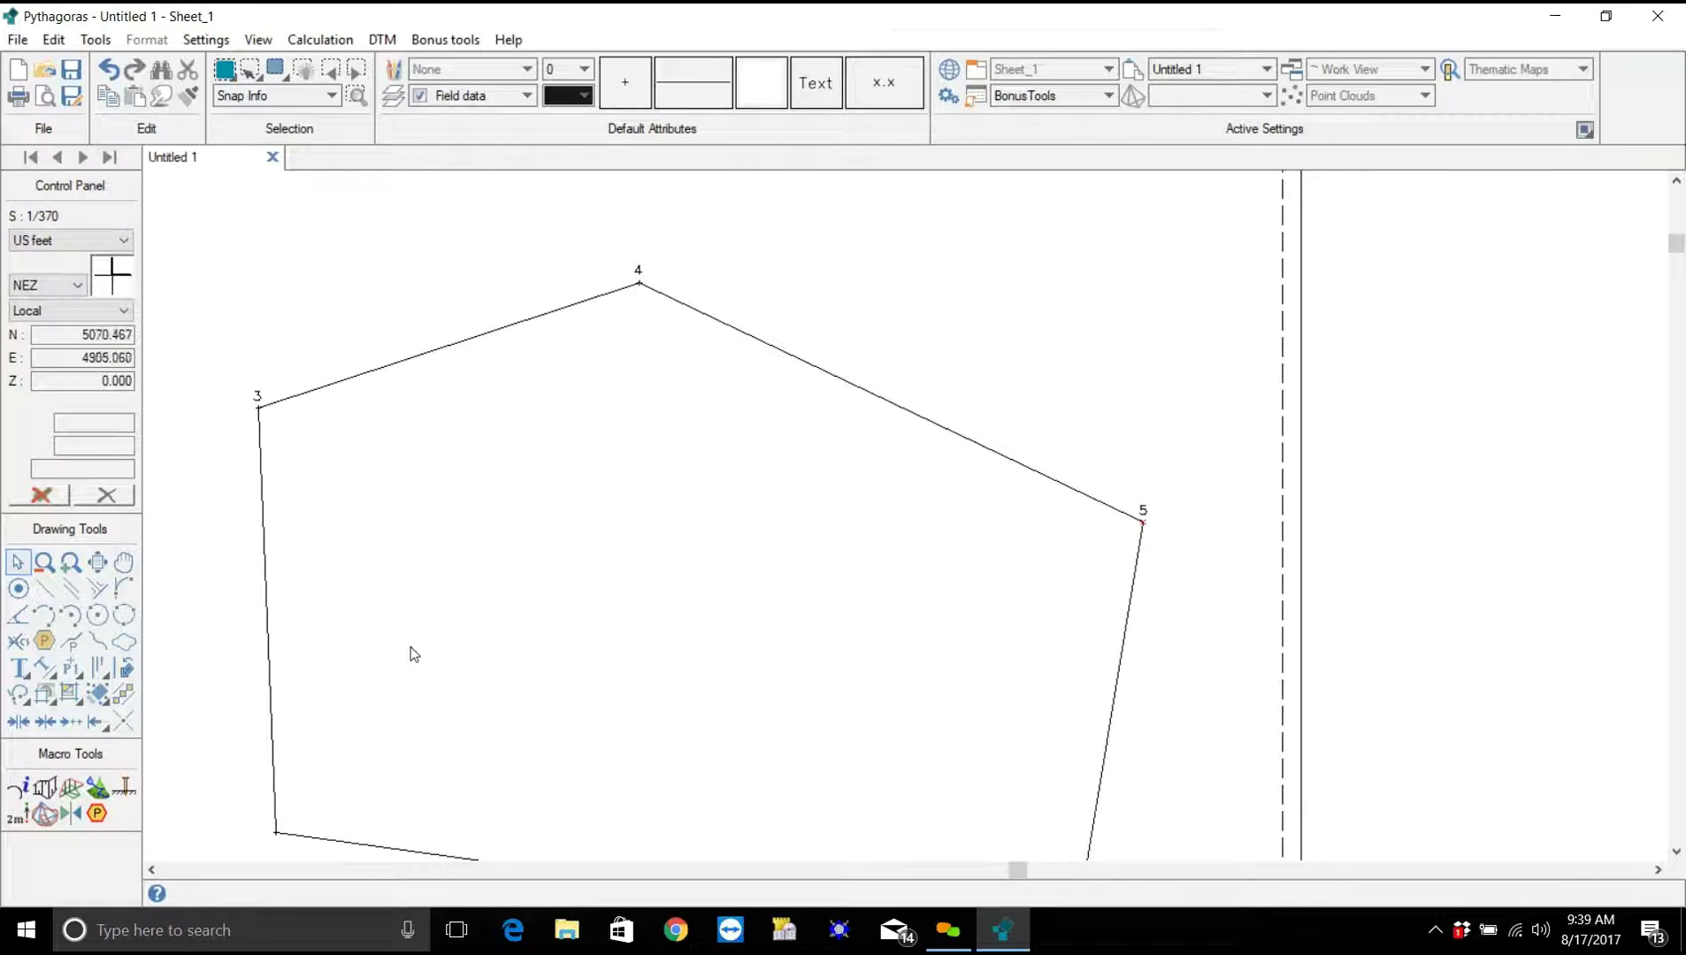
Add point number annotations to the southeastern and southwestern corners of the figure.
click(123, 563)
drag(406, 592, 384, 478)
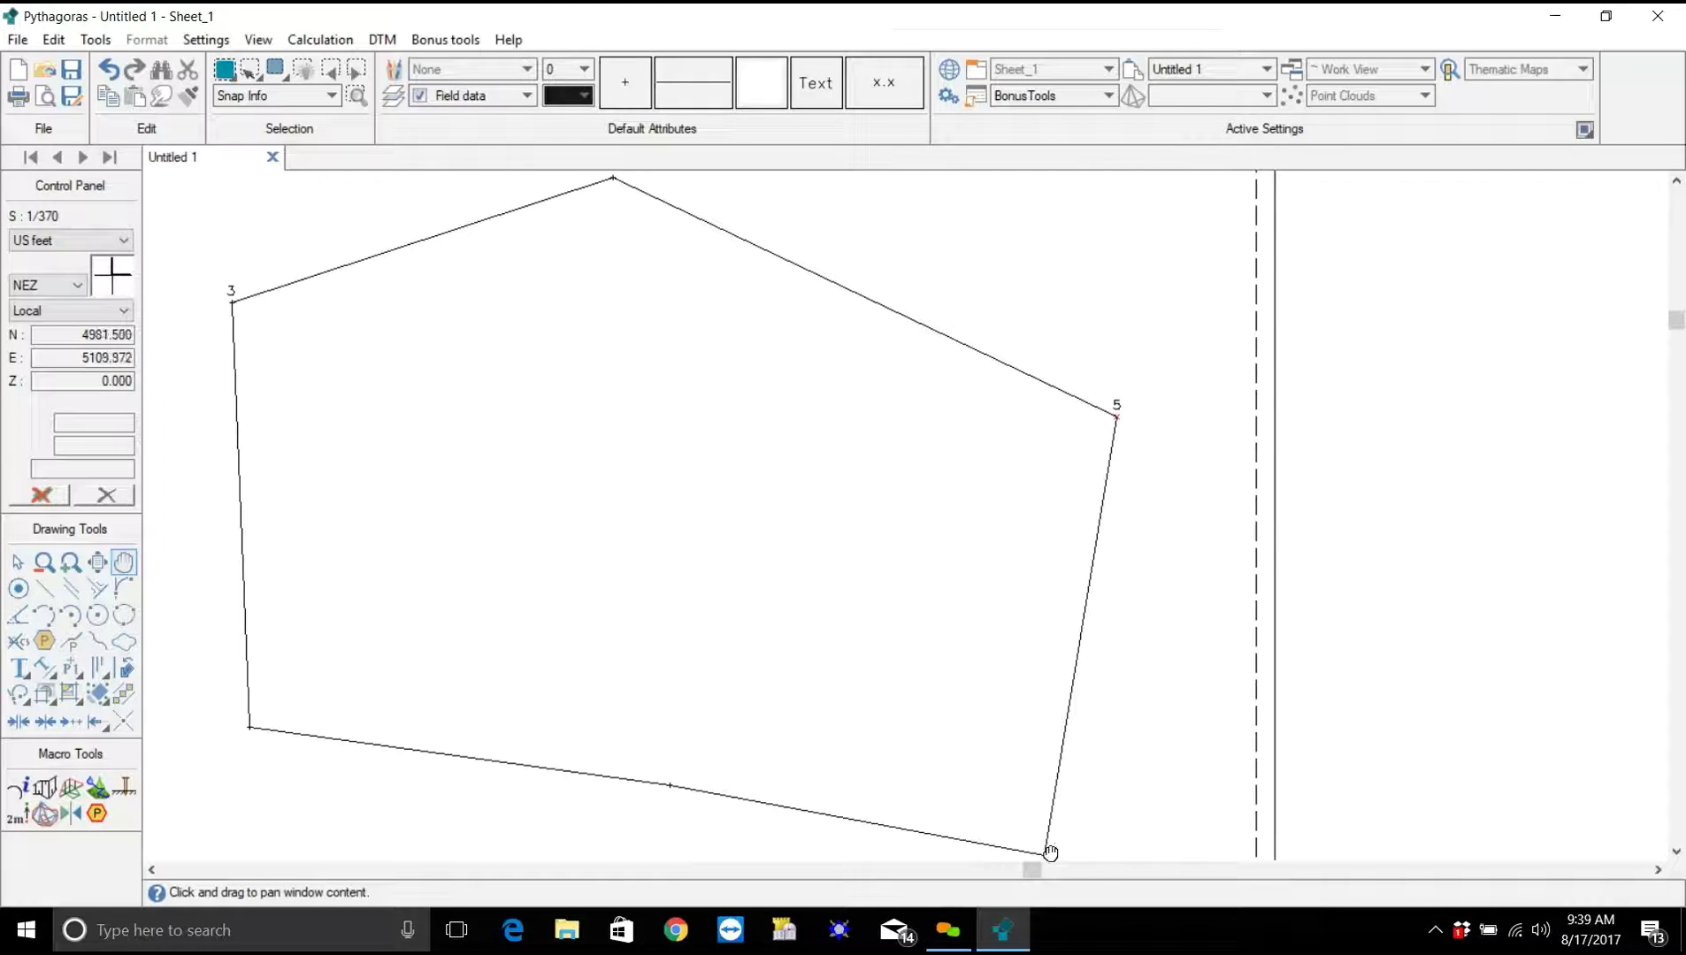
click(71, 668)
click(1006, 850)
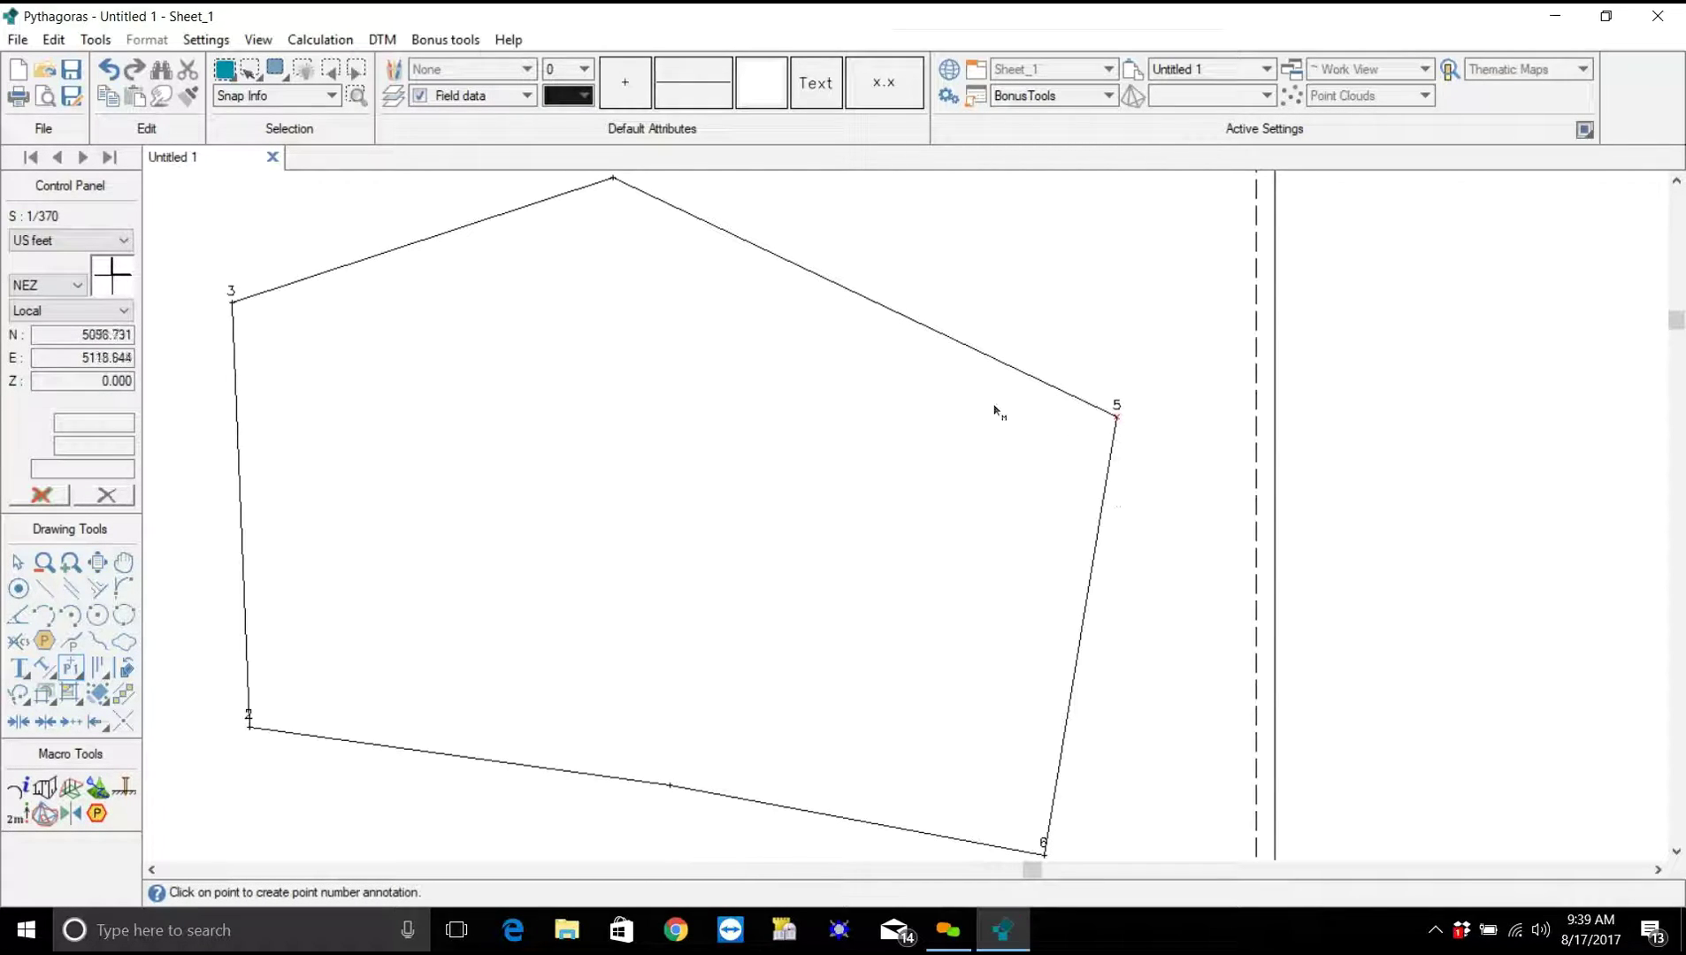
Examine the closed figure and its point number annotations at different zoom levels and view positions.
scroll(556, 568, down, 2)
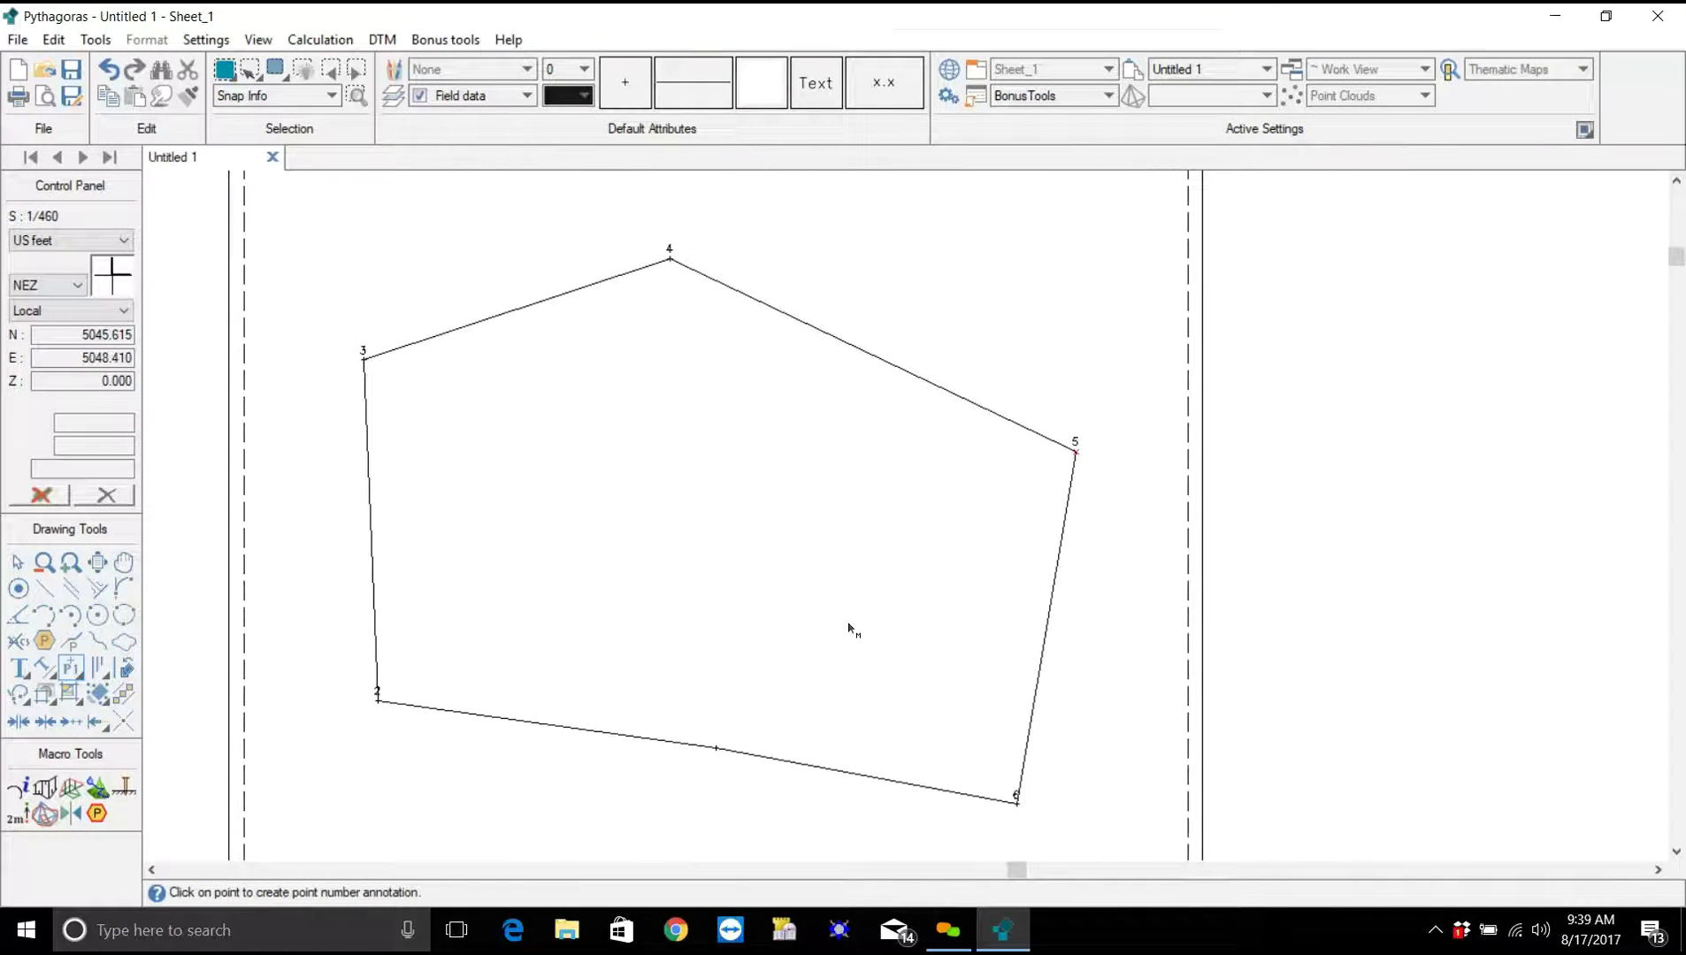
scroll(849, 629, up, 1)
scroll(849, 629, down, 1)
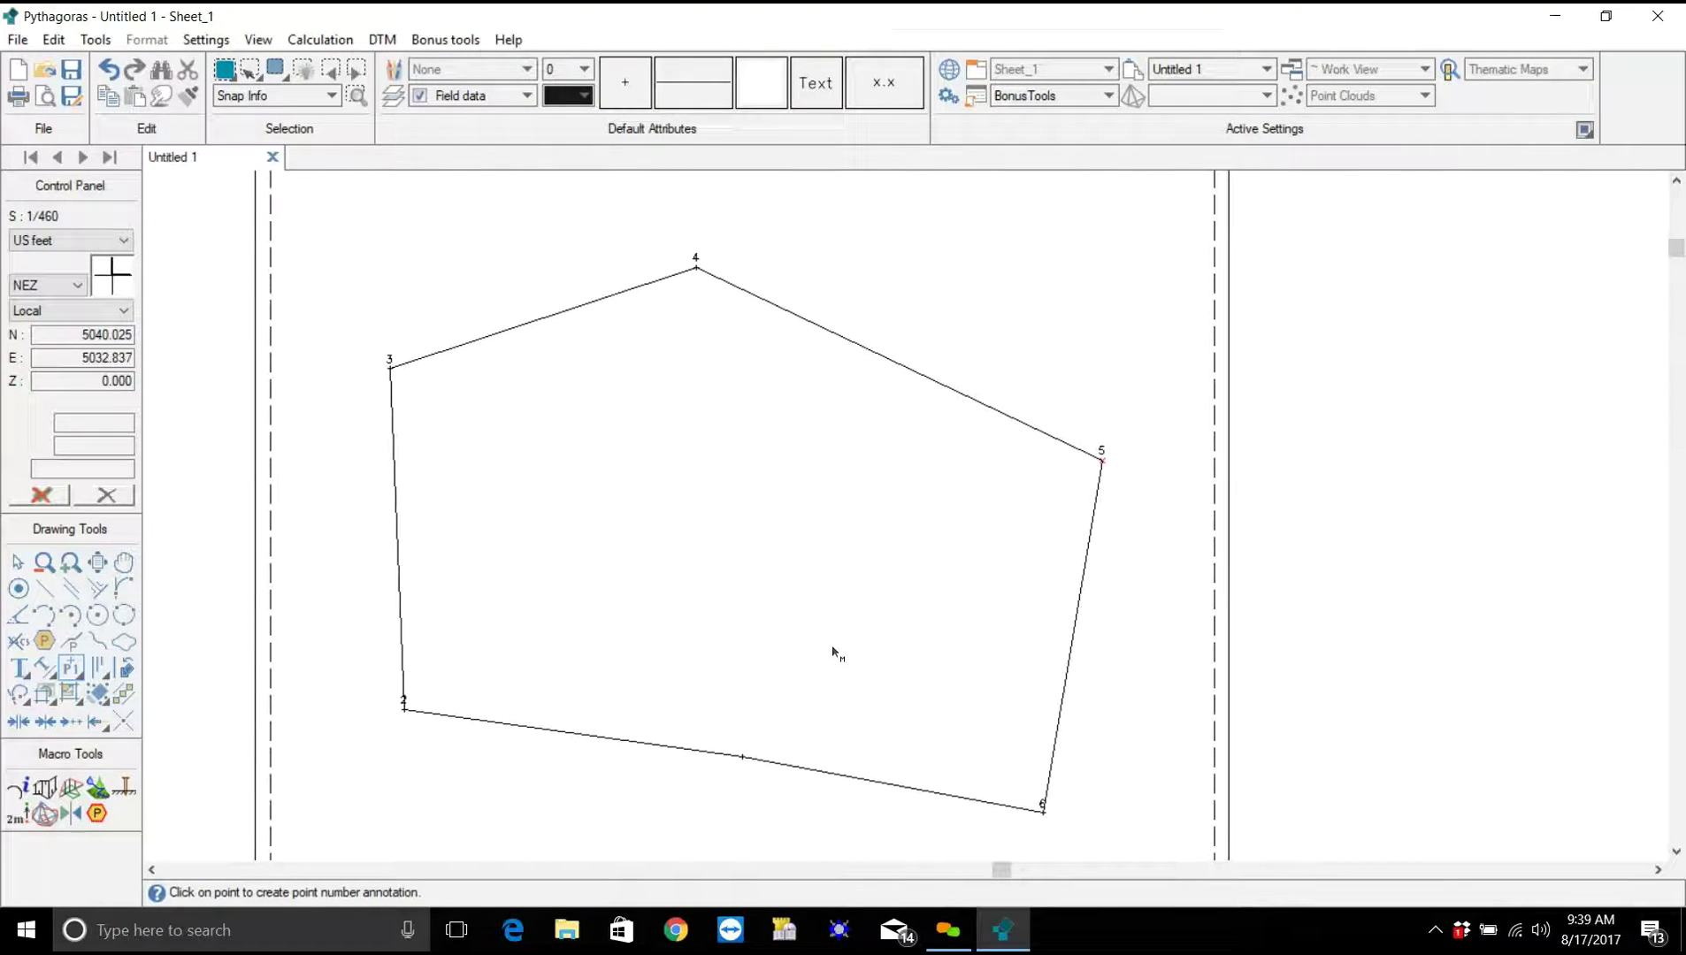
click(131, 566)
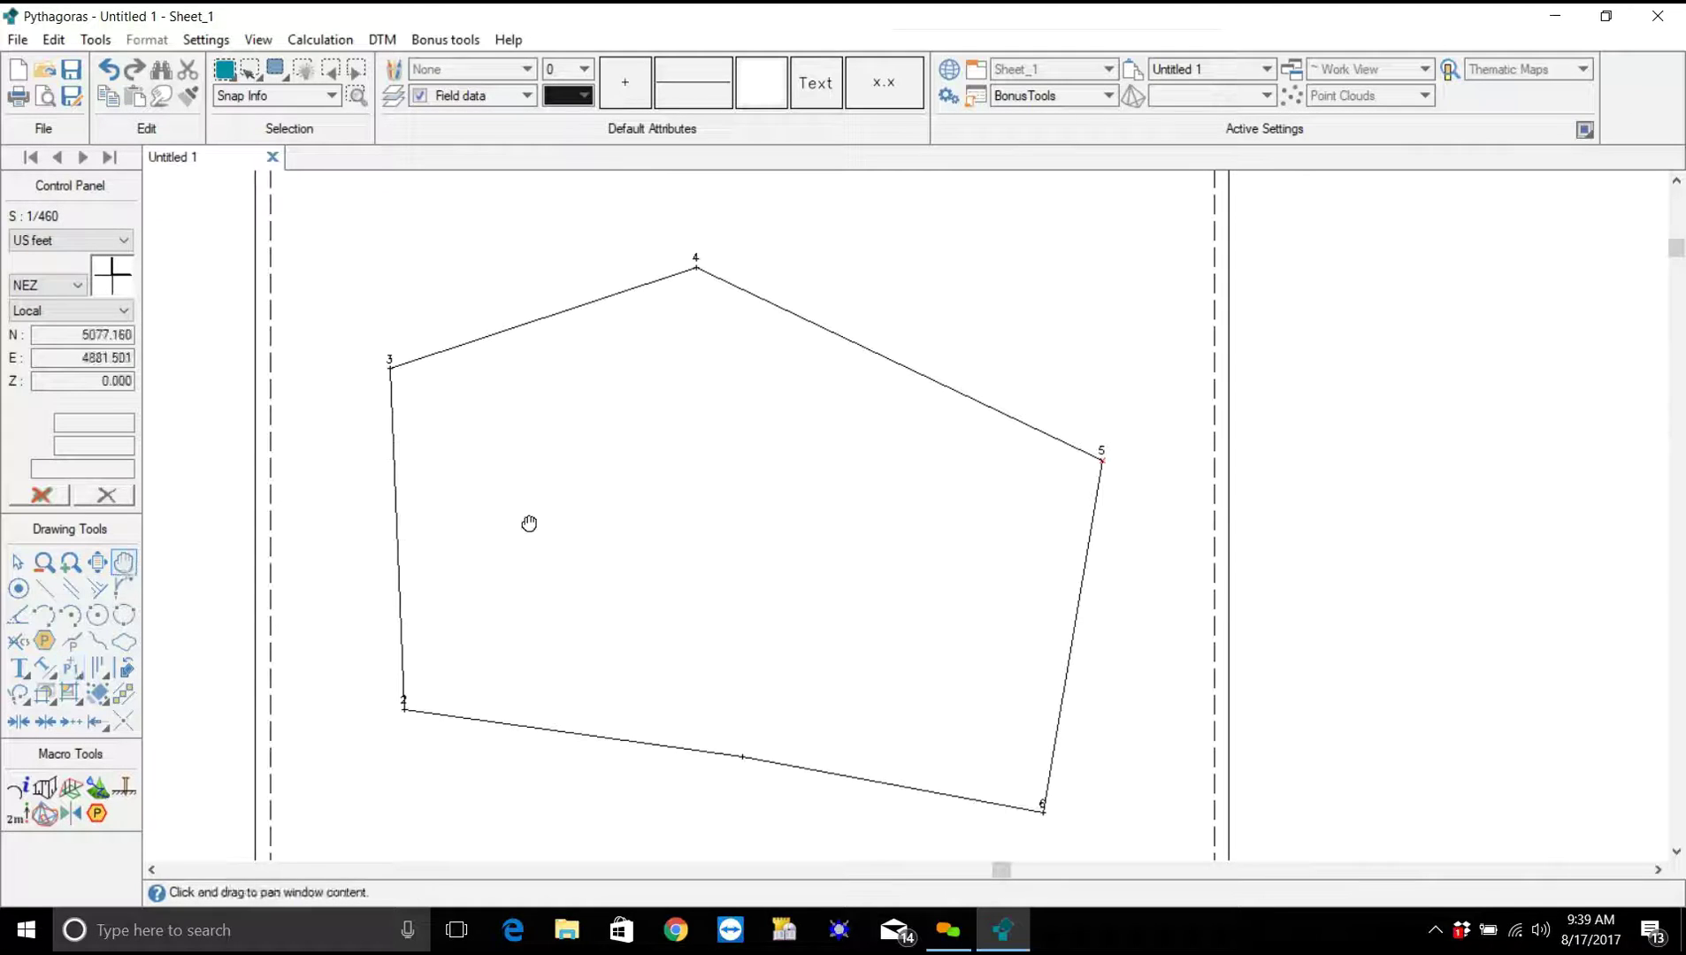
mouse_move(602, 504)
mouse_down()
mouse_move(514, 528)
mouse_move(459, 515)
mouse_move(451, 493)
mouse_up()
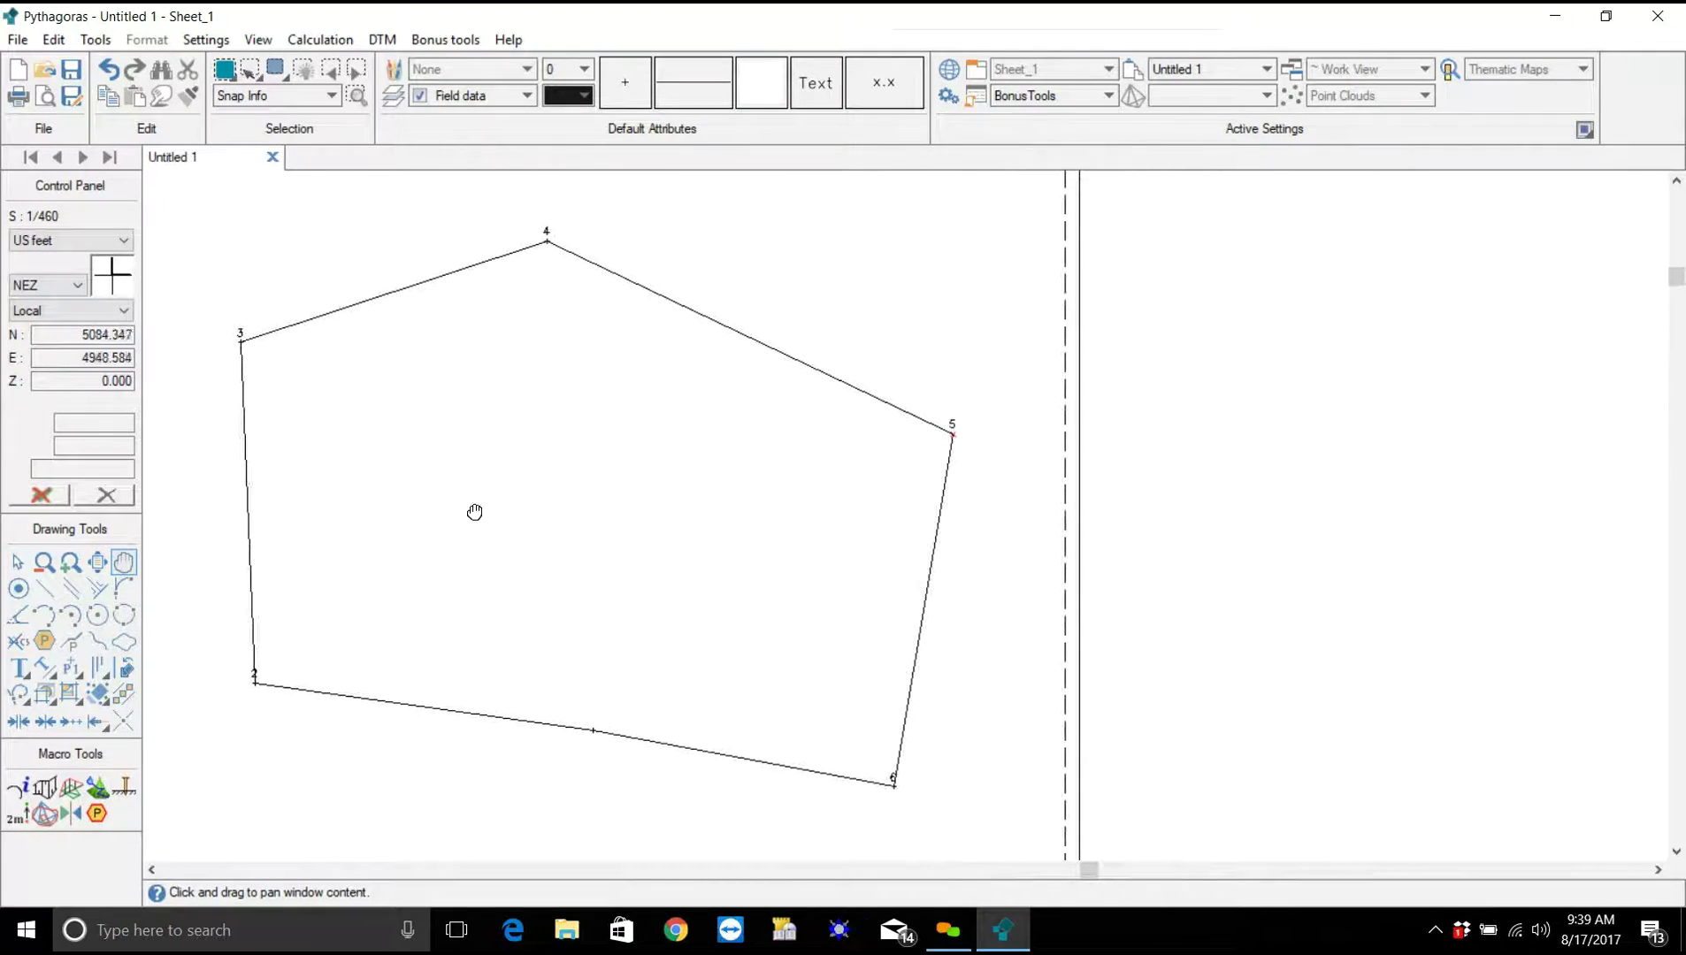
scroll(939, 457, up, 2)
scroll(939, 455, down, 2)
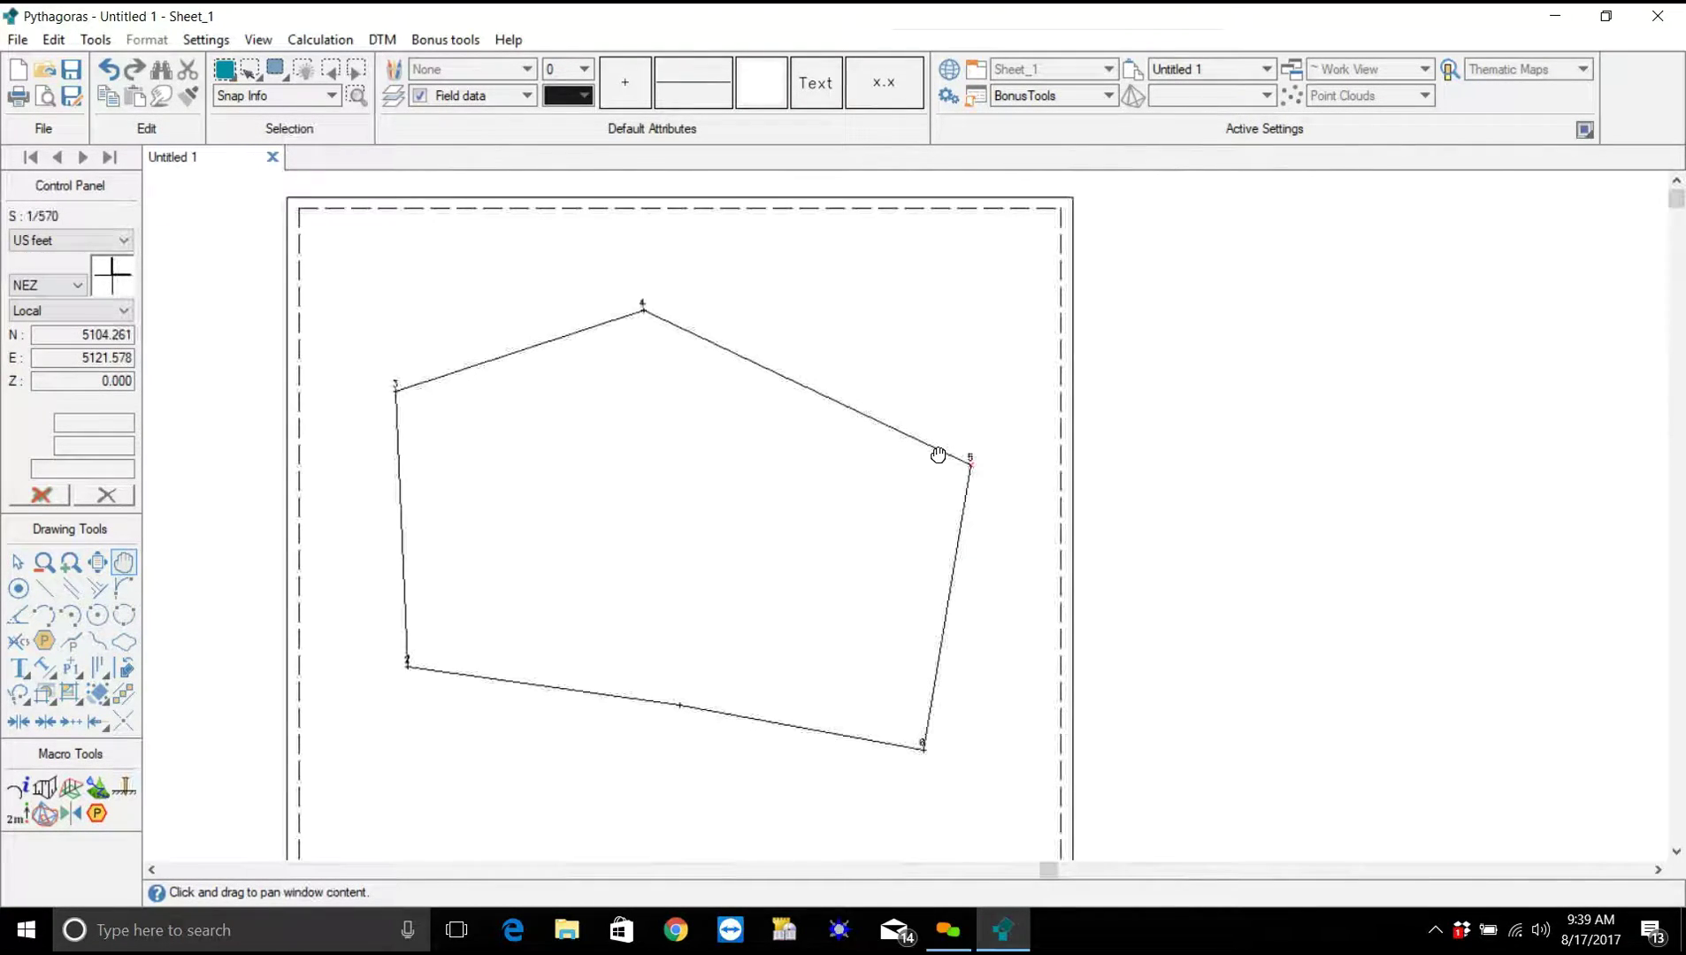
drag(597, 531, 463, 505)
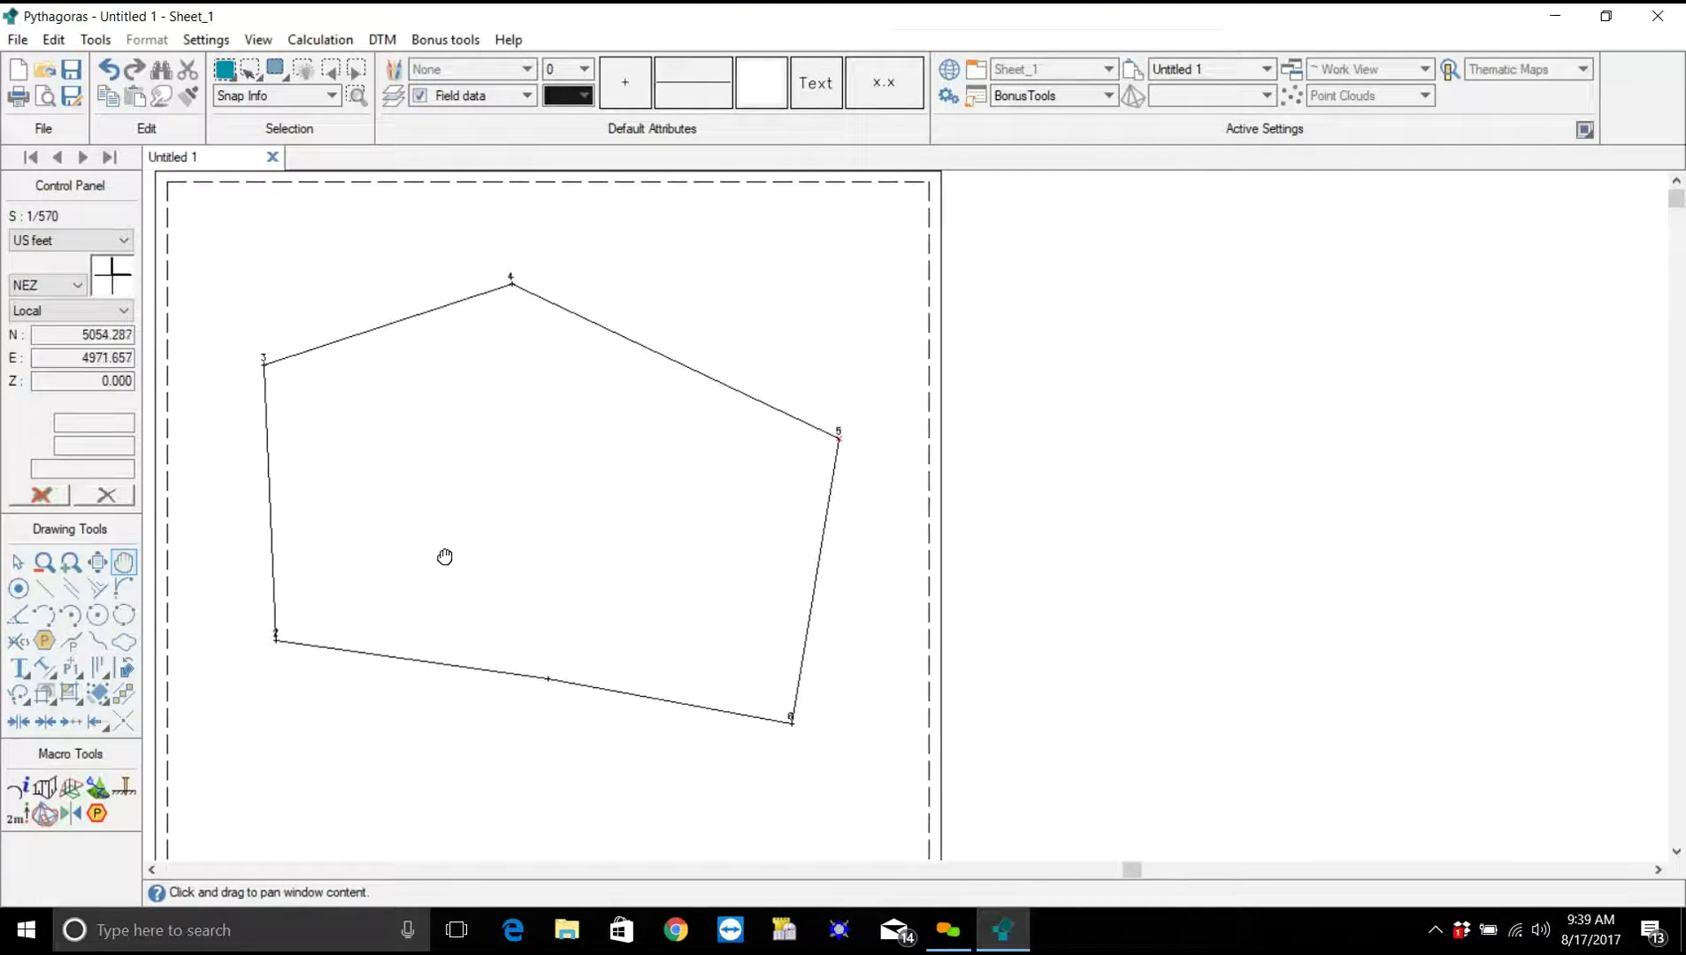
Add horizontal length annotations to all six lines of the closed figure.
click(71, 669)
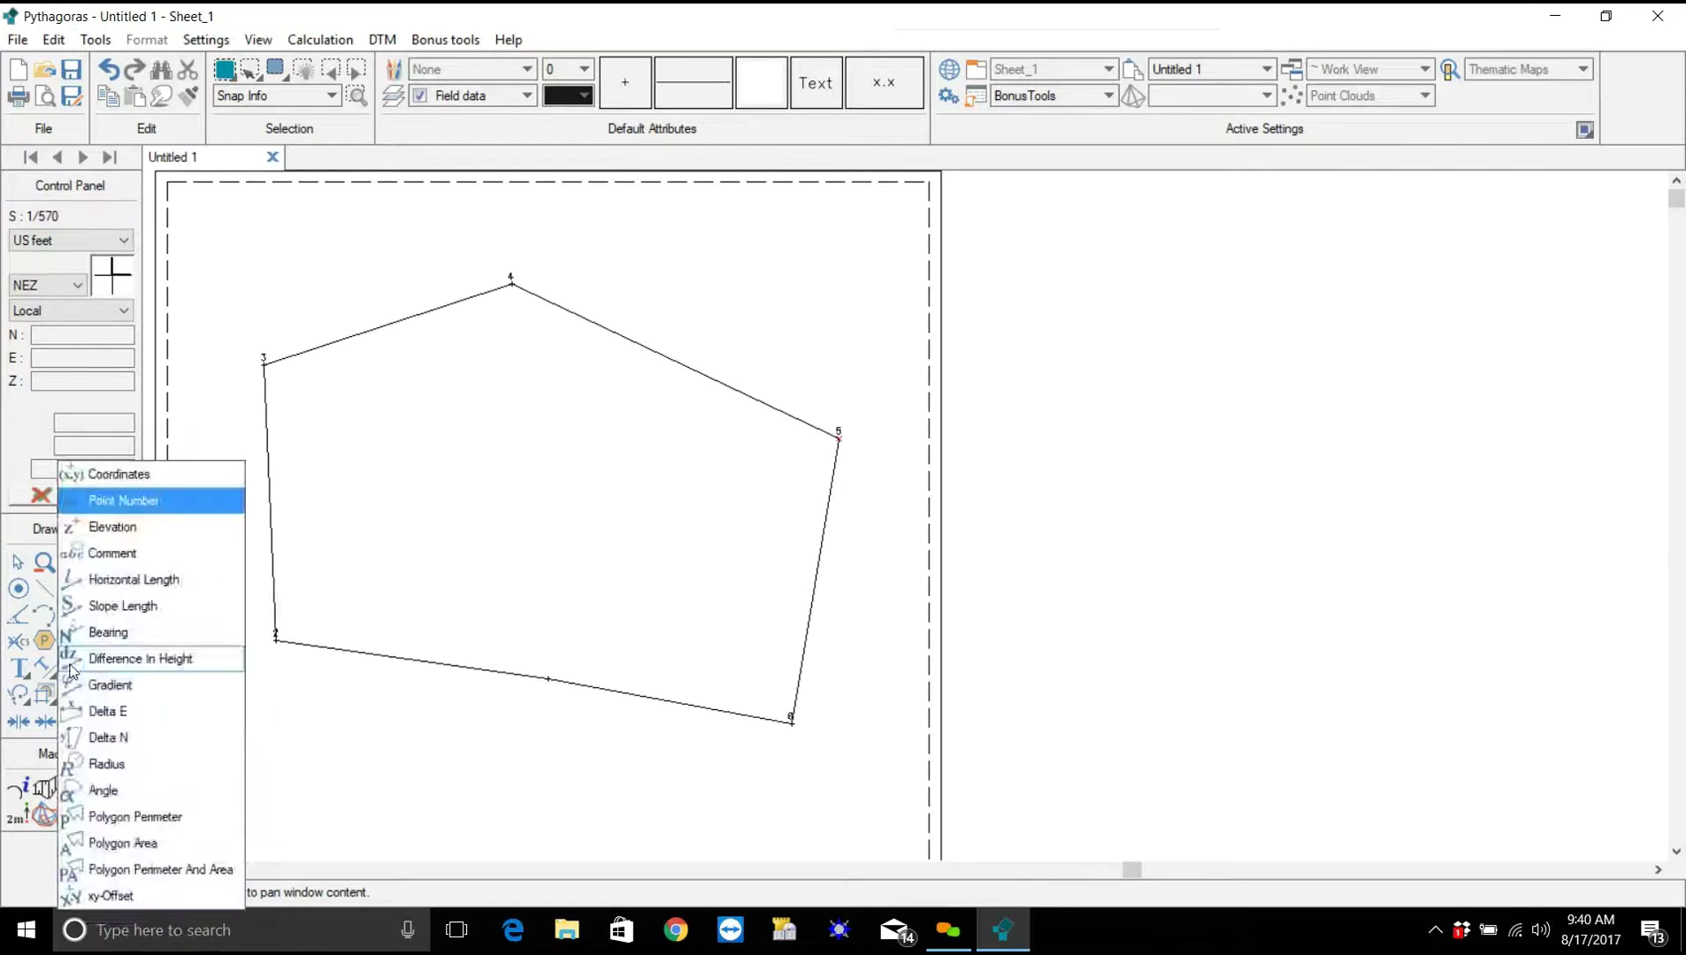
click(121, 581)
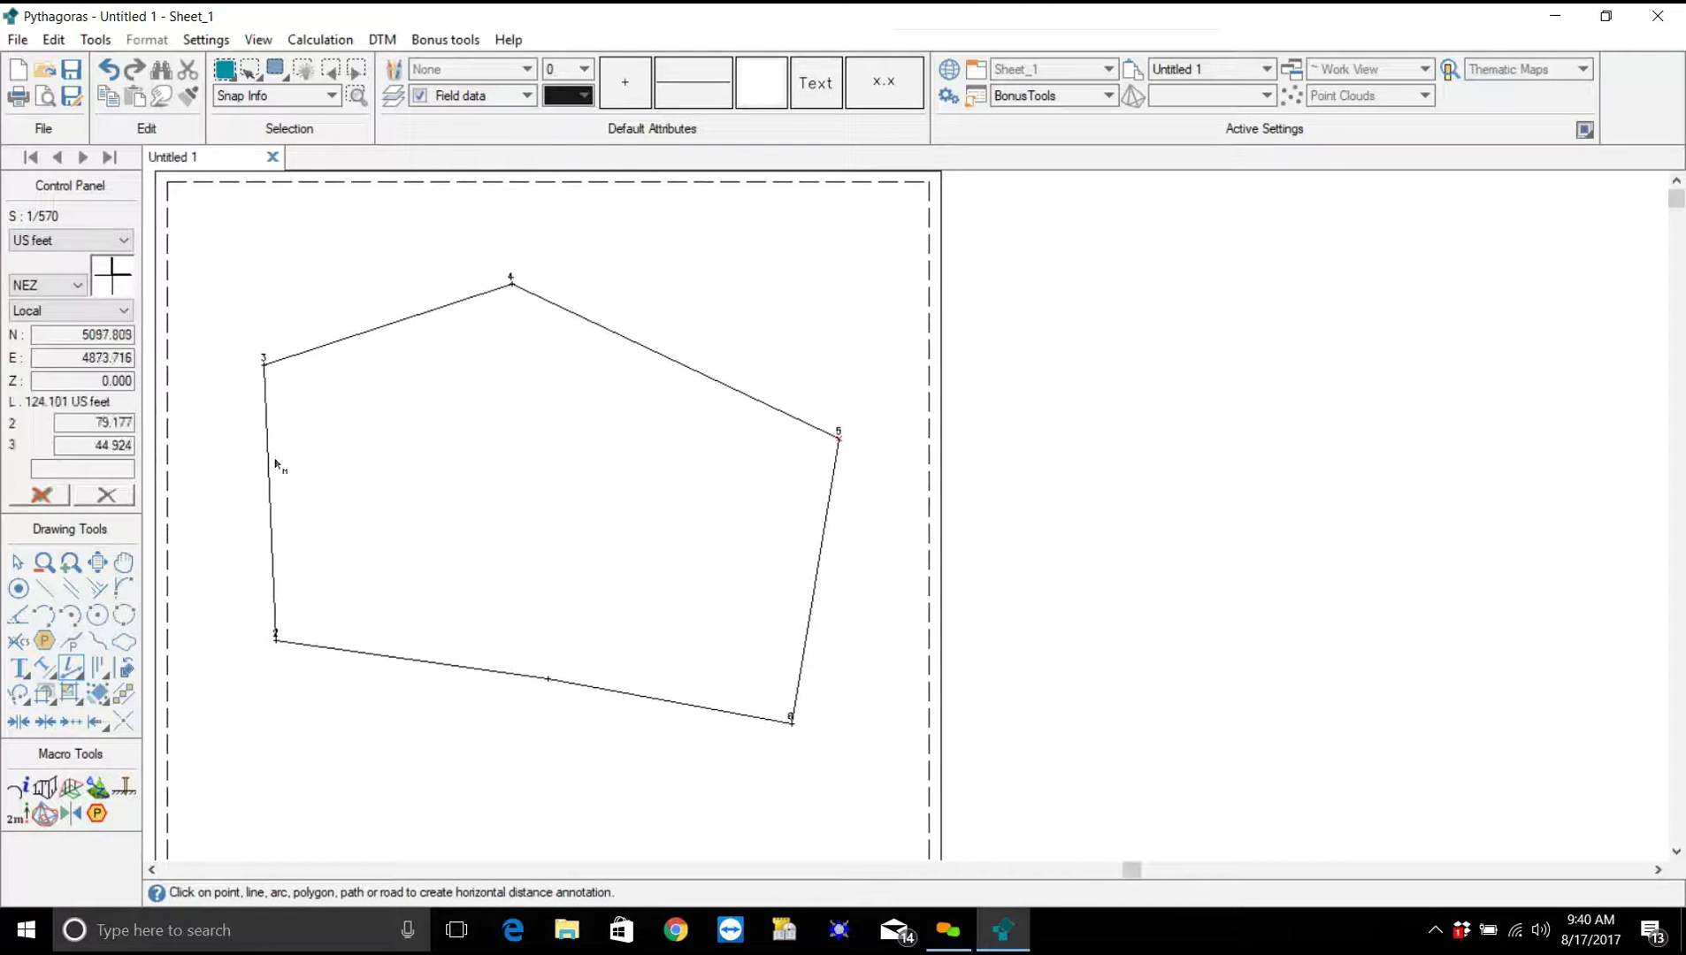
click(378, 329)
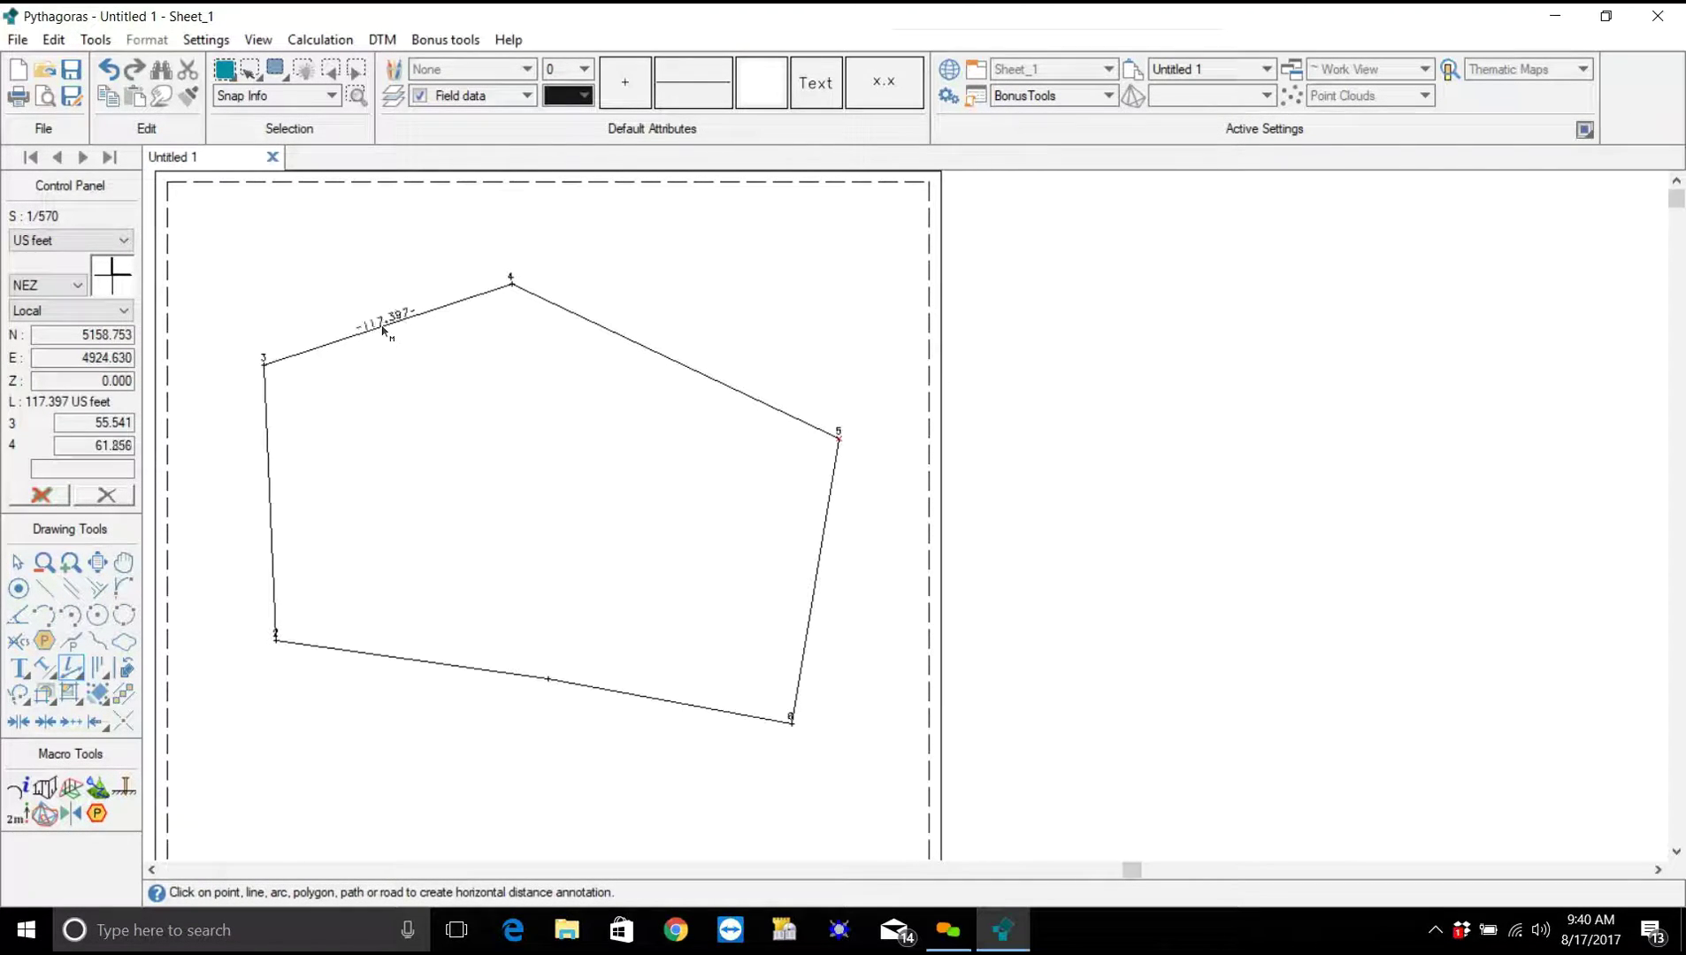
click(633, 342)
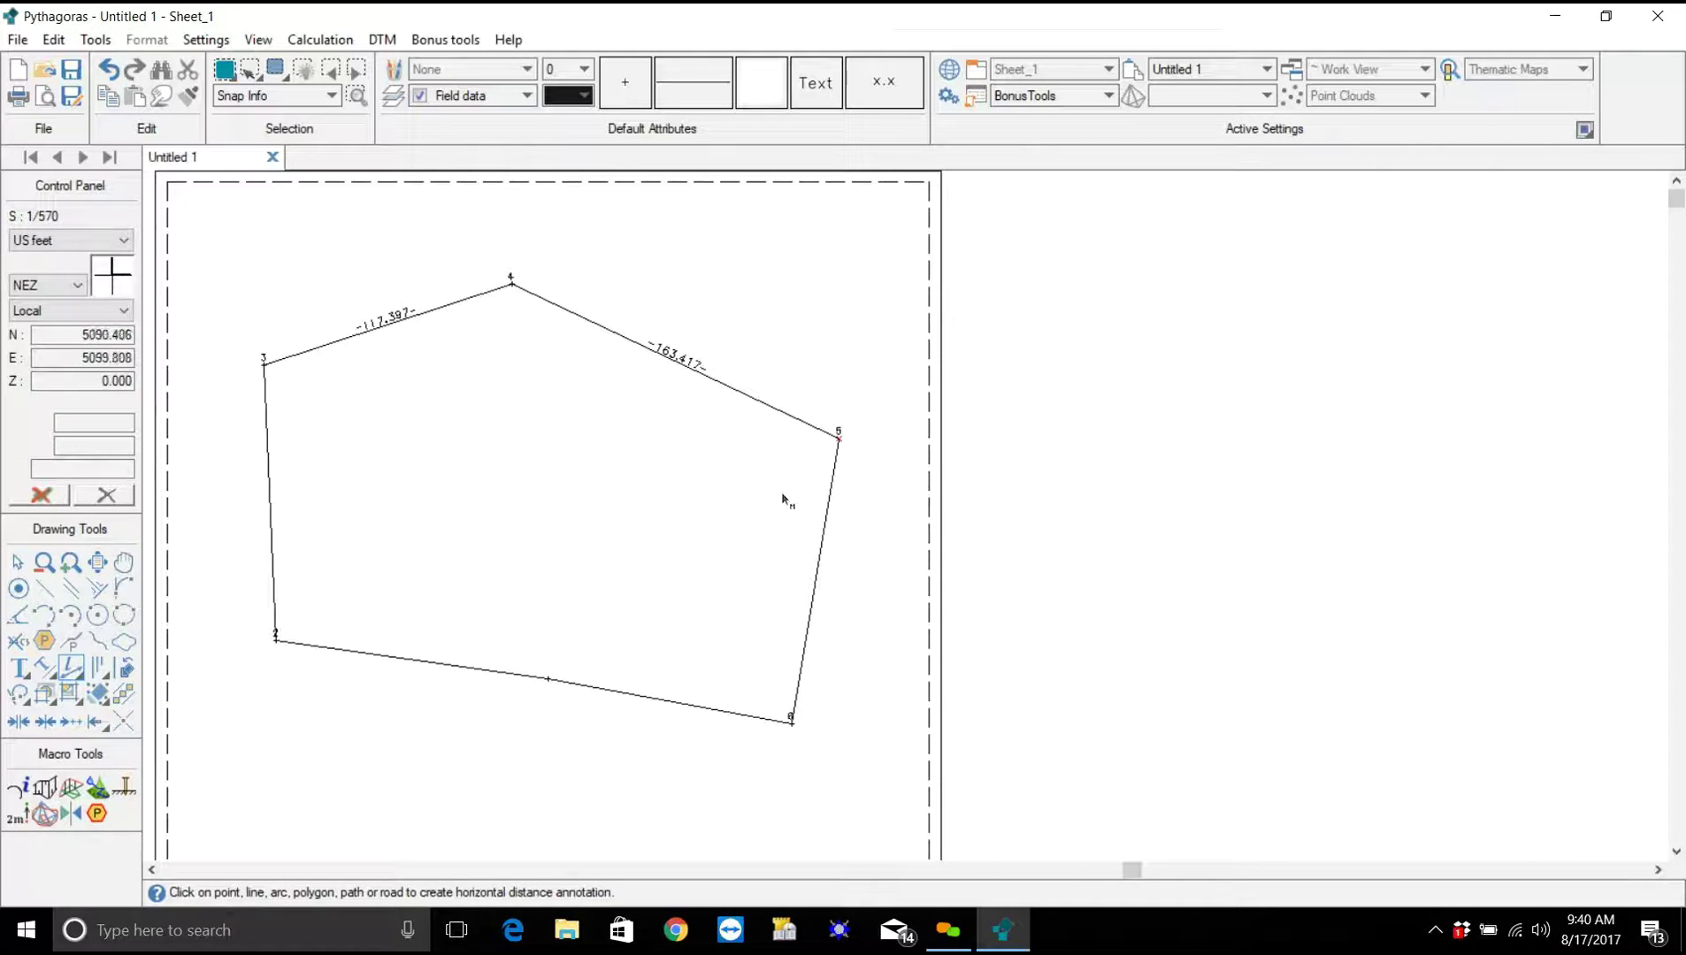
click(823, 565)
click(574, 687)
click(455, 666)
click(270, 513)
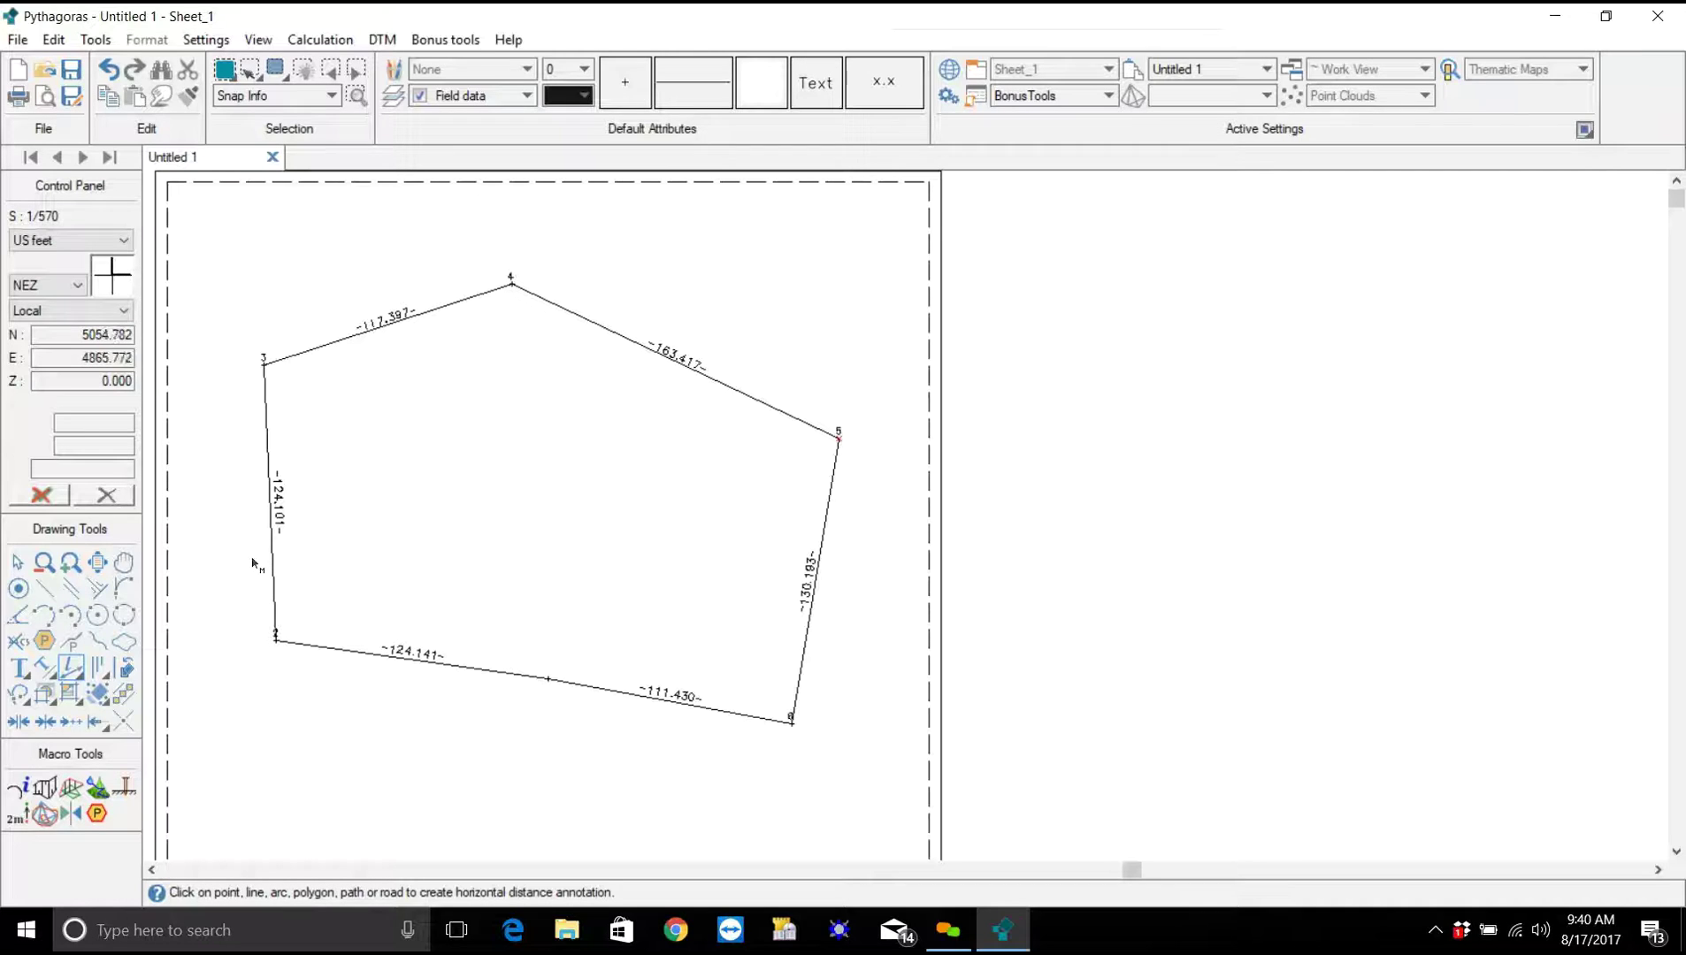
Add a bearing annotation to the line between points 3 and 4.
right_click(74, 667)
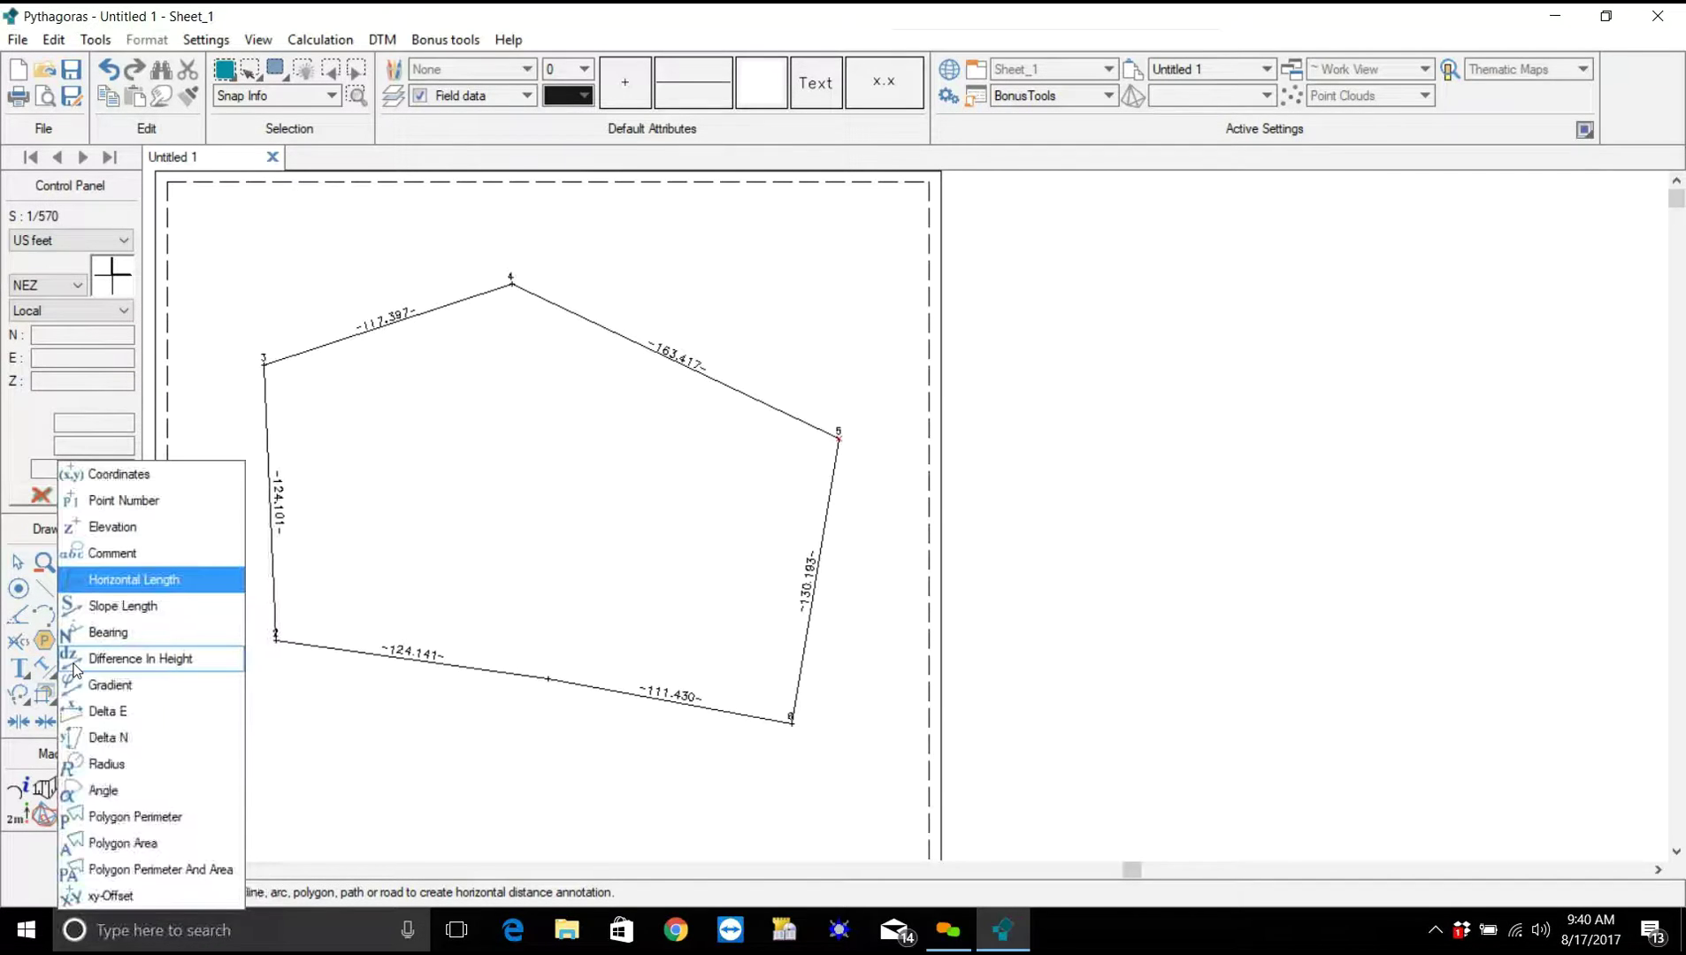
click(108, 633)
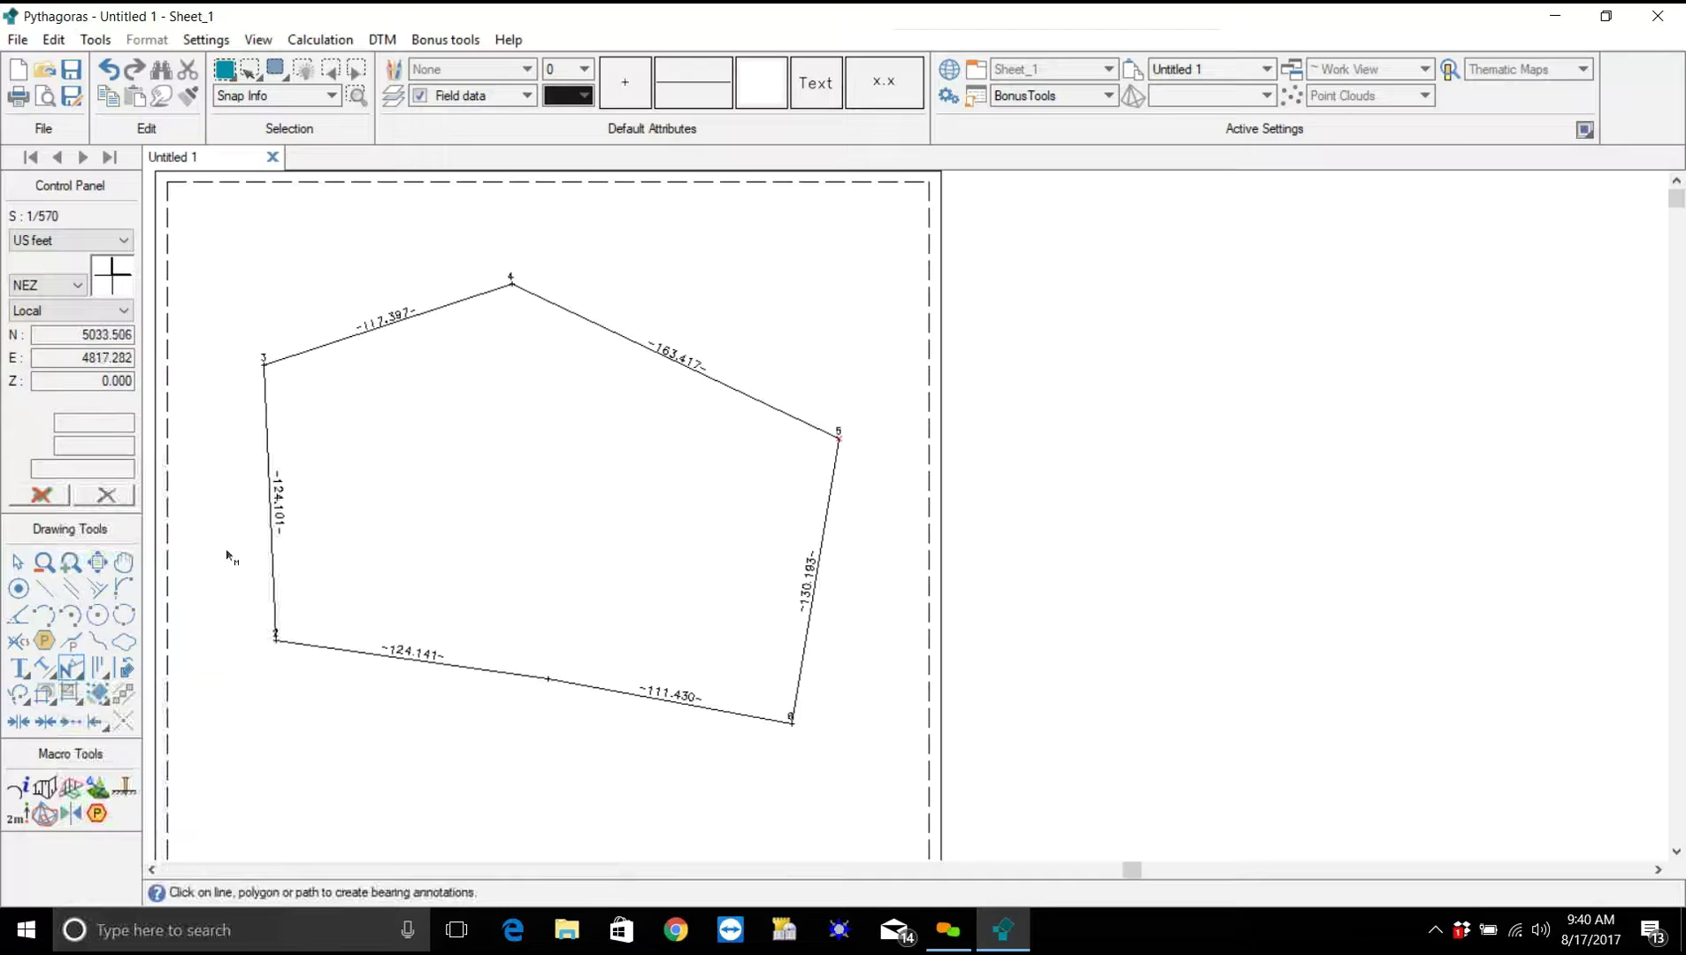
click(321, 351)
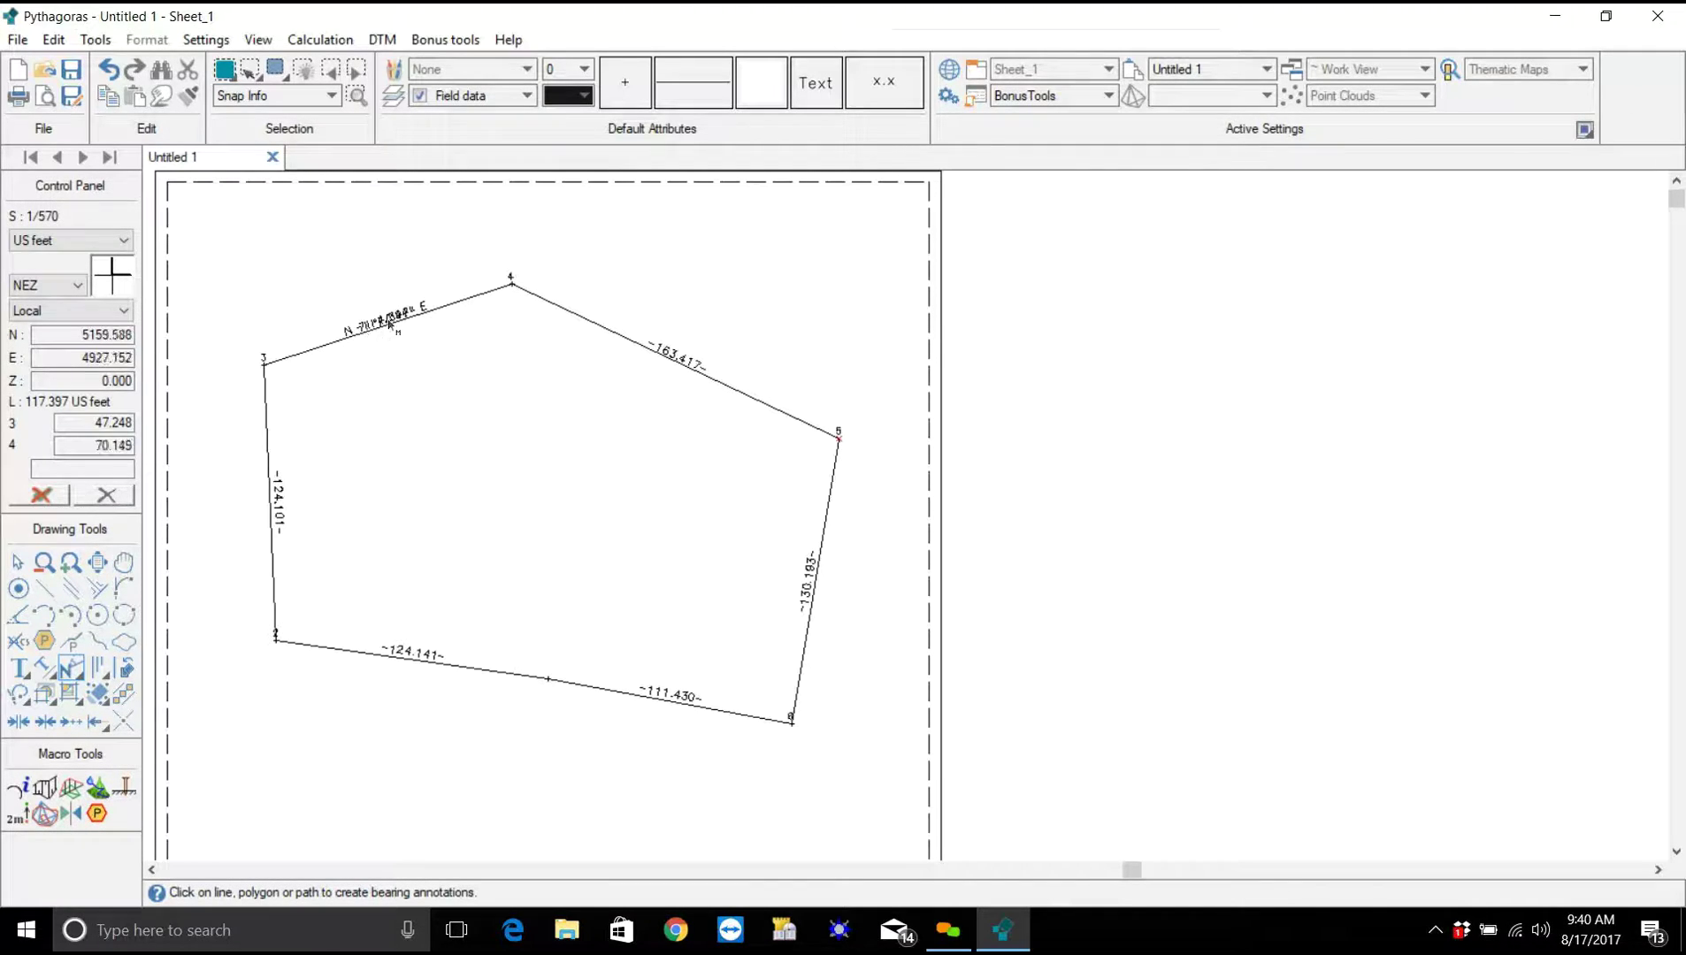
Move the length annotation of the line between points 3 and 4 below the line, clear of the bearing text.
scroll(390, 323, up, 5)
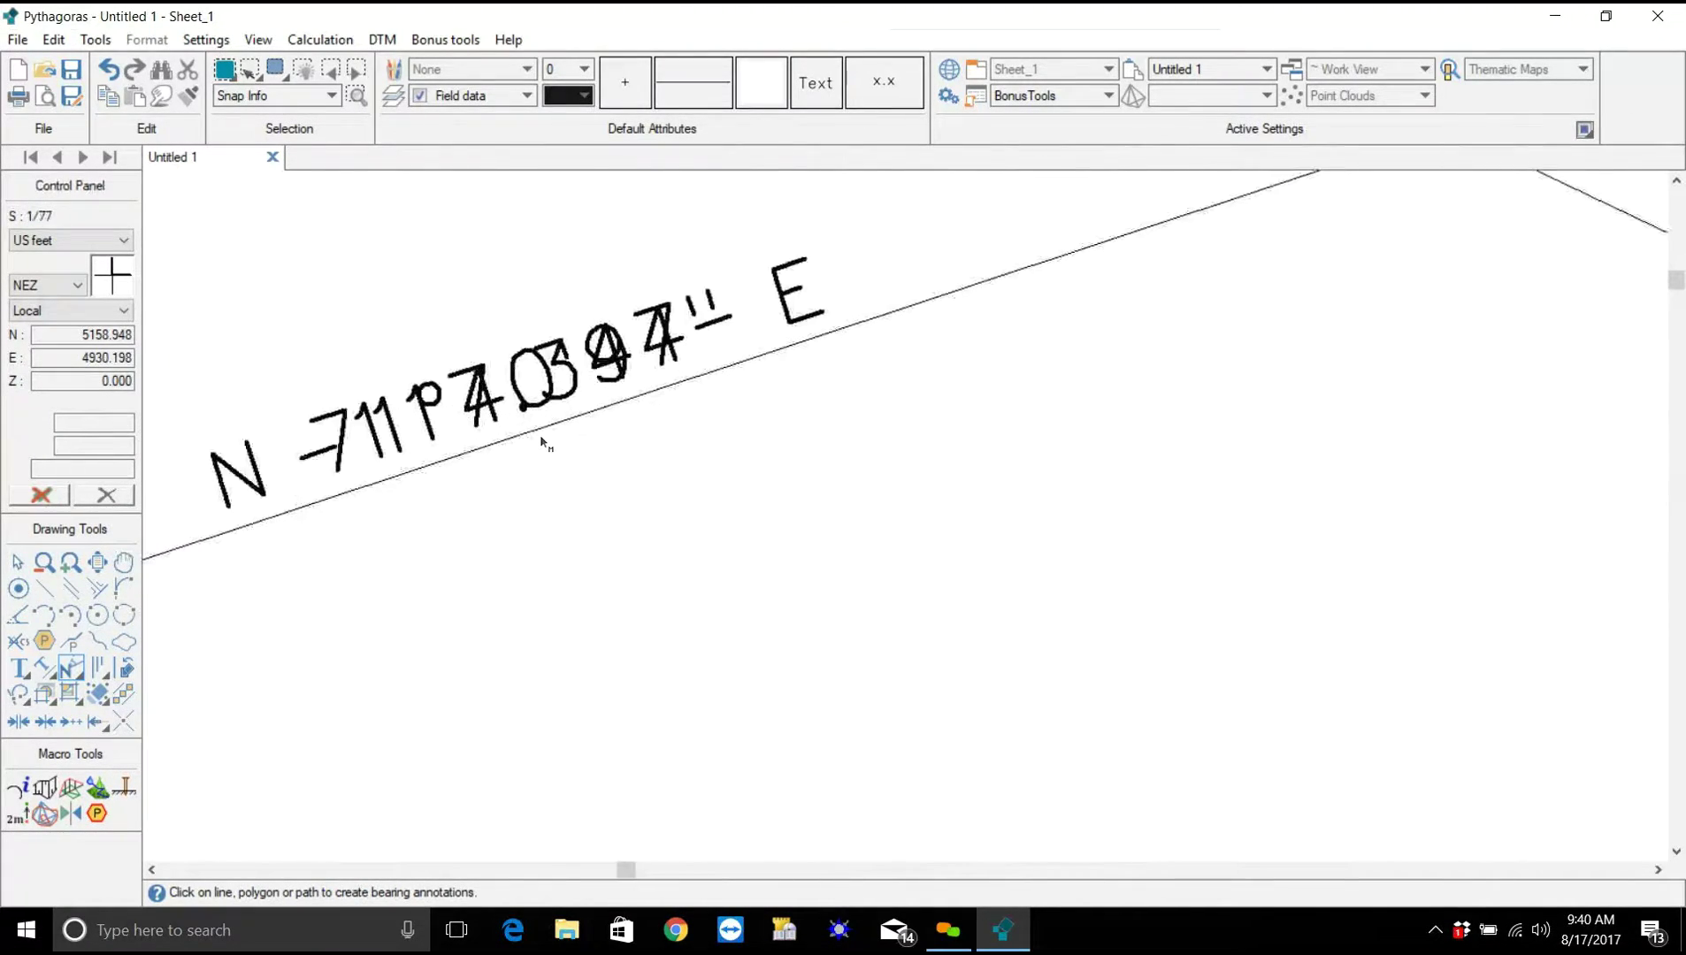
scroll(544, 444, down, 1)
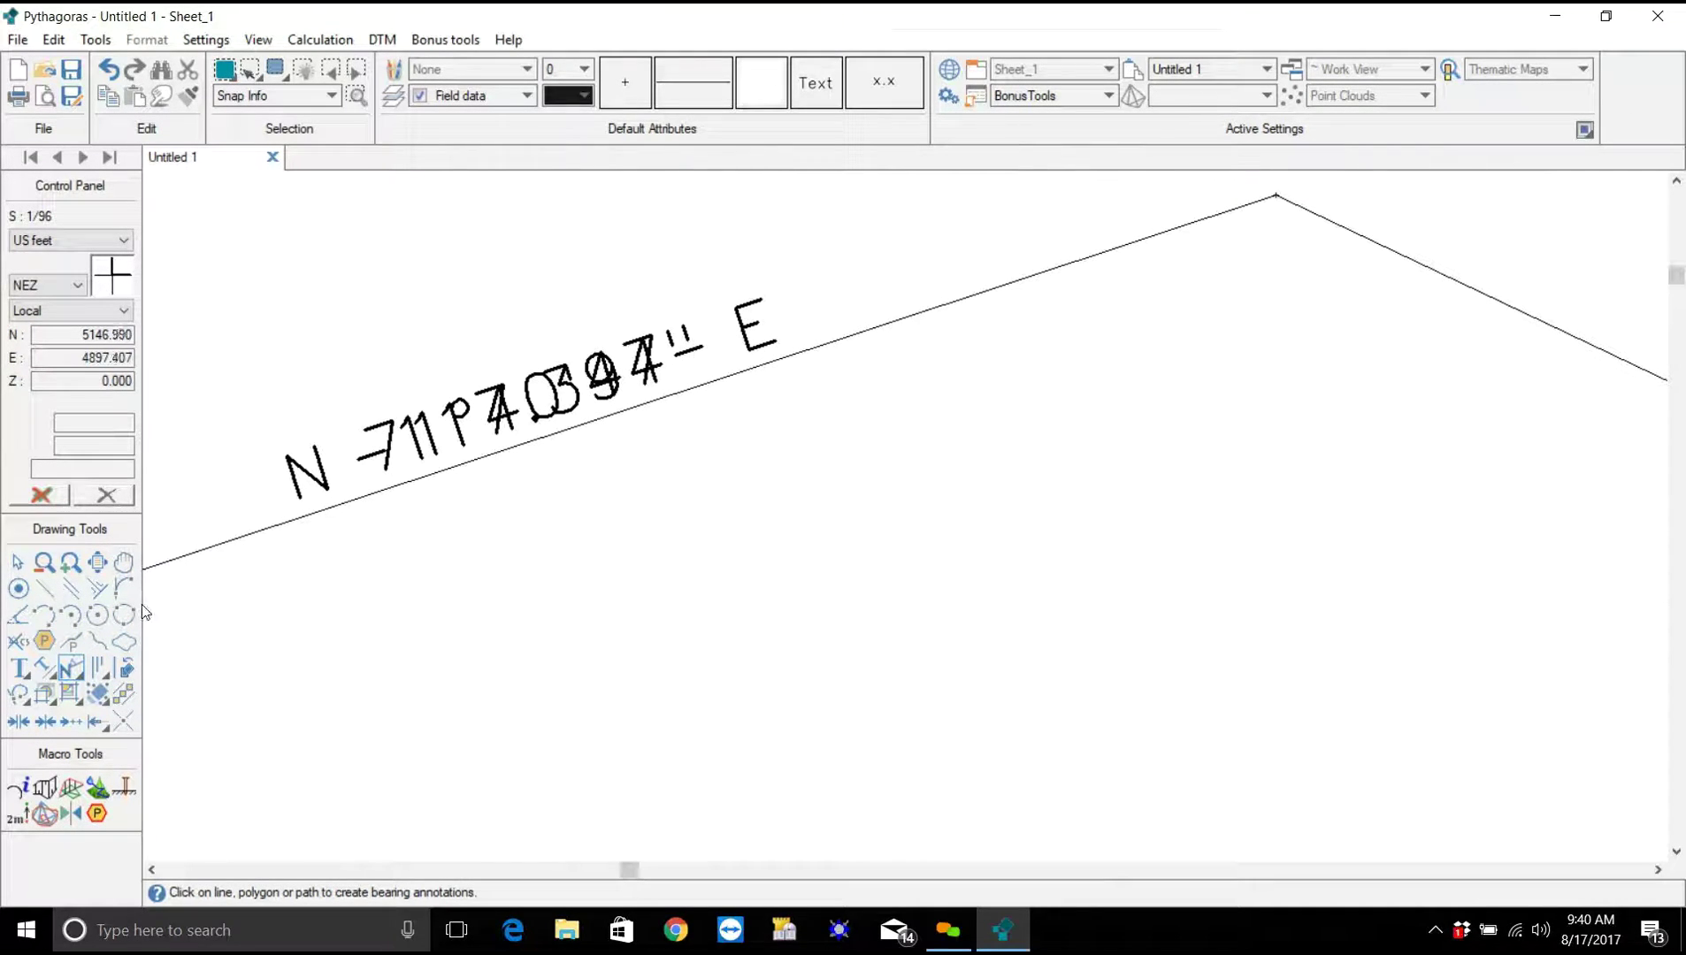
click(17, 563)
click(509, 425)
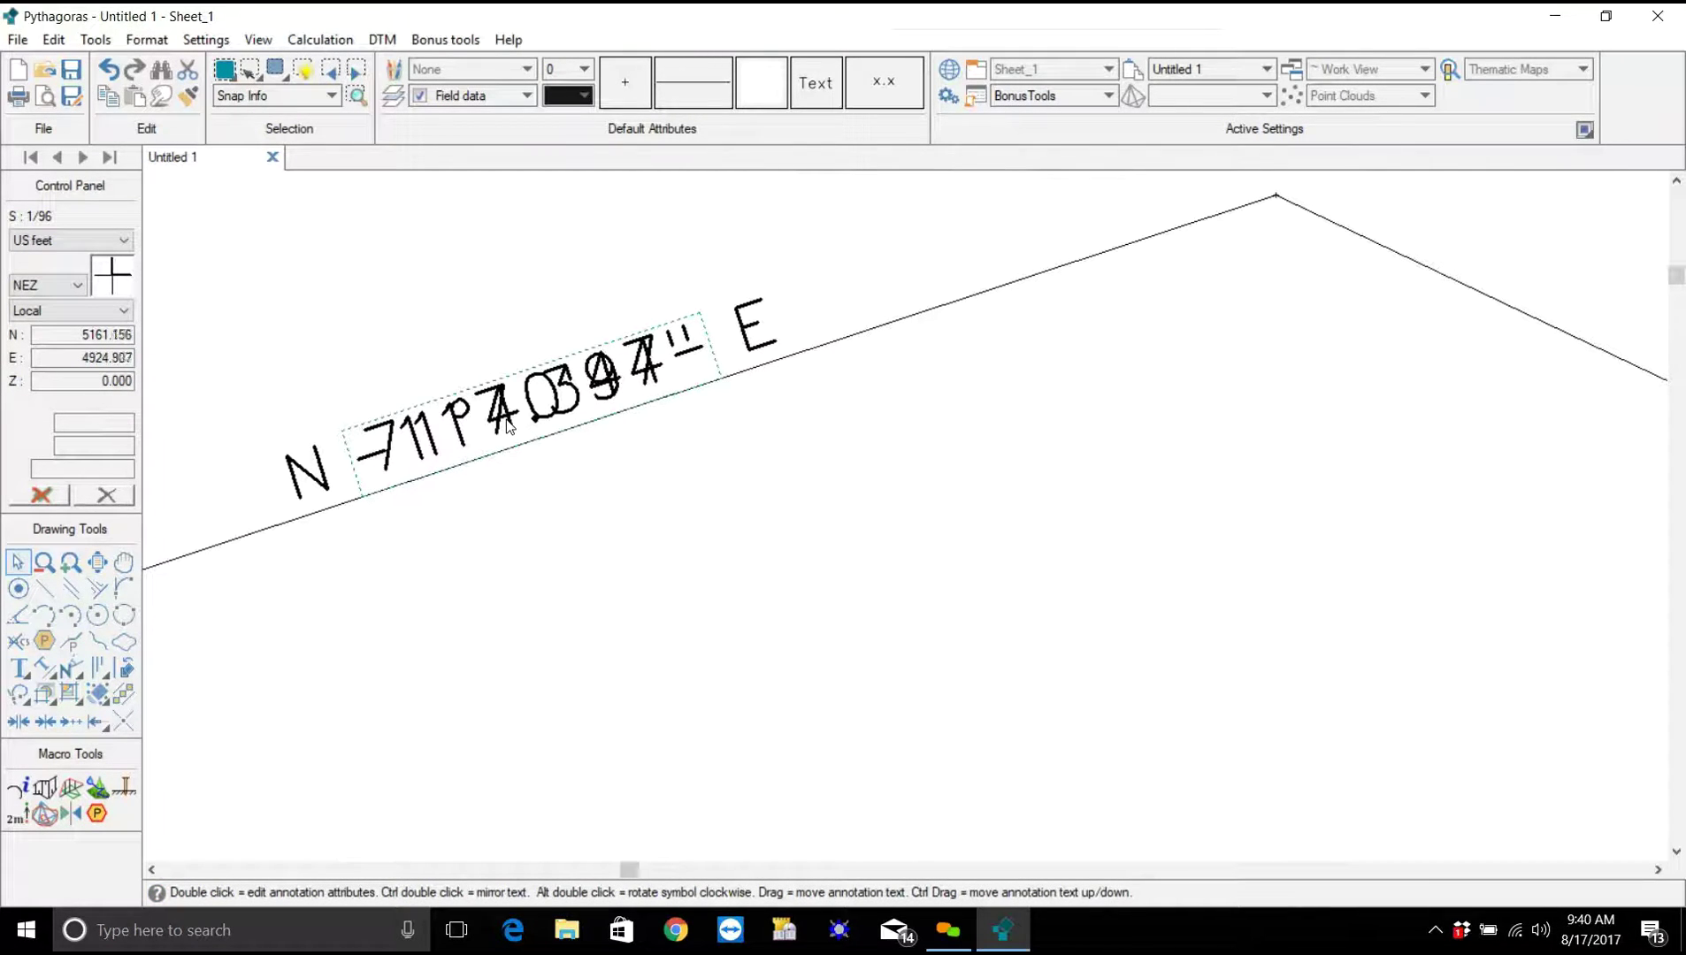
drag(508, 425, 538, 493)
click(630, 564)
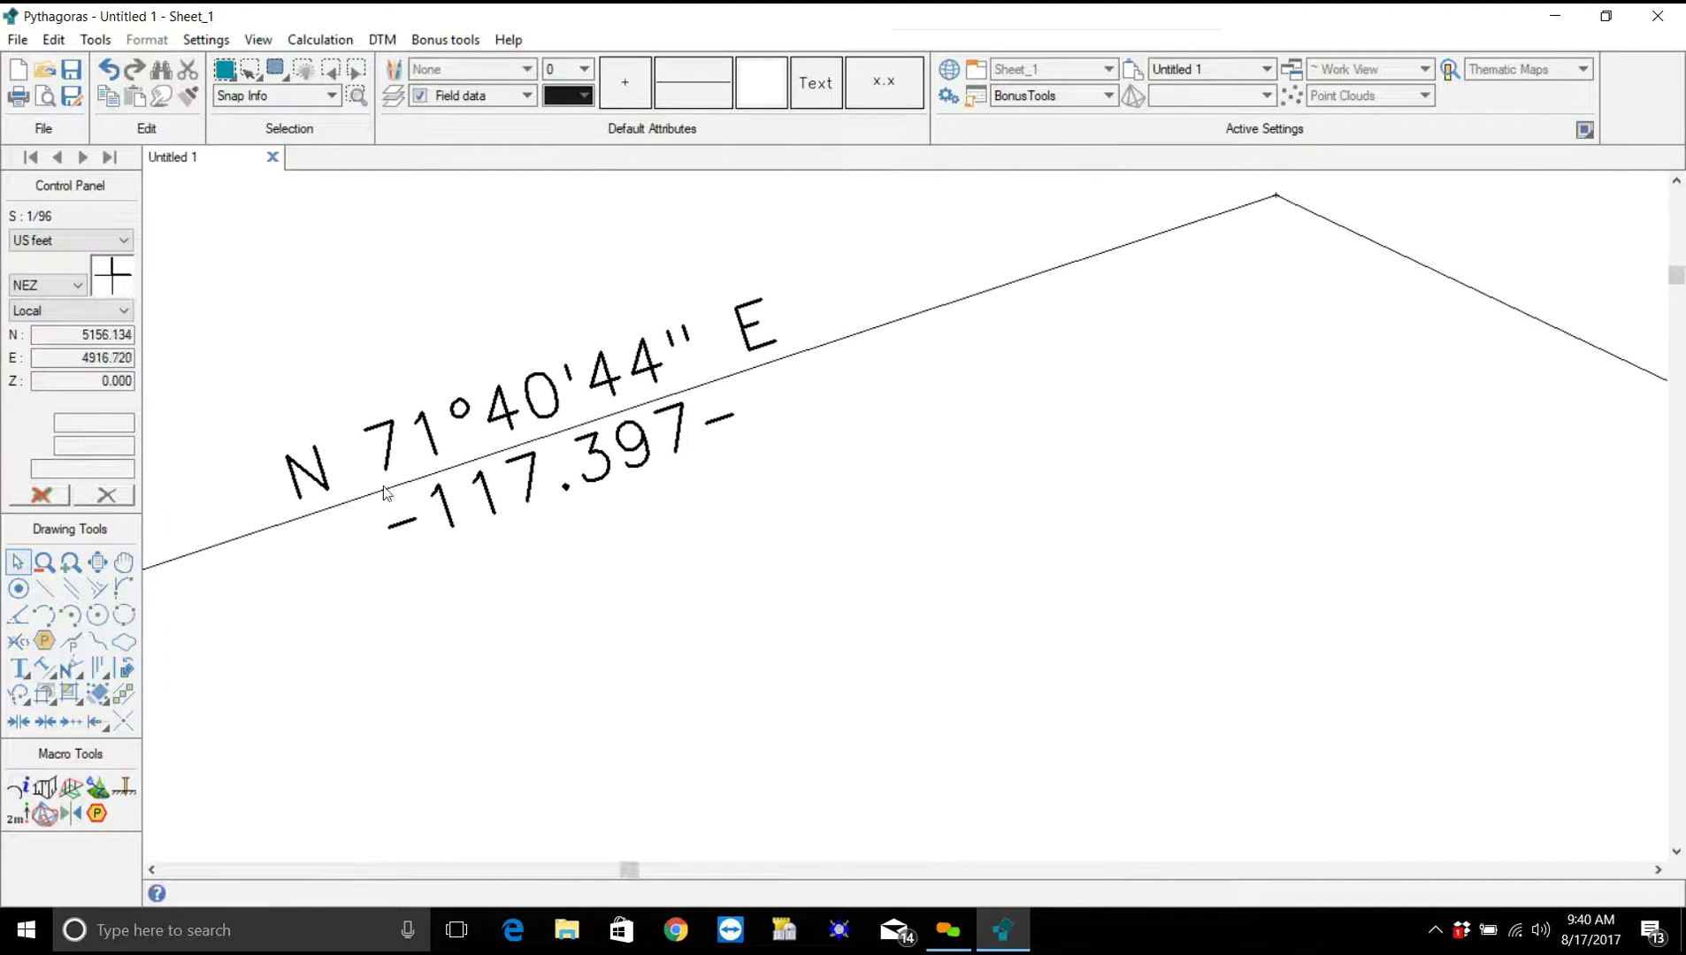
Add bearing annotations to the line between points 4 and 5 and the line between points 5 and 6.
scroll(694, 473, down, 5)
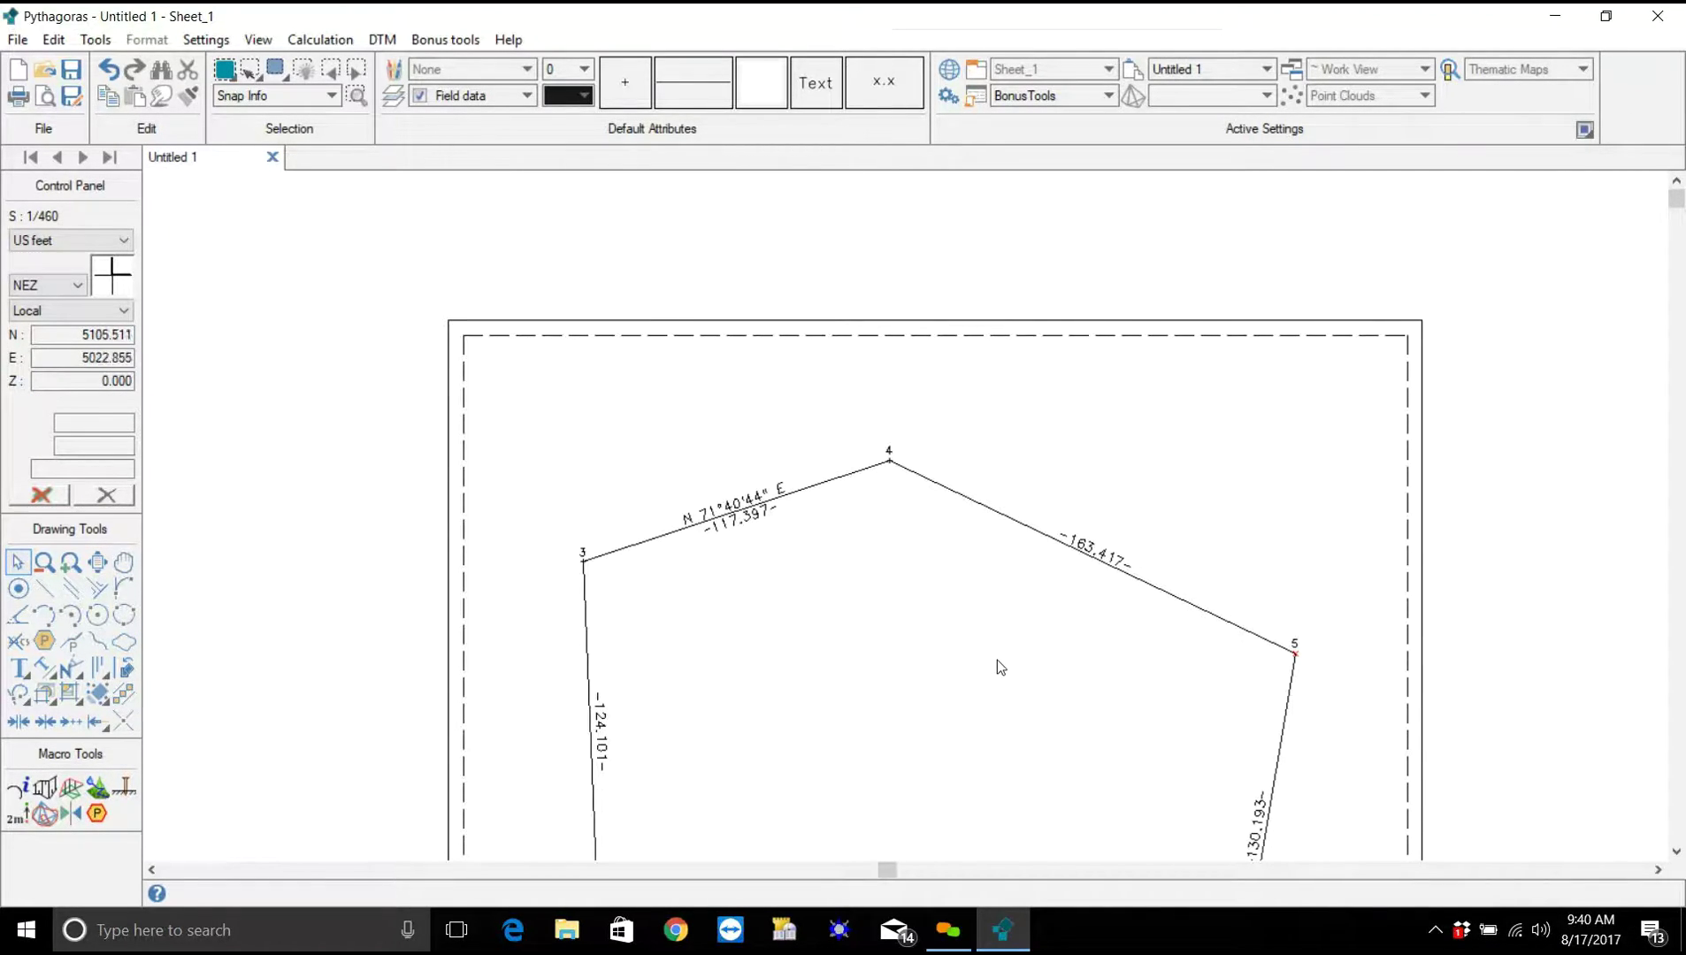
click(211, 43)
click(920, 534)
click(71, 669)
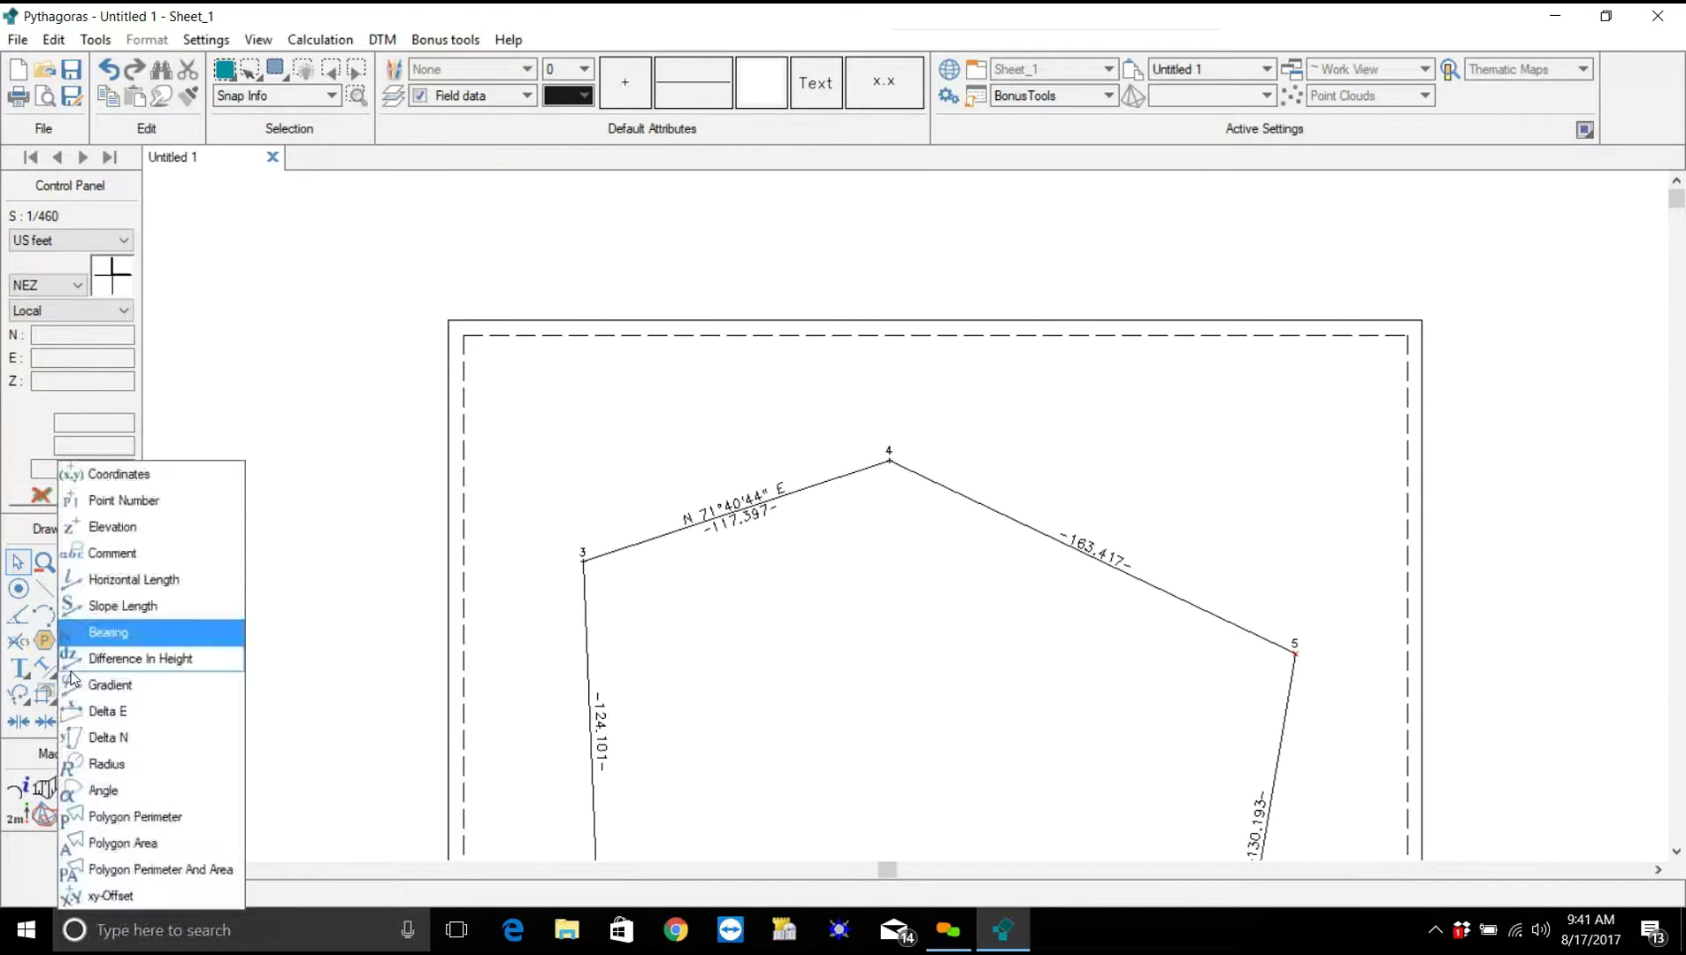
click(102, 633)
click(1125, 573)
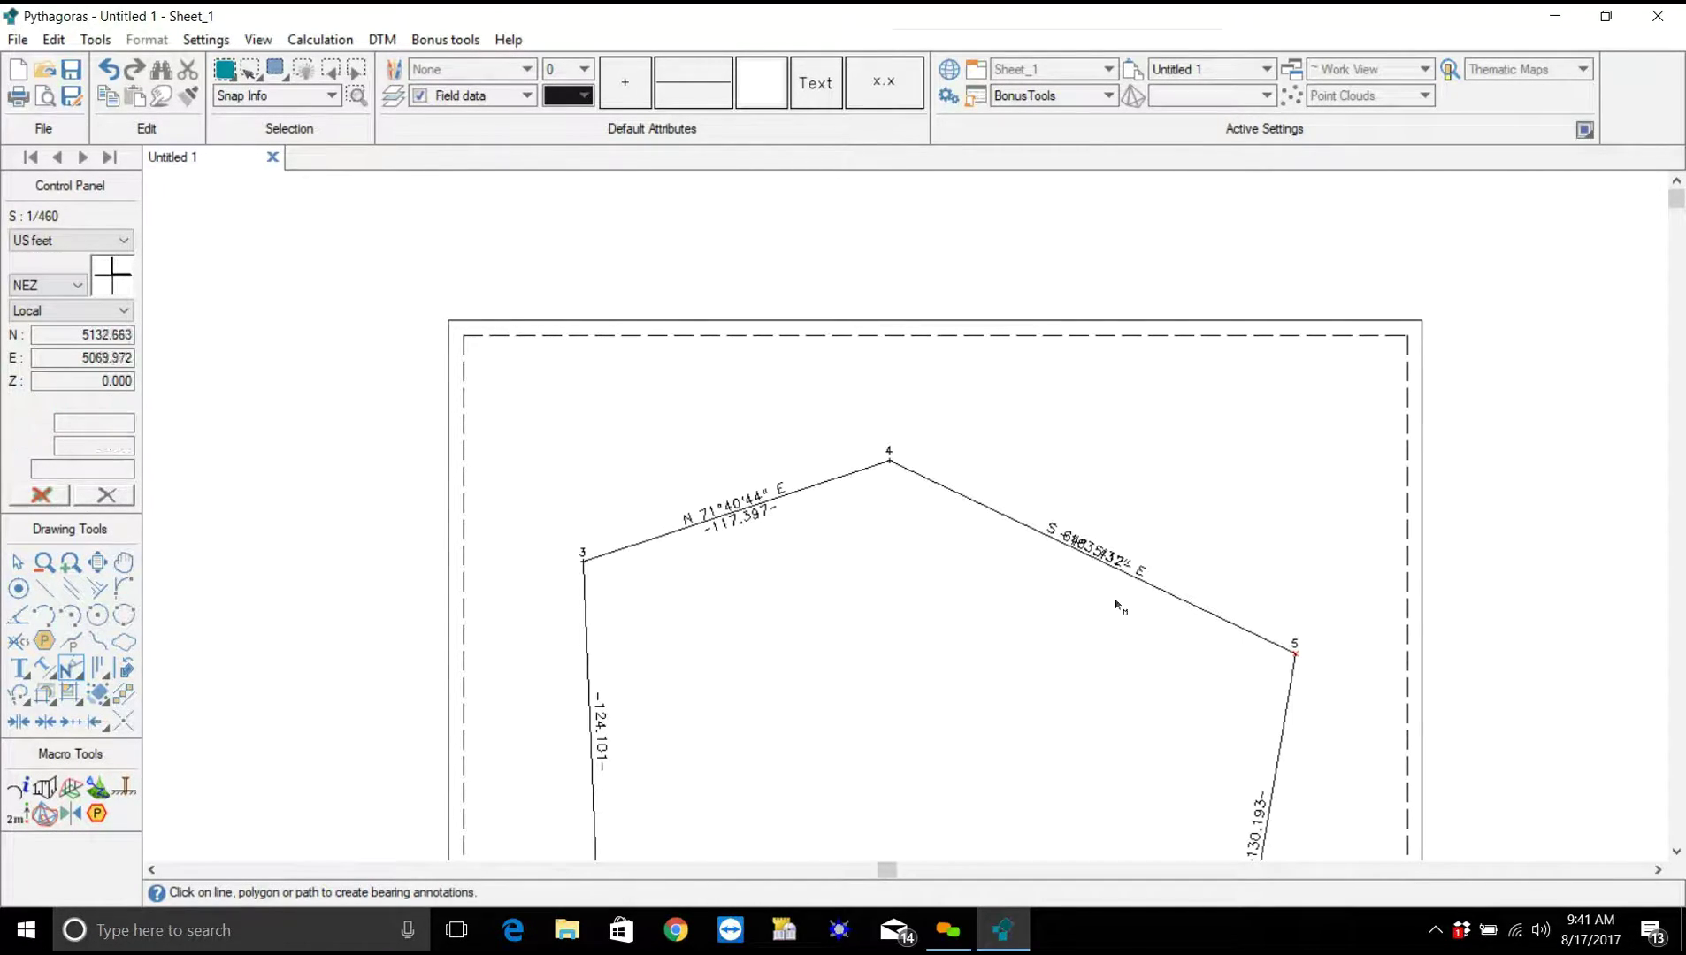
scroll(1096, 621, down, 2)
scroll(1198, 823, up, 4)
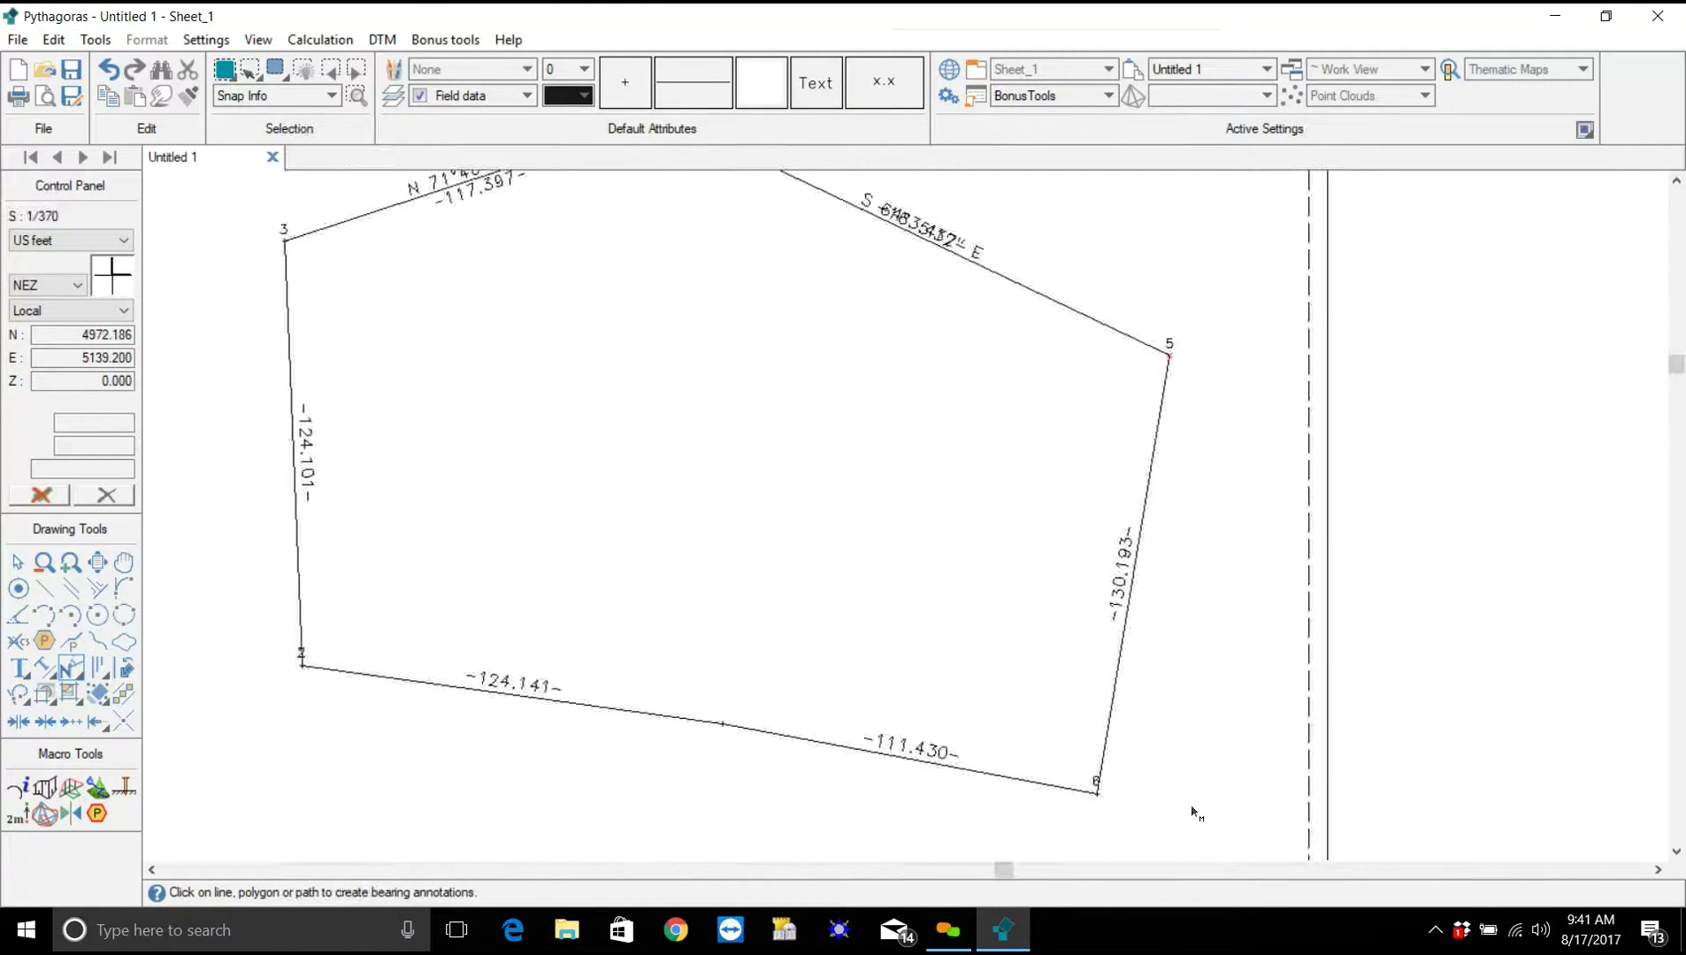
click(1087, 567)
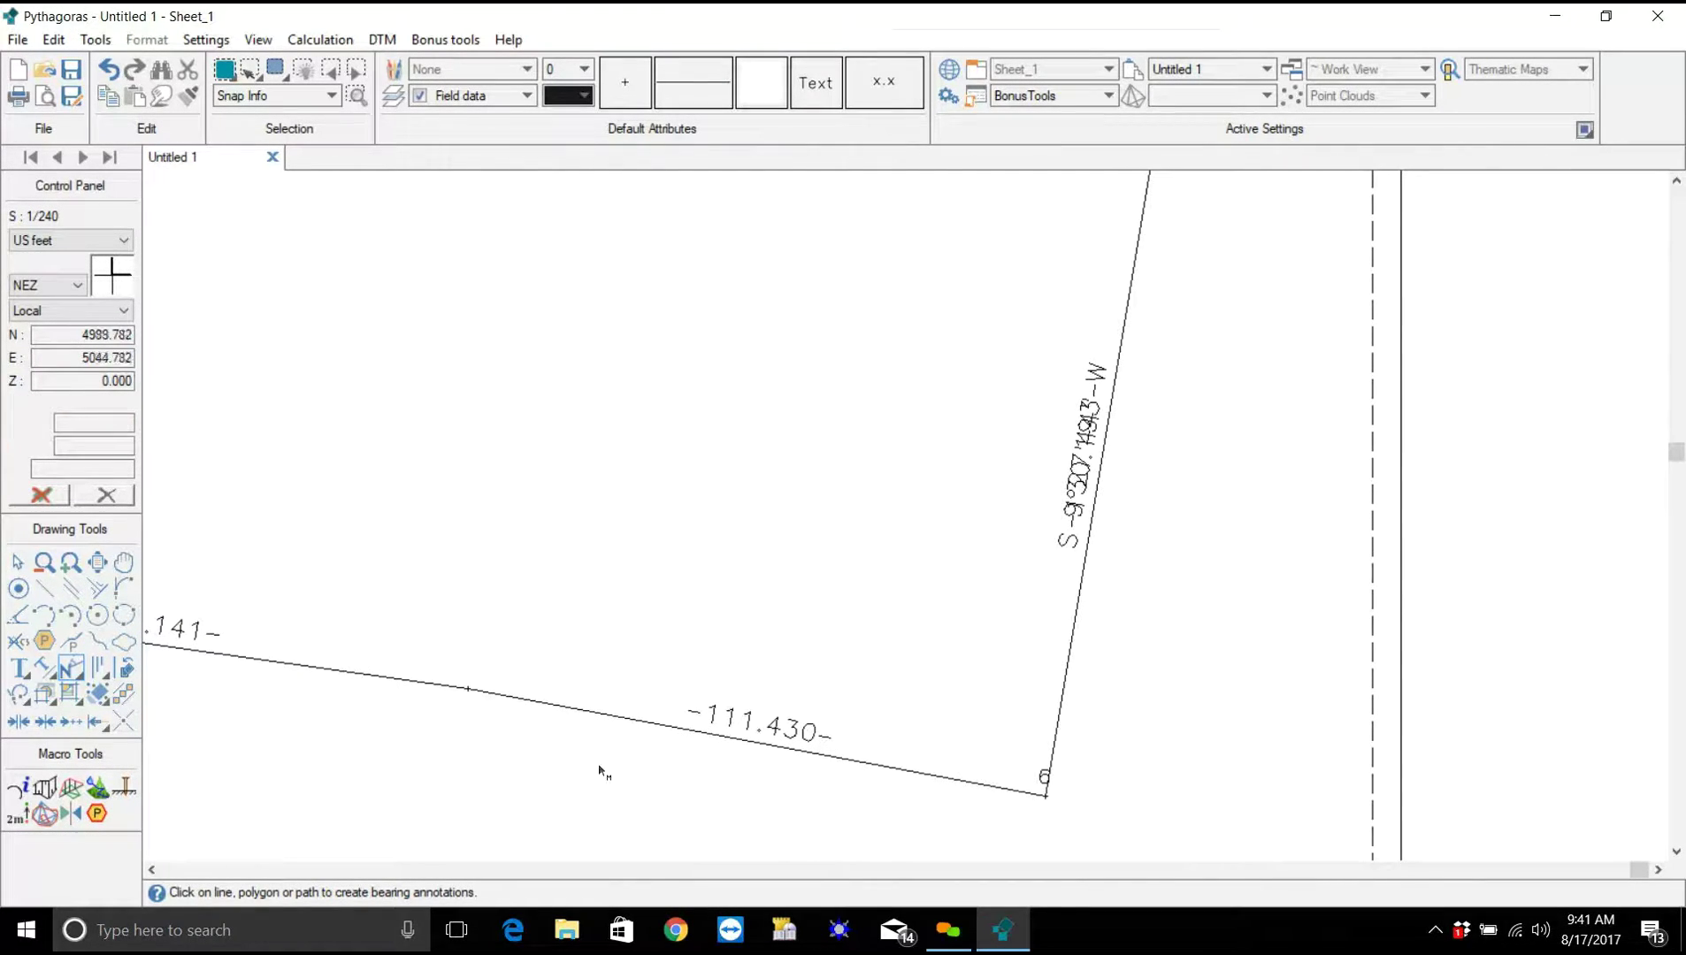
Add bearing annotations to the two lower lines between points 6 and 2 and to the line between points 2 and 3.
click(516, 699)
click(385, 679)
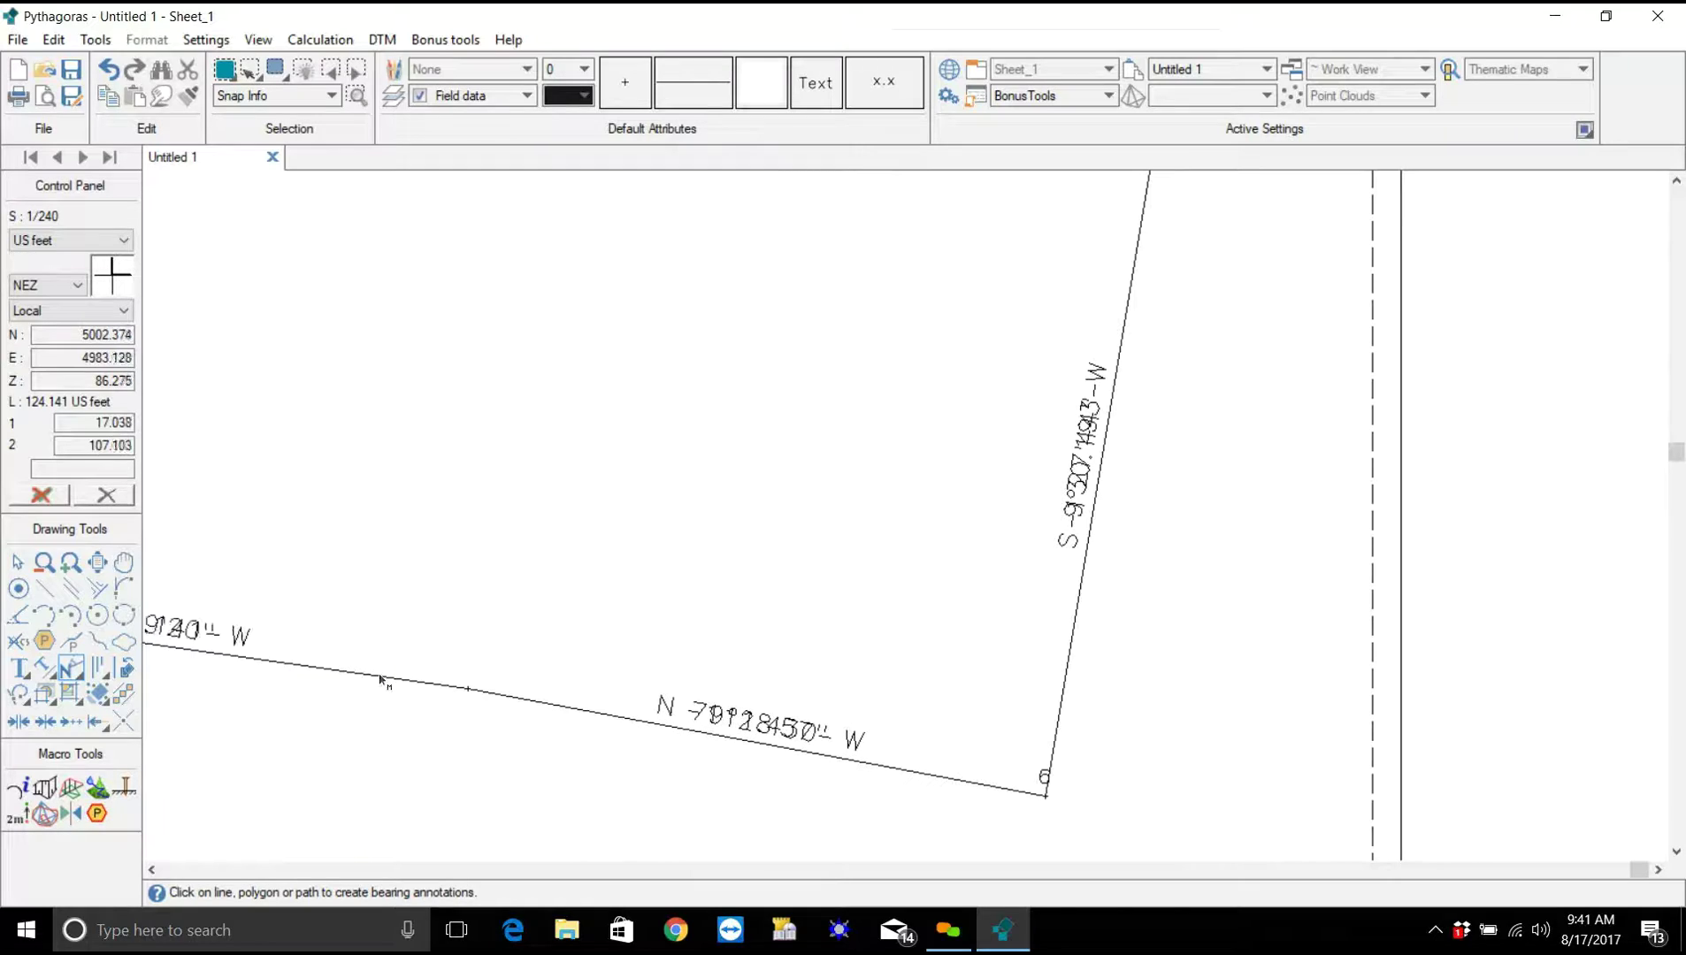
scroll(409, 553, down, 1)
scroll(409, 553, down, 4)
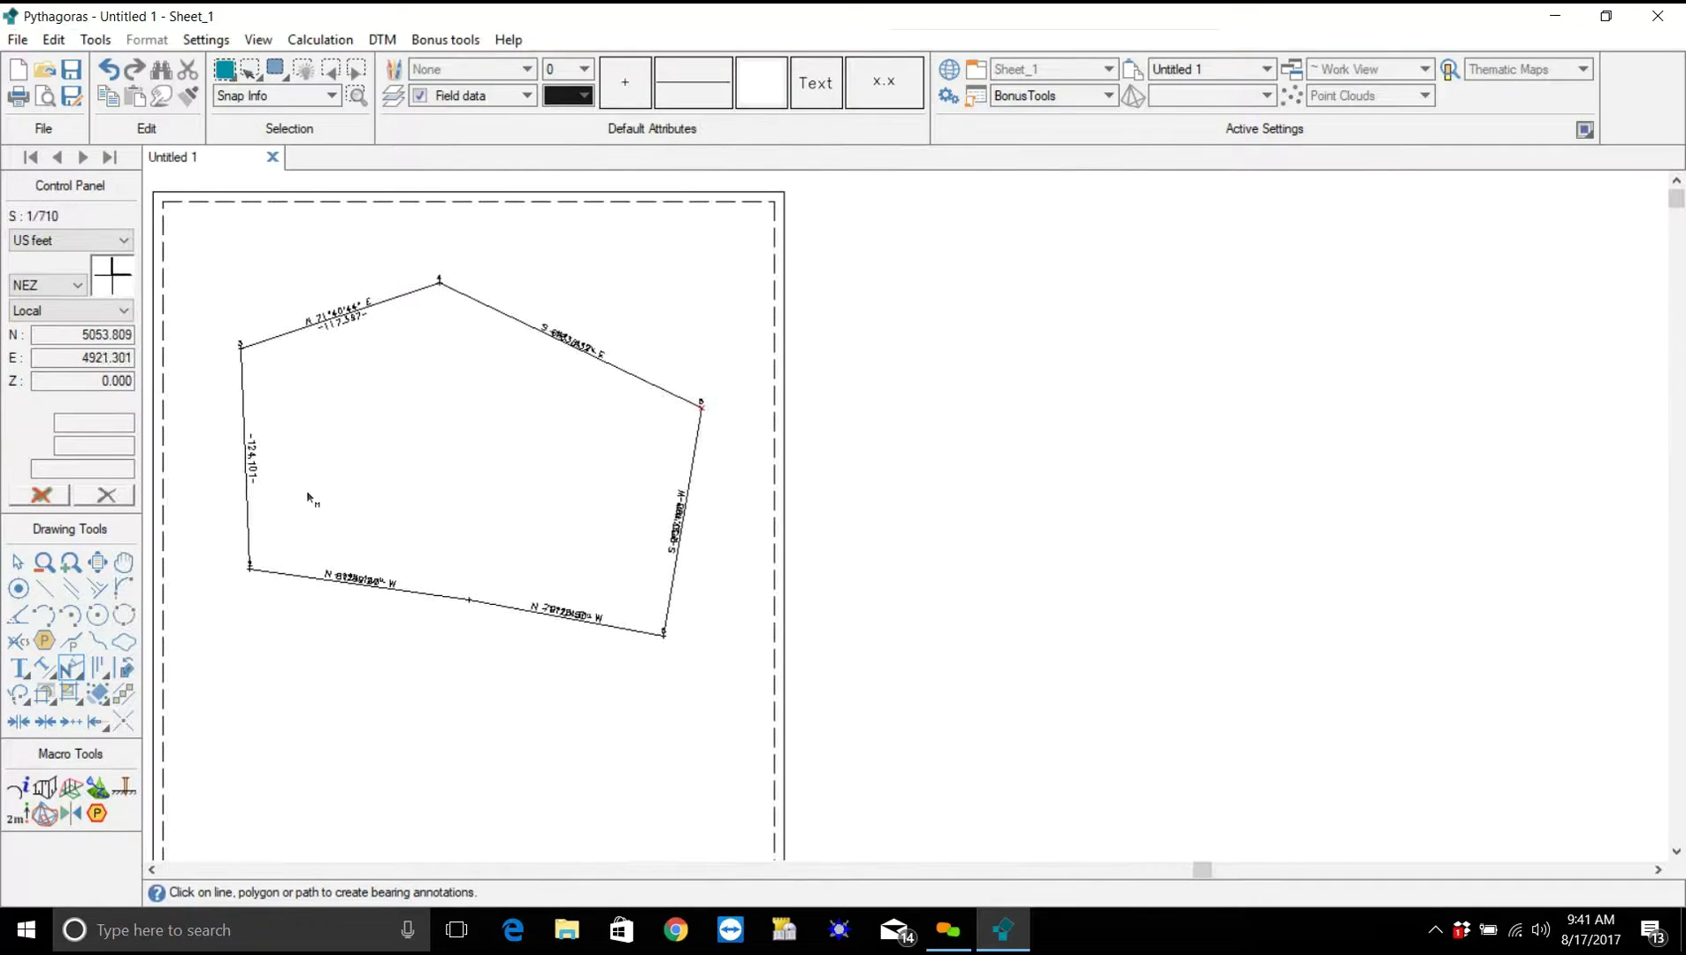
click(245, 430)
Move the length annotations of the two lower lines between points 2 and 6 below their lines, clear of the bearings.
click(18, 563)
scroll(362, 590, down, 4)
scroll(369, 593, up, 9)
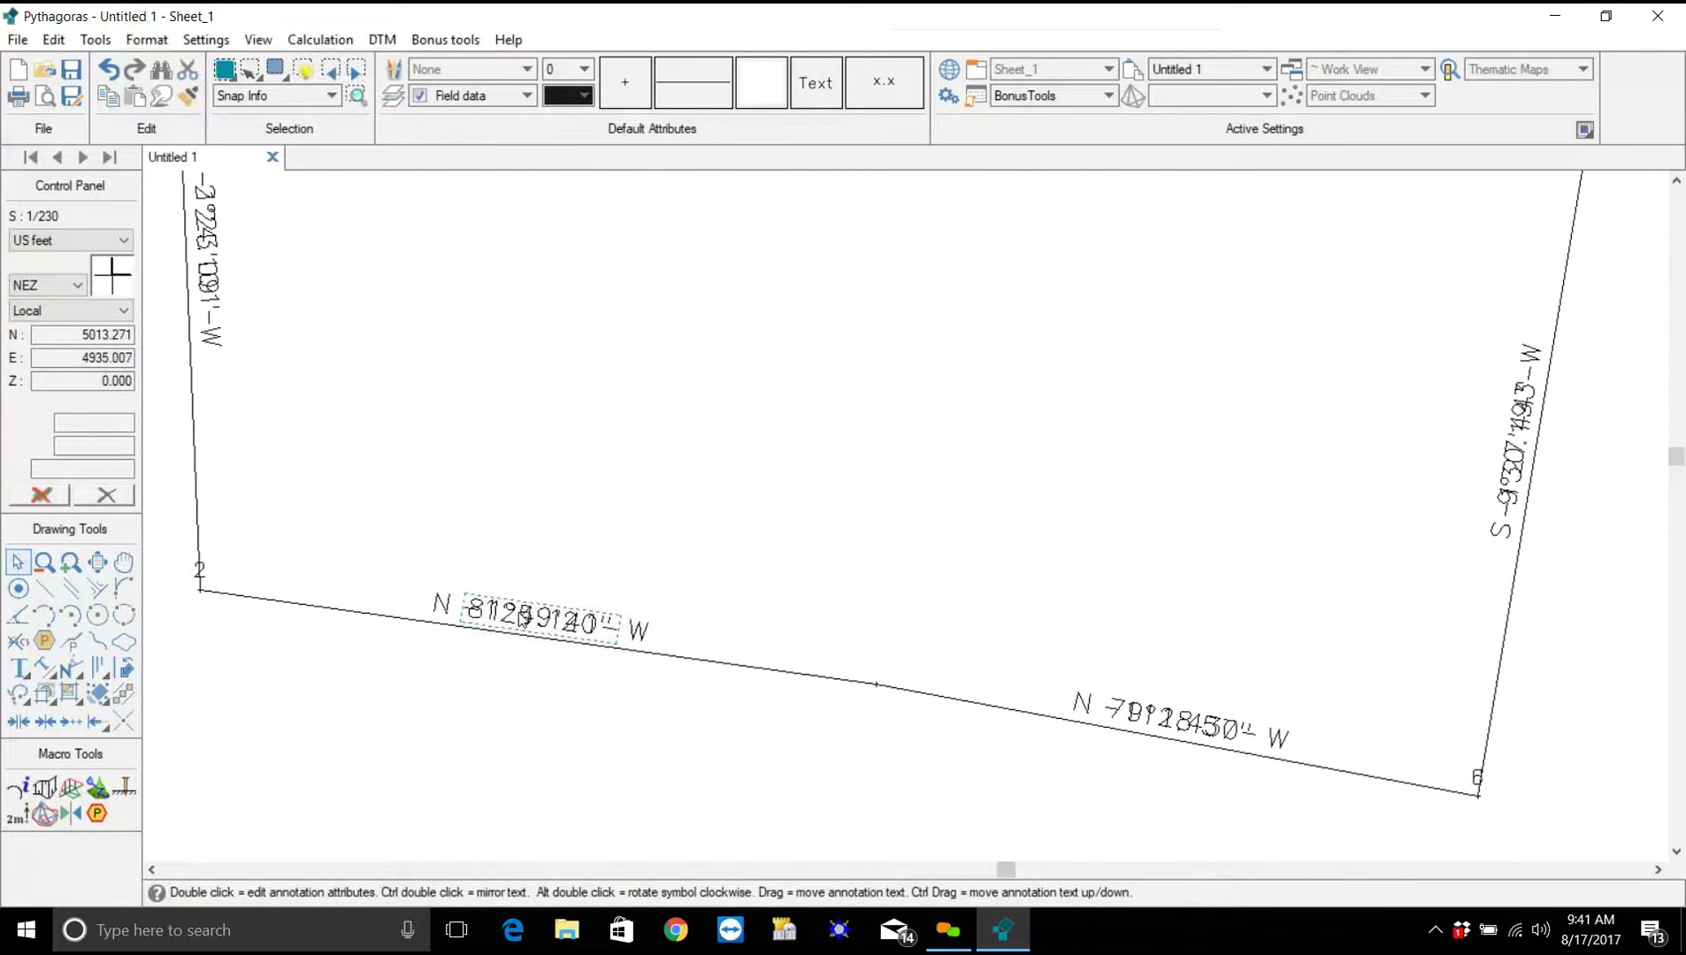
drag(521, 618, 515, 657)
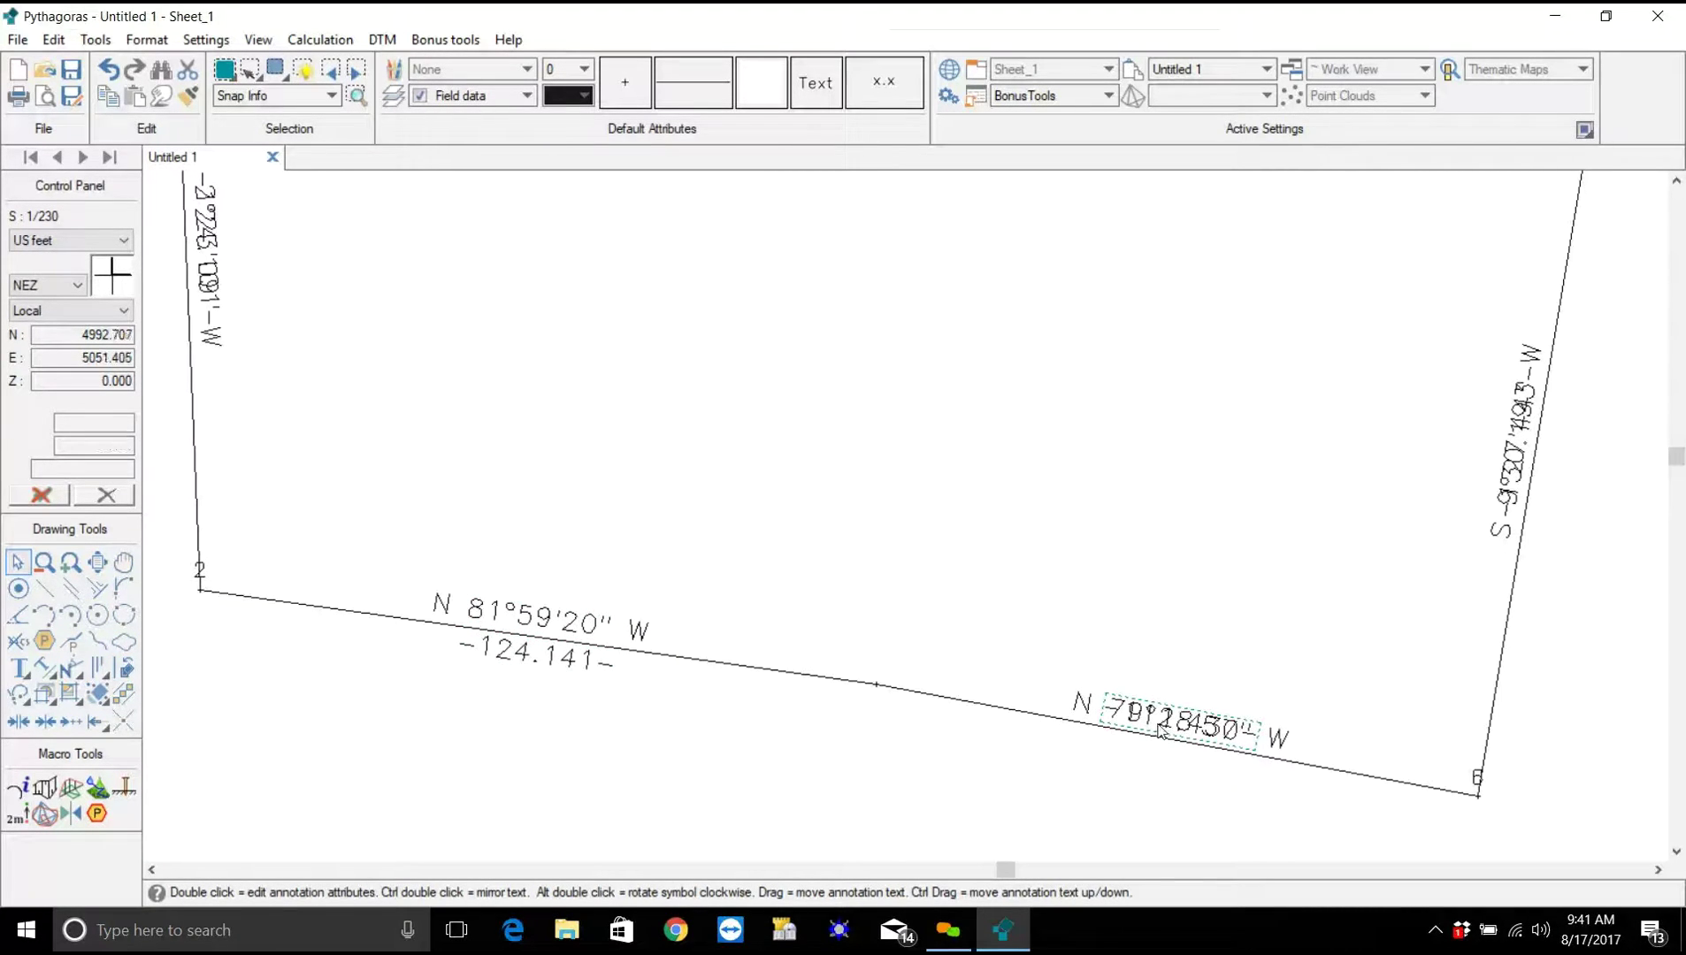
drag(1162, 727, 1153, 763)
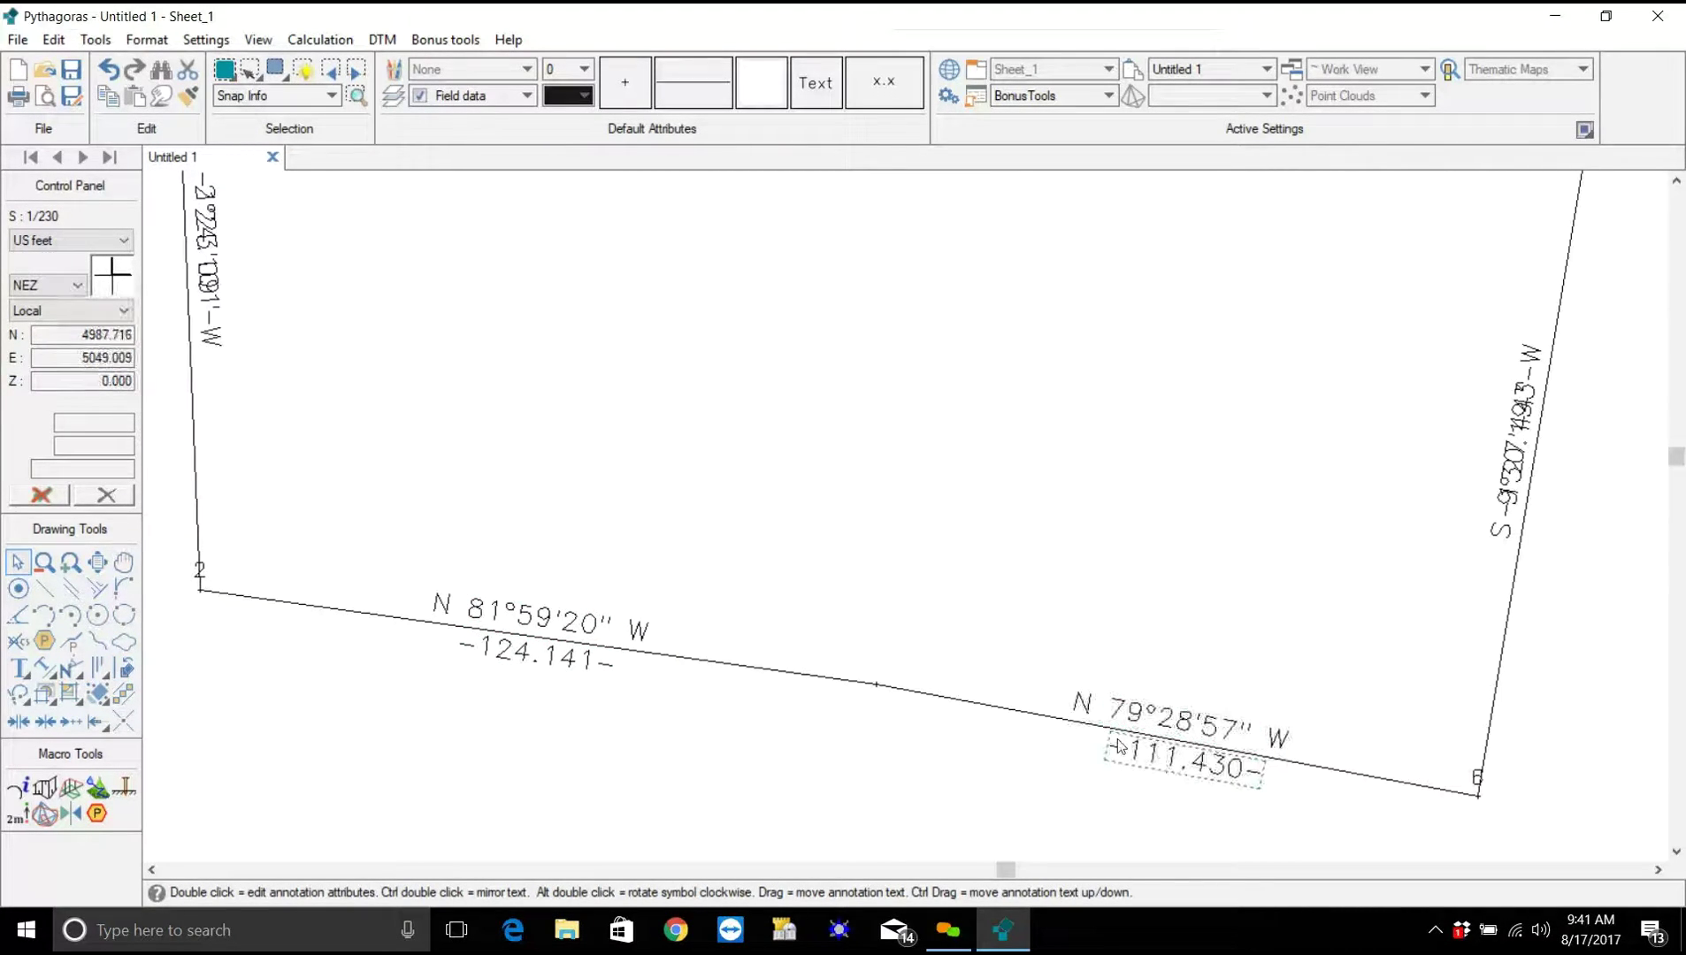
Move the length annotation of the line between points 2 and 3 to the outer side of the figure.
scroll(792, 550, down, 1)
scroll(792, 551, down, 2)
scroll(513, 416, up, 4)
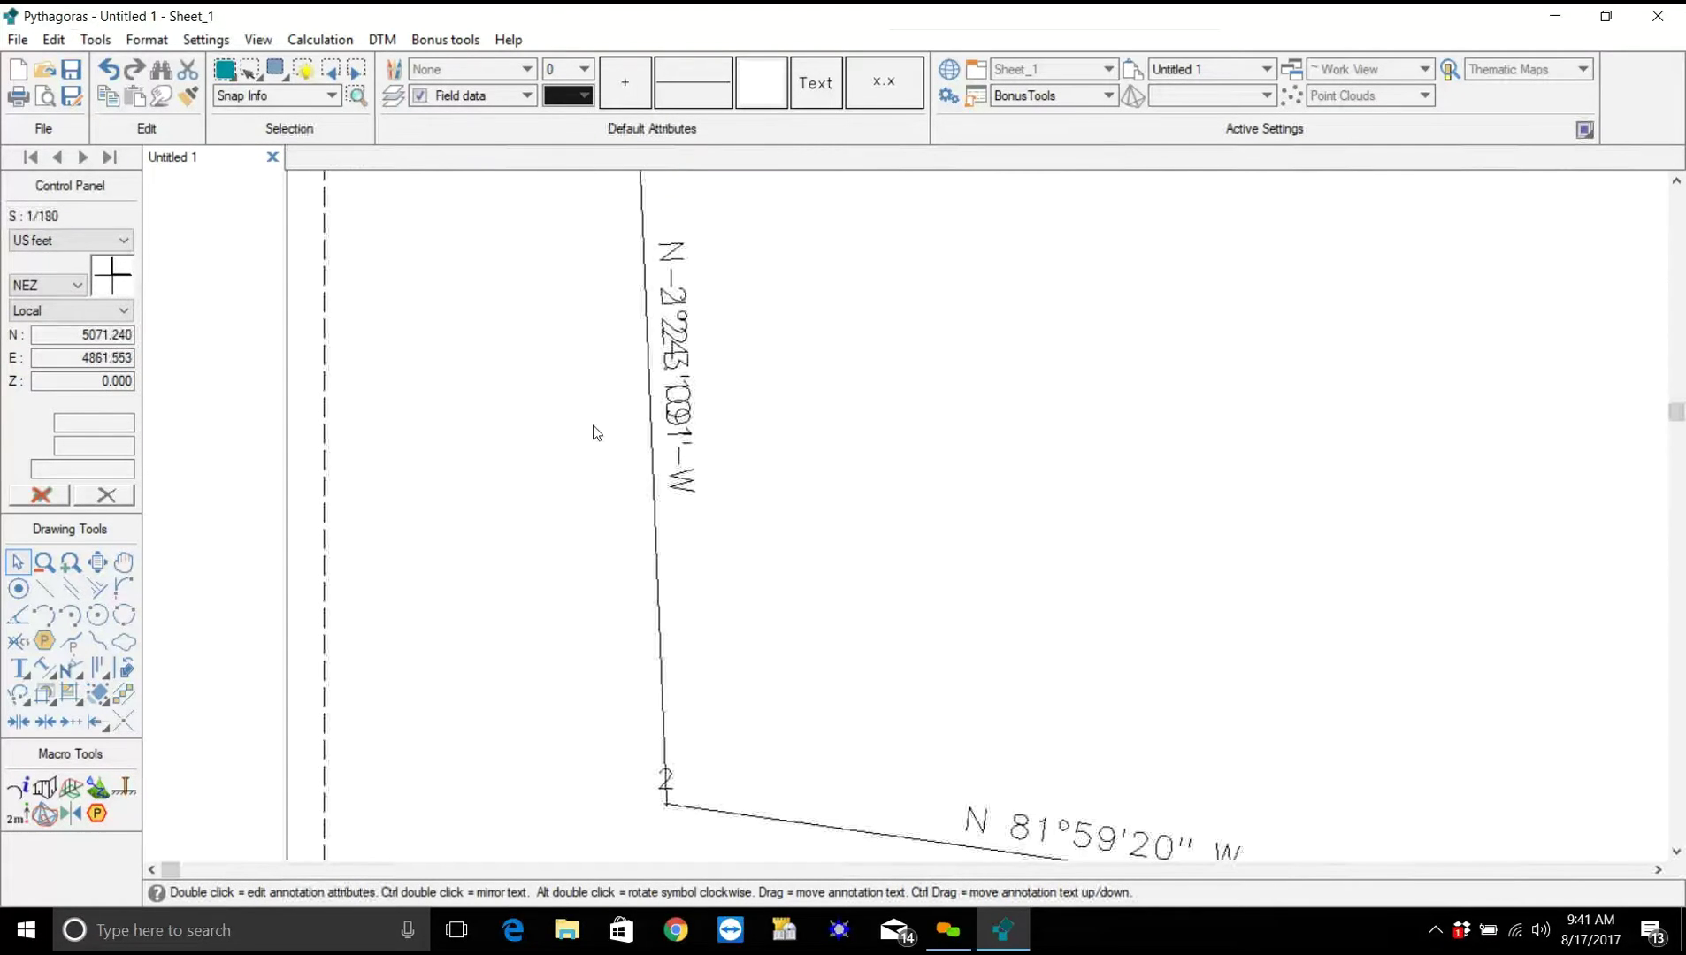
drag(681, 381, 656, 377)
drag(633, 383, 637, 383)
Move the length annotation of line 5–6 outside the figure and that of line 4–5 below its line, clear of the bearings.
scroll(936, 432, down, 3)
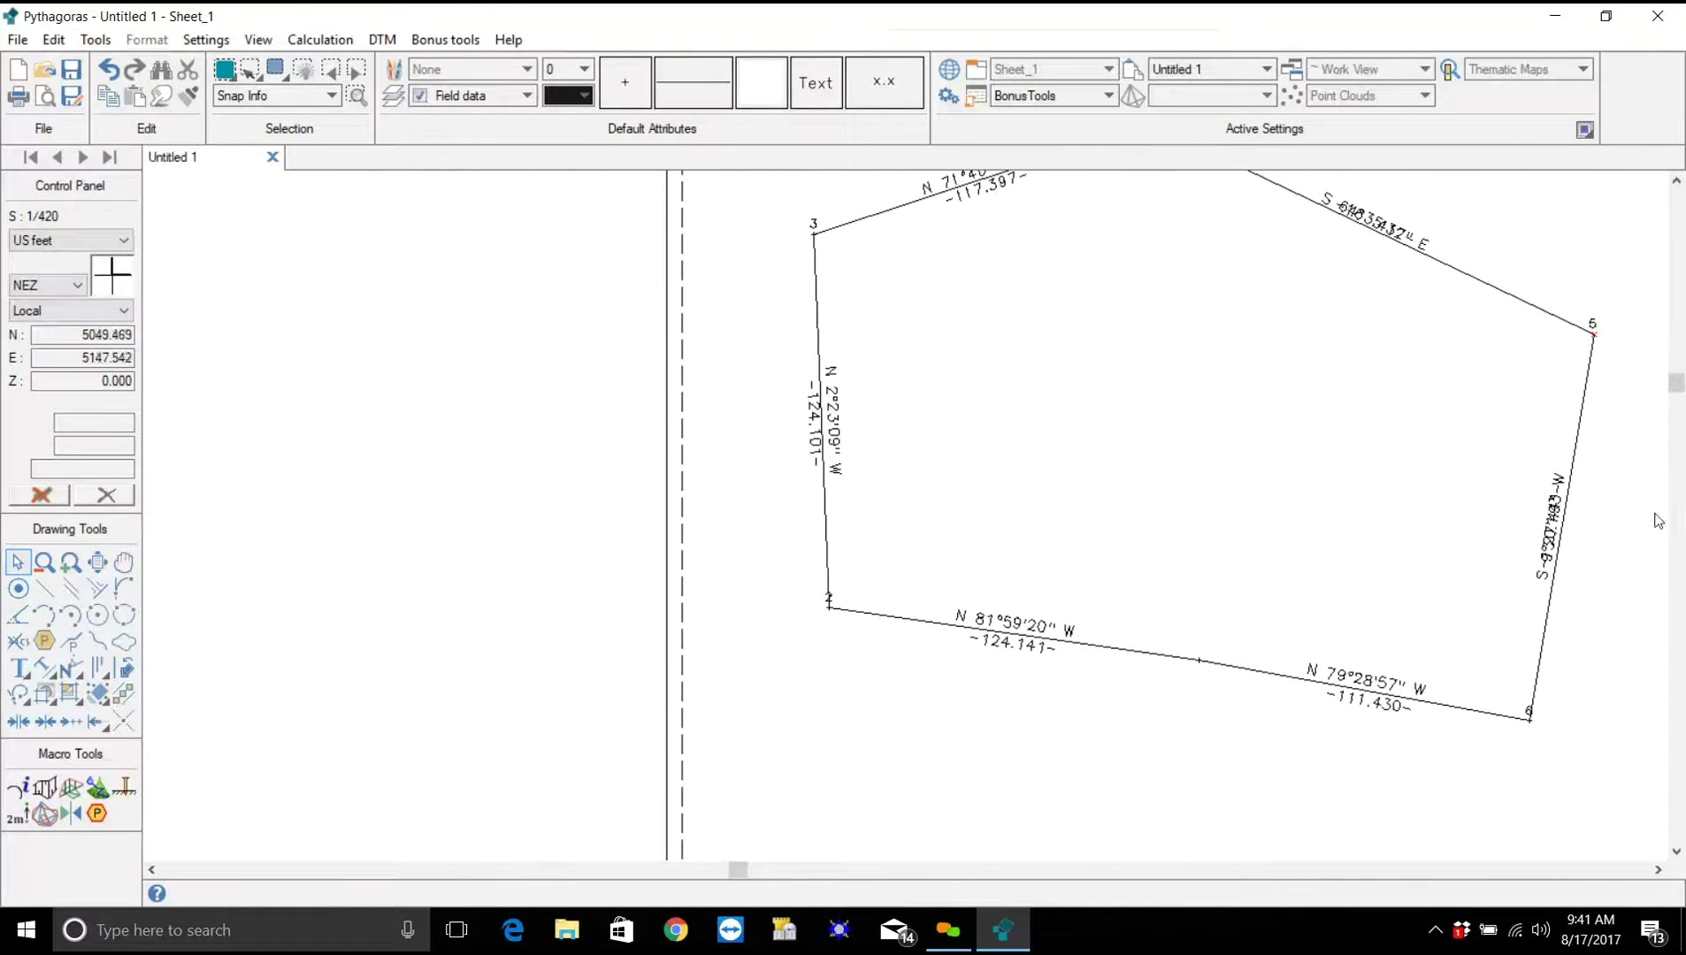
drag(1550, 528, 1580, 530)
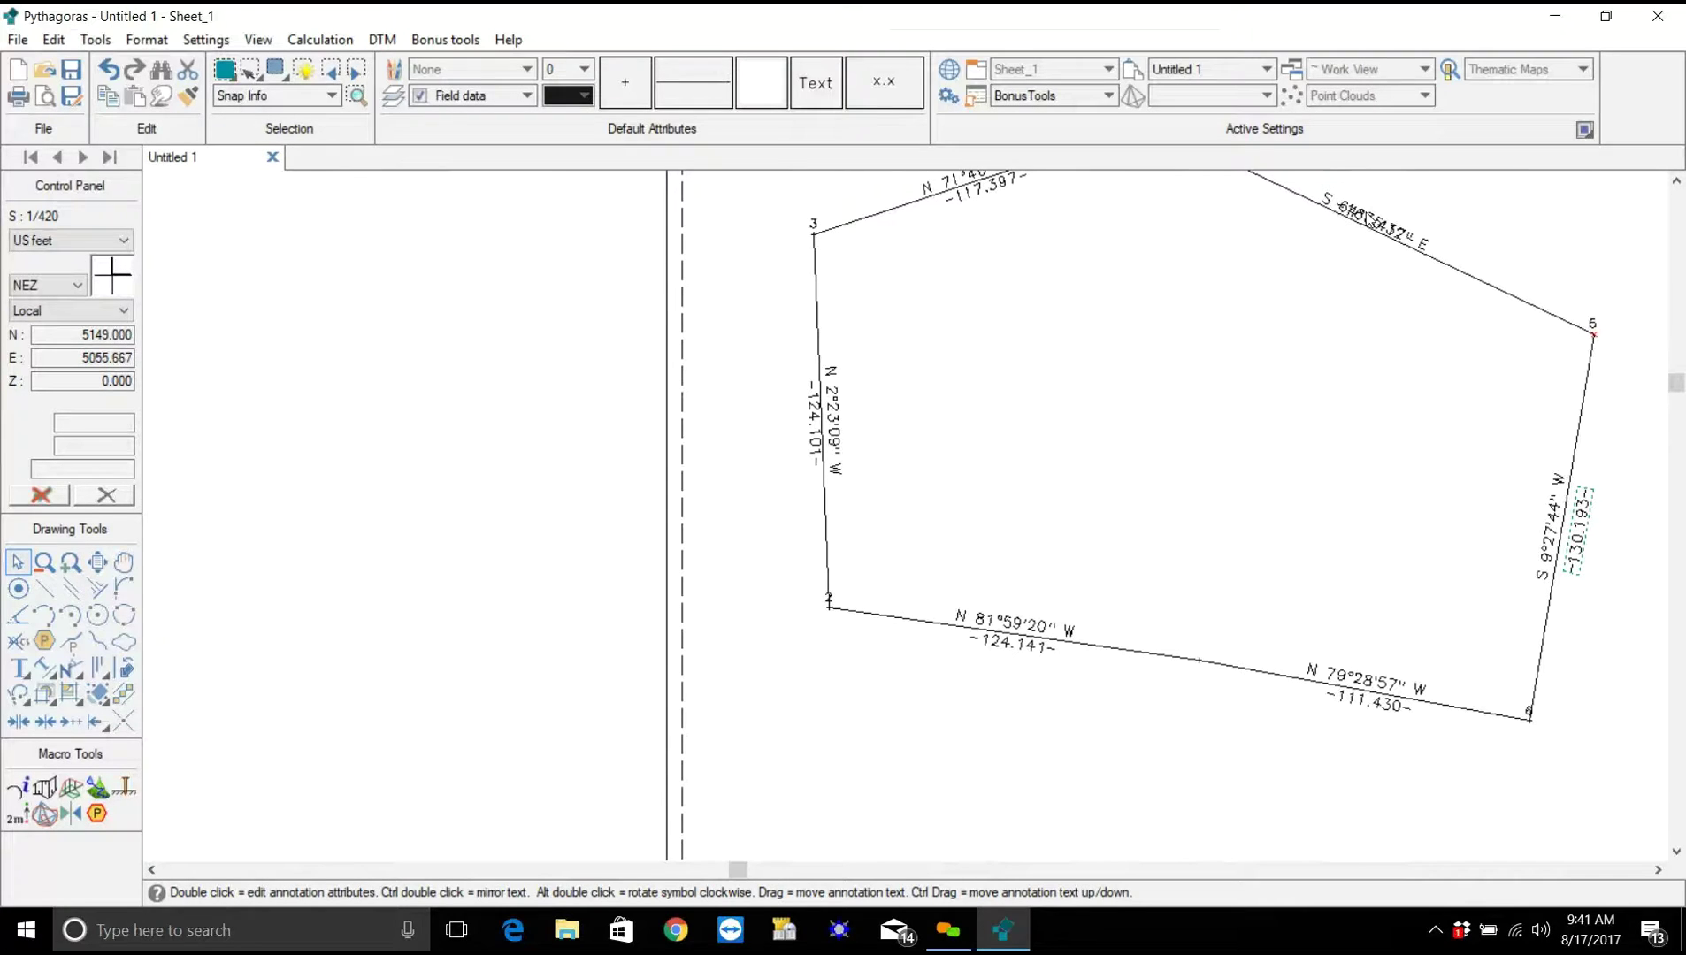
drag(1364, 221, 1356, 244)
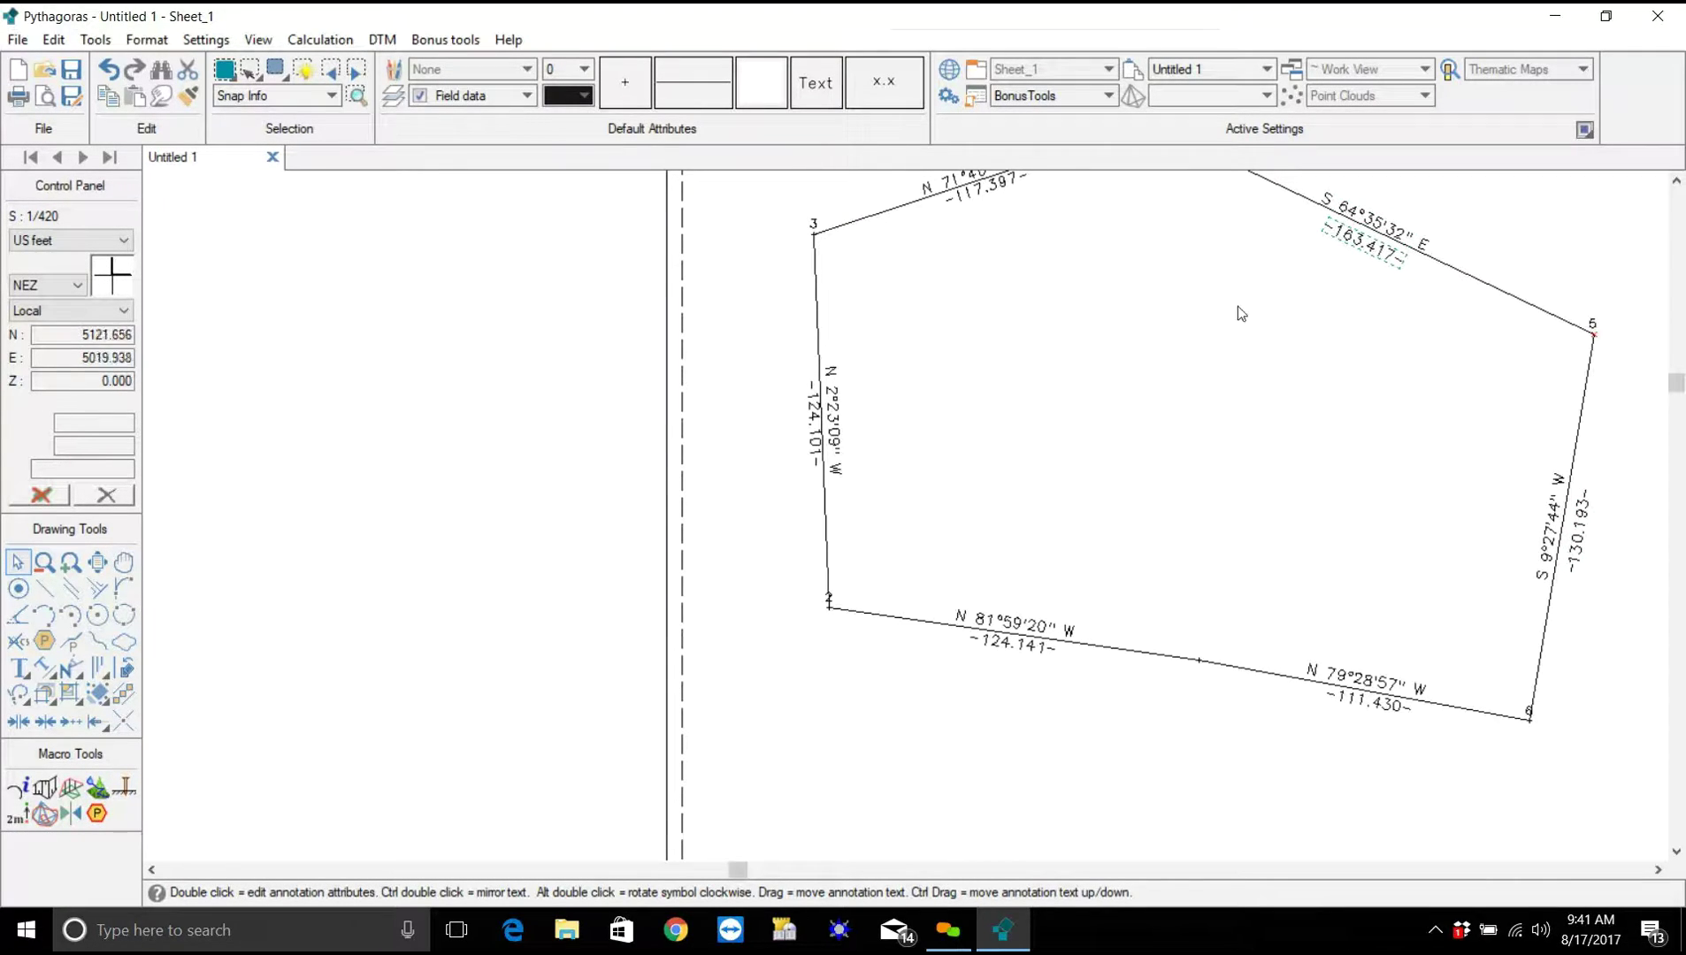
Add coordinates annotations to points 3 and 4.
scroll(1259, 295, down, 3)
scroll(1212, 345, up, 4)
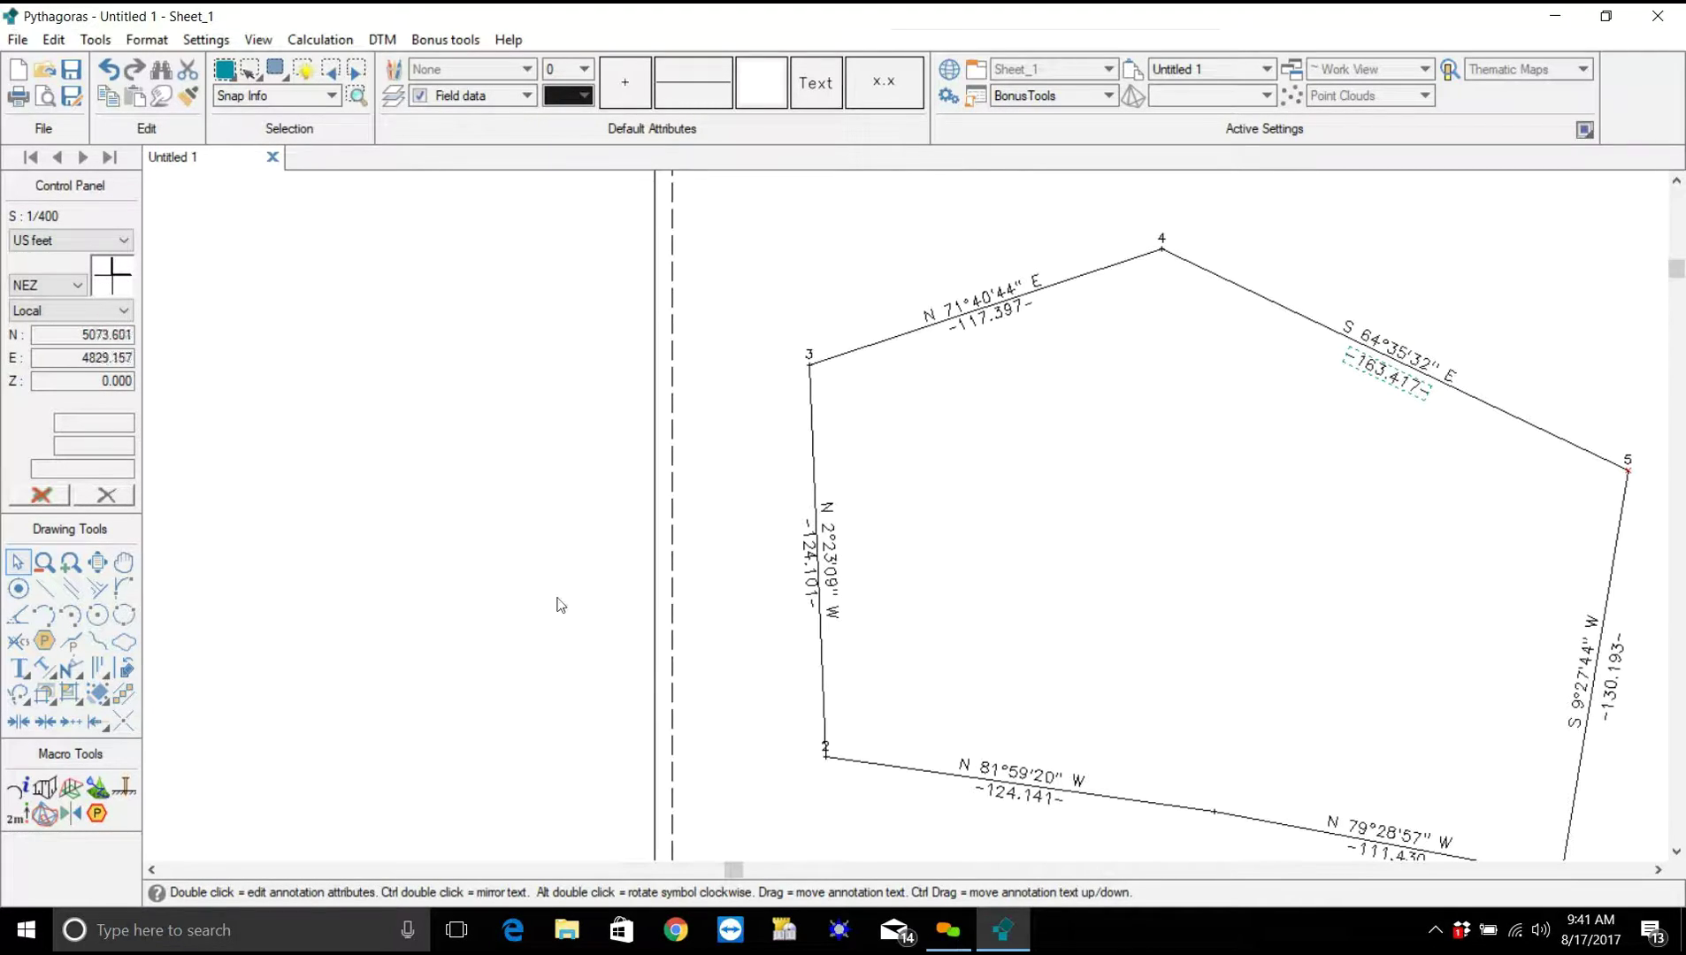
click(74, 674)
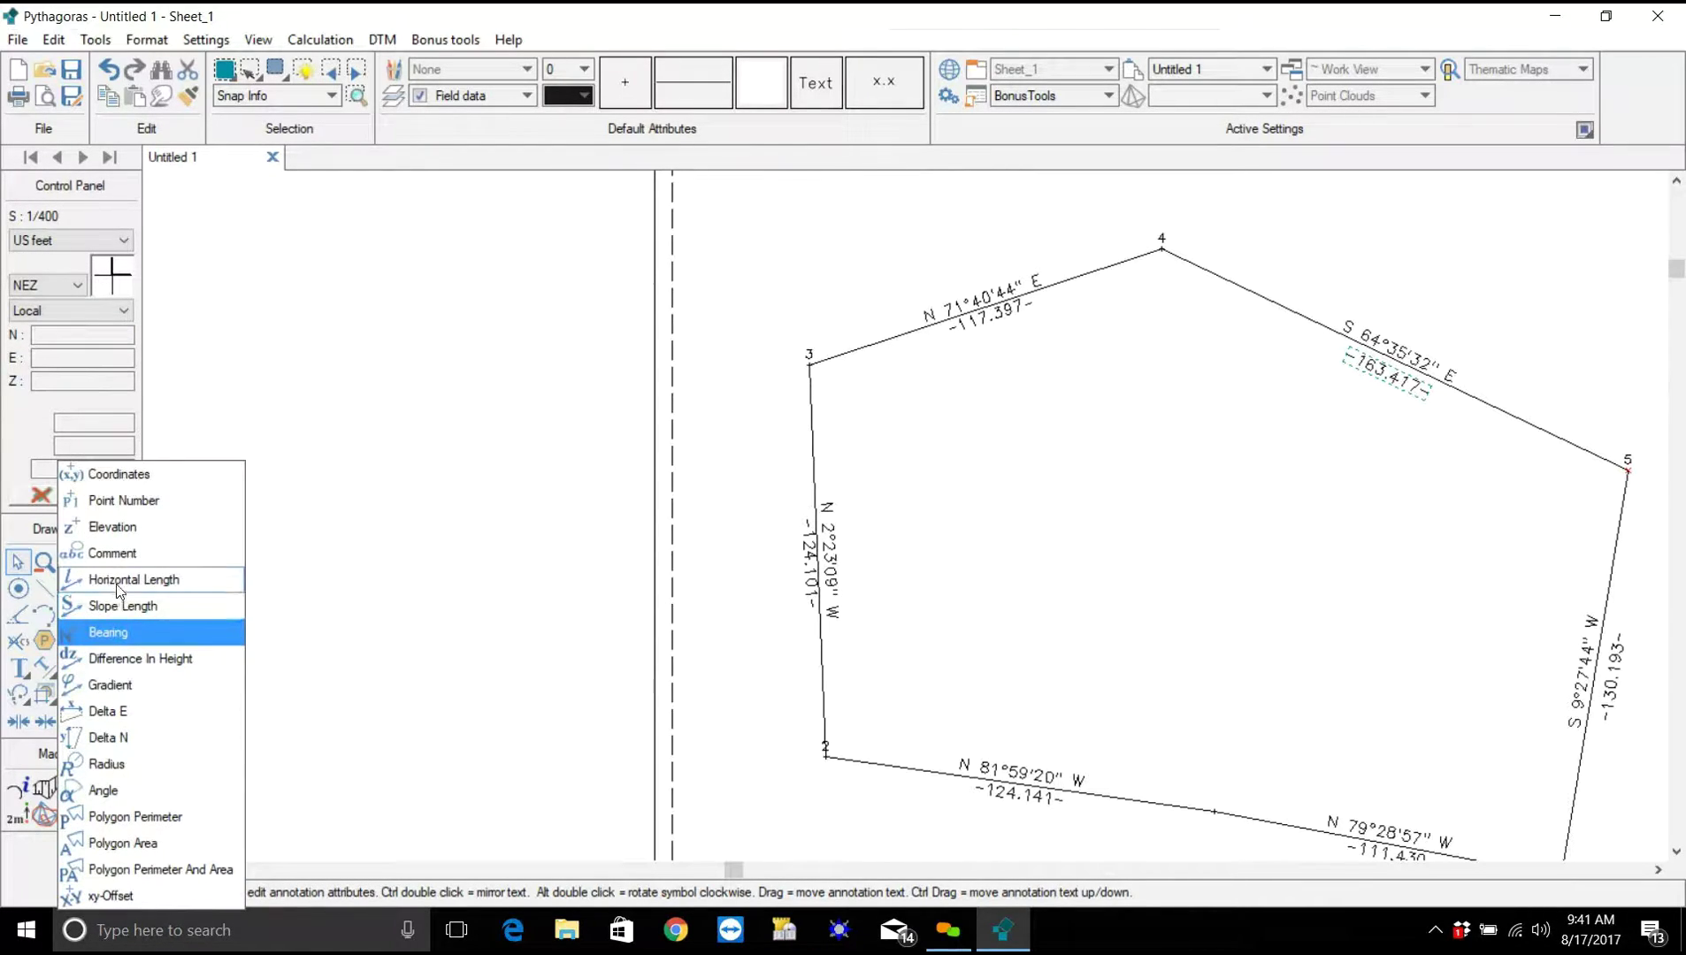
click(124, 475)
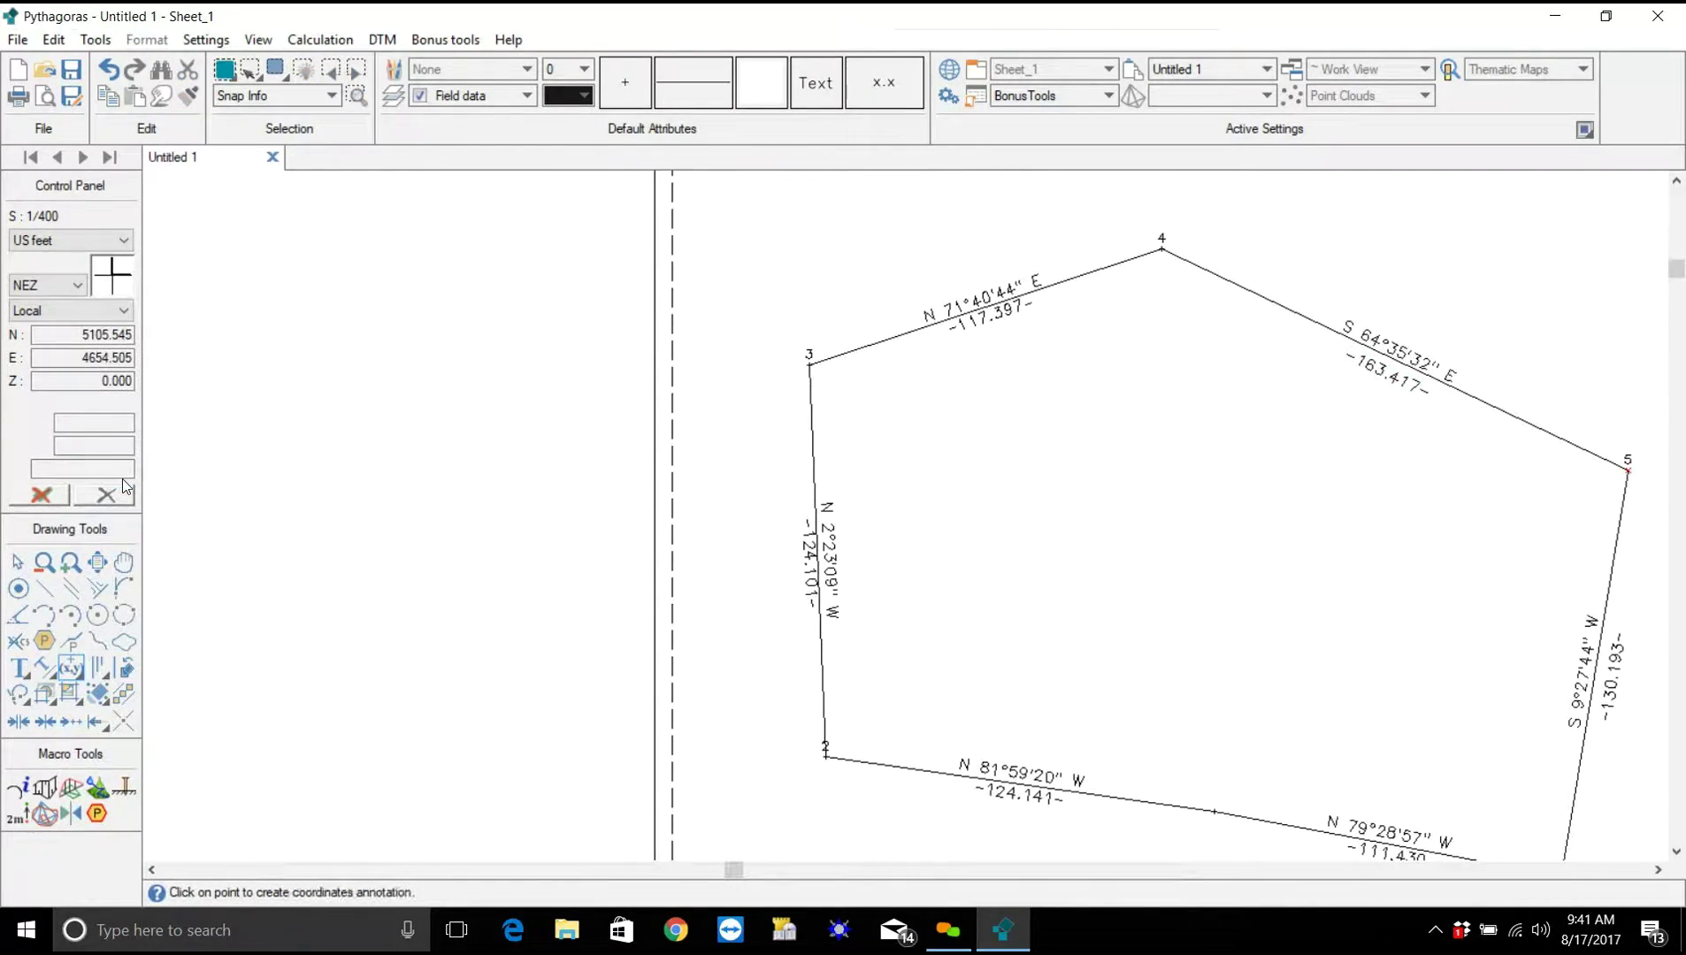
click(809, 365)
click(1161, 251)
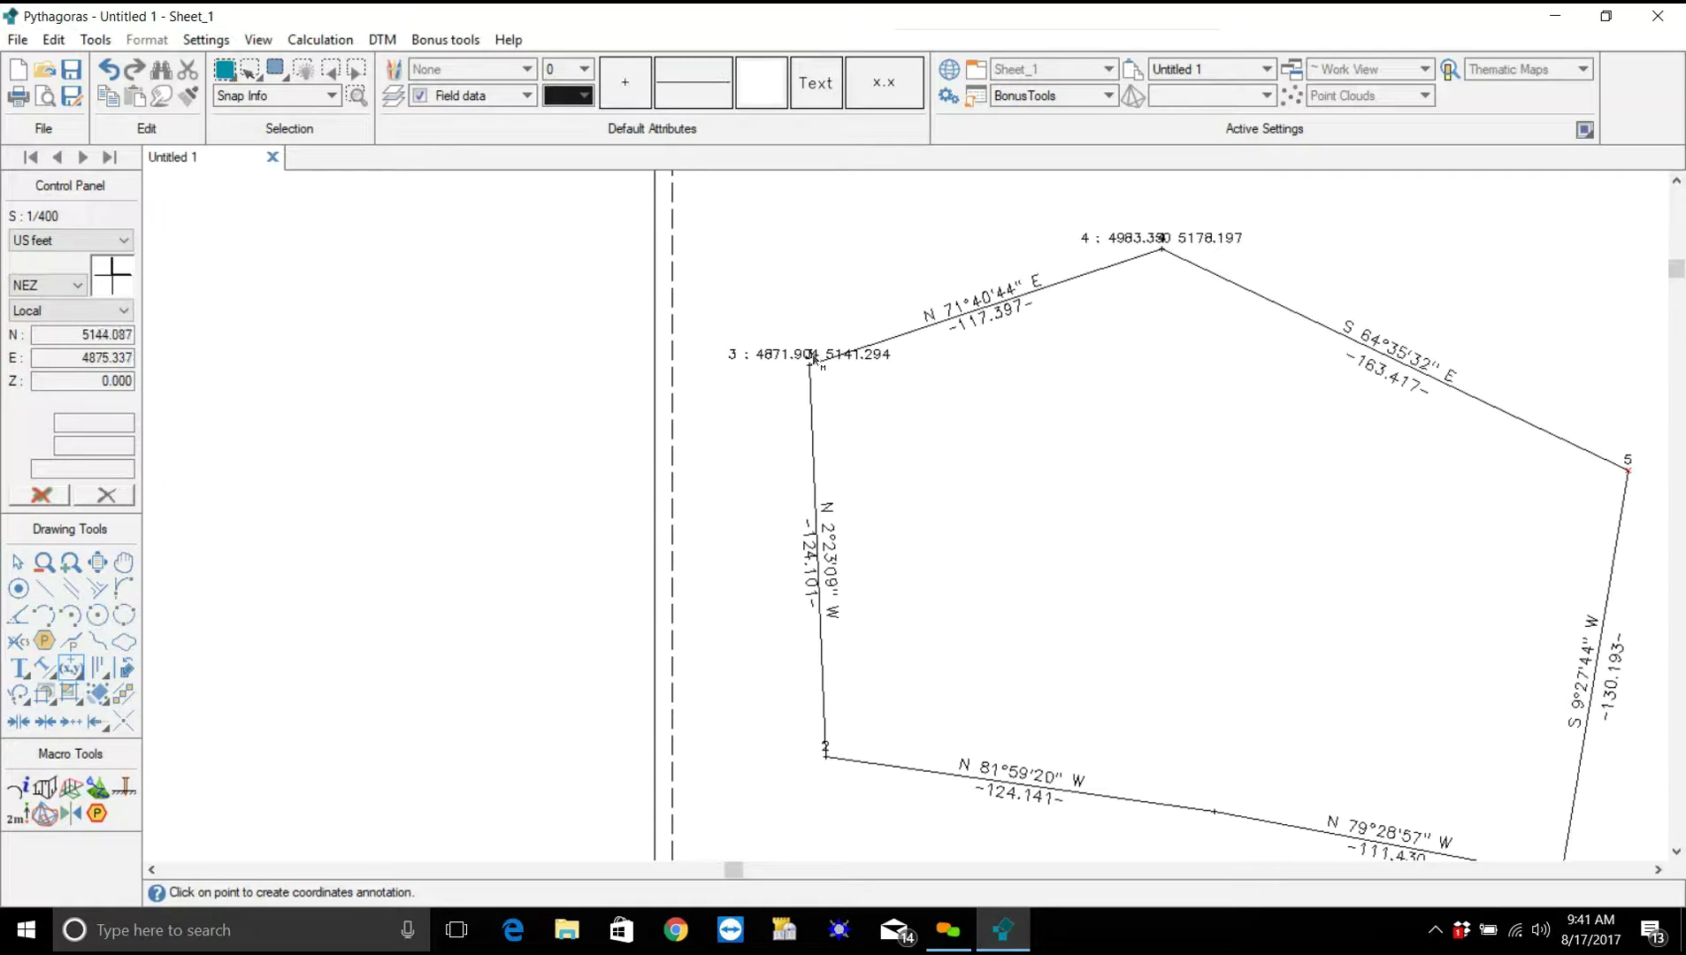
Move the coordinates annotations of points 3 and 4 above their point numbers so the texts do not overlap.
click(20, 566)
click(776, 356)
drag(776, 357, 763, 334)
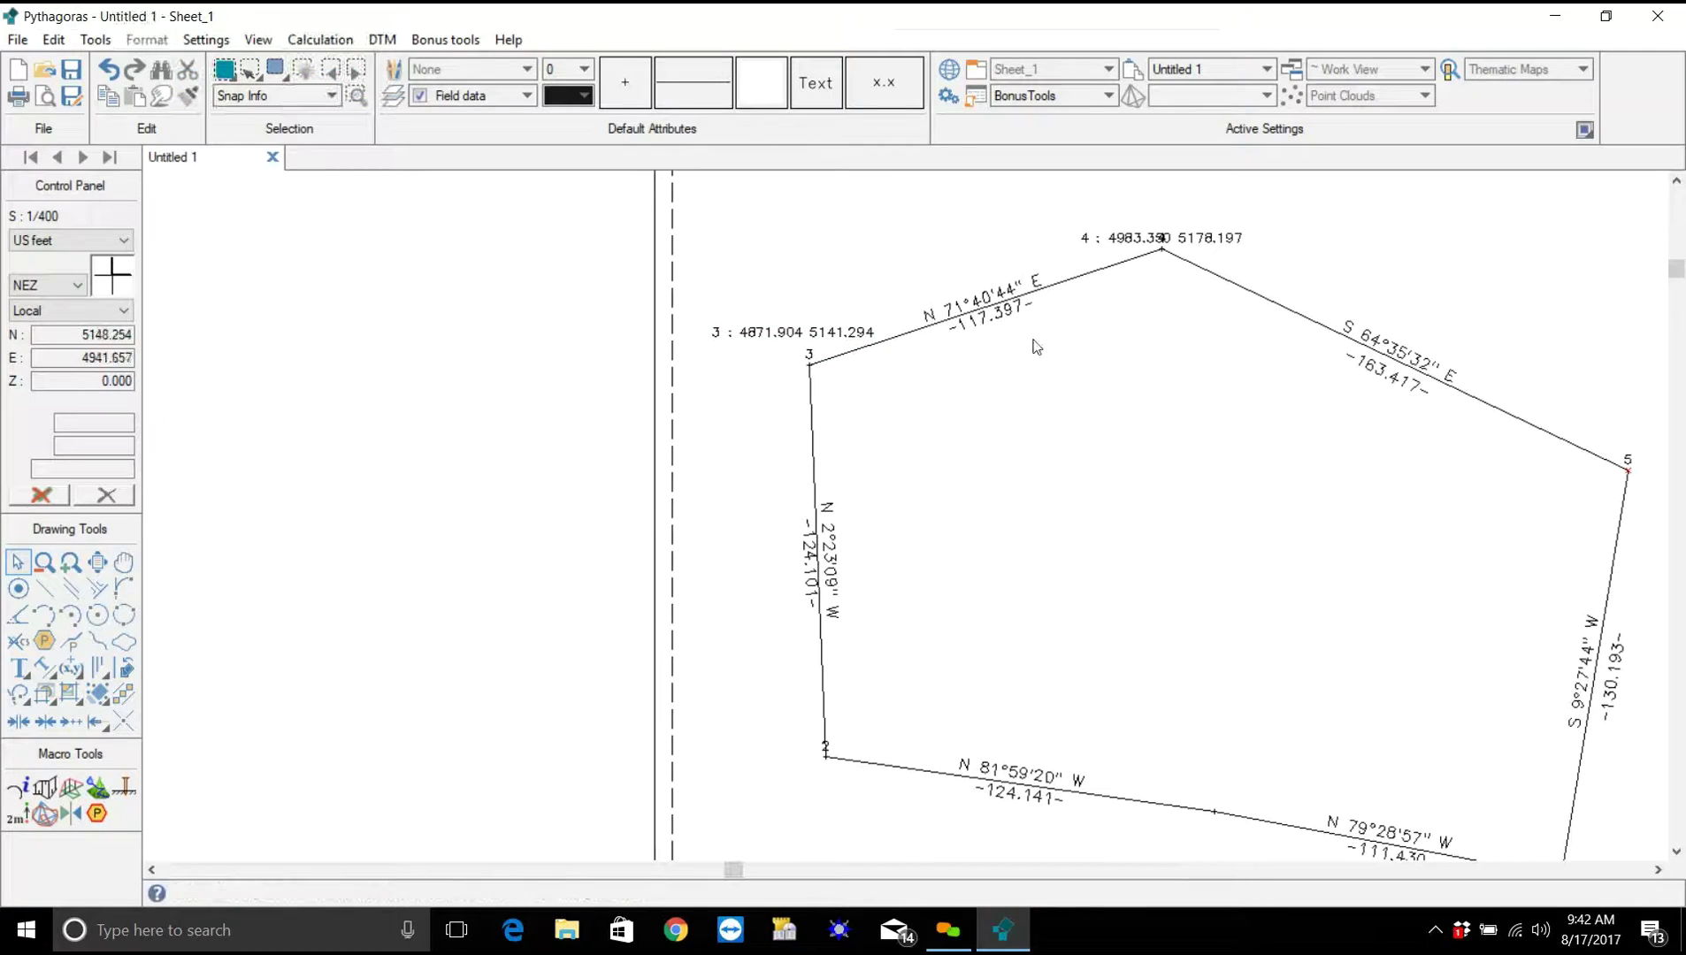
click(1132, 240)
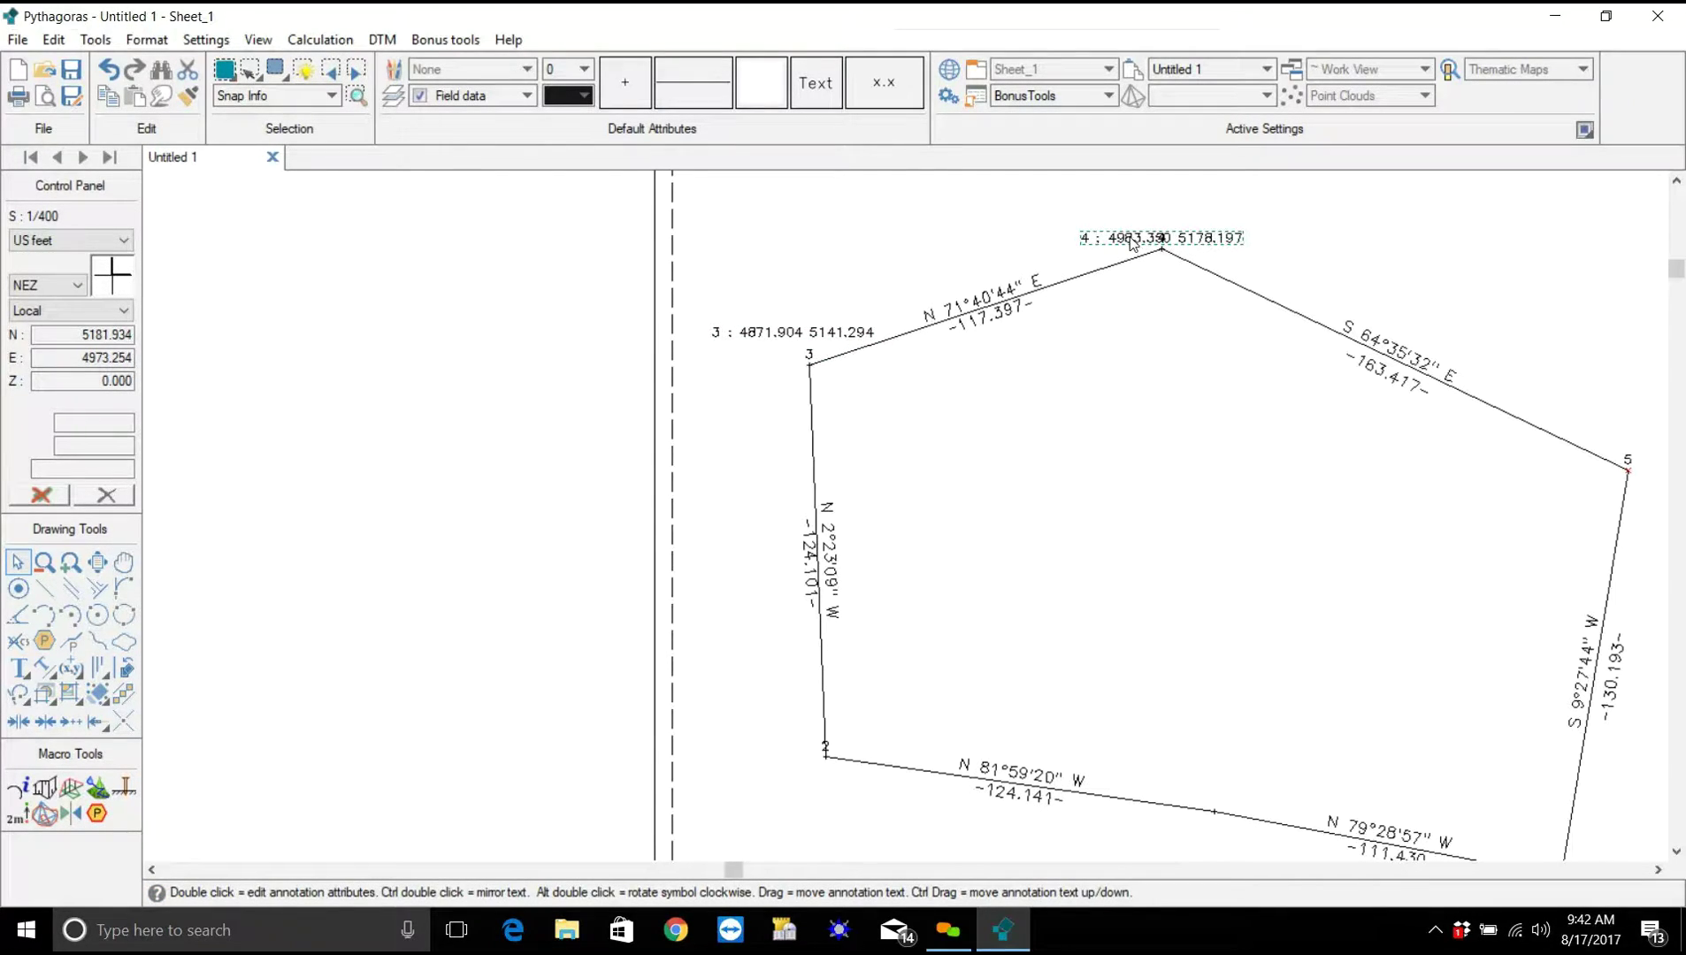
drag(1132, 241, 1134, 227)
click(1166, 343)
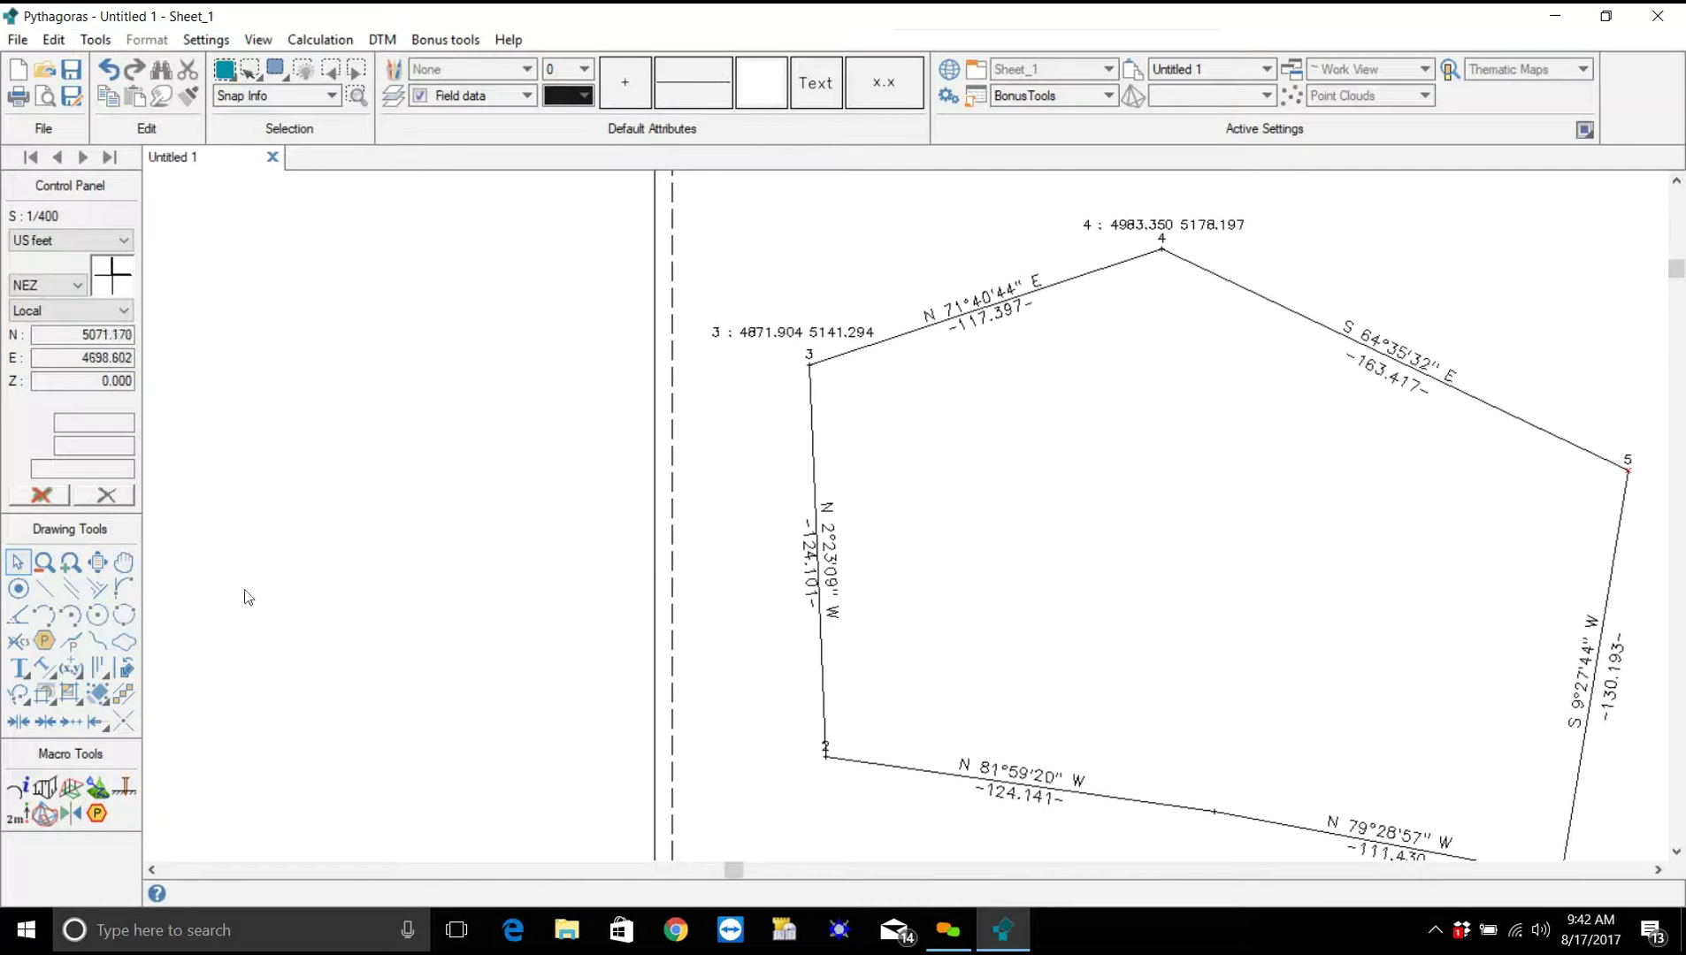
Generate a polygon automatically from the area enclosed by the six lines.
click(46, 642)
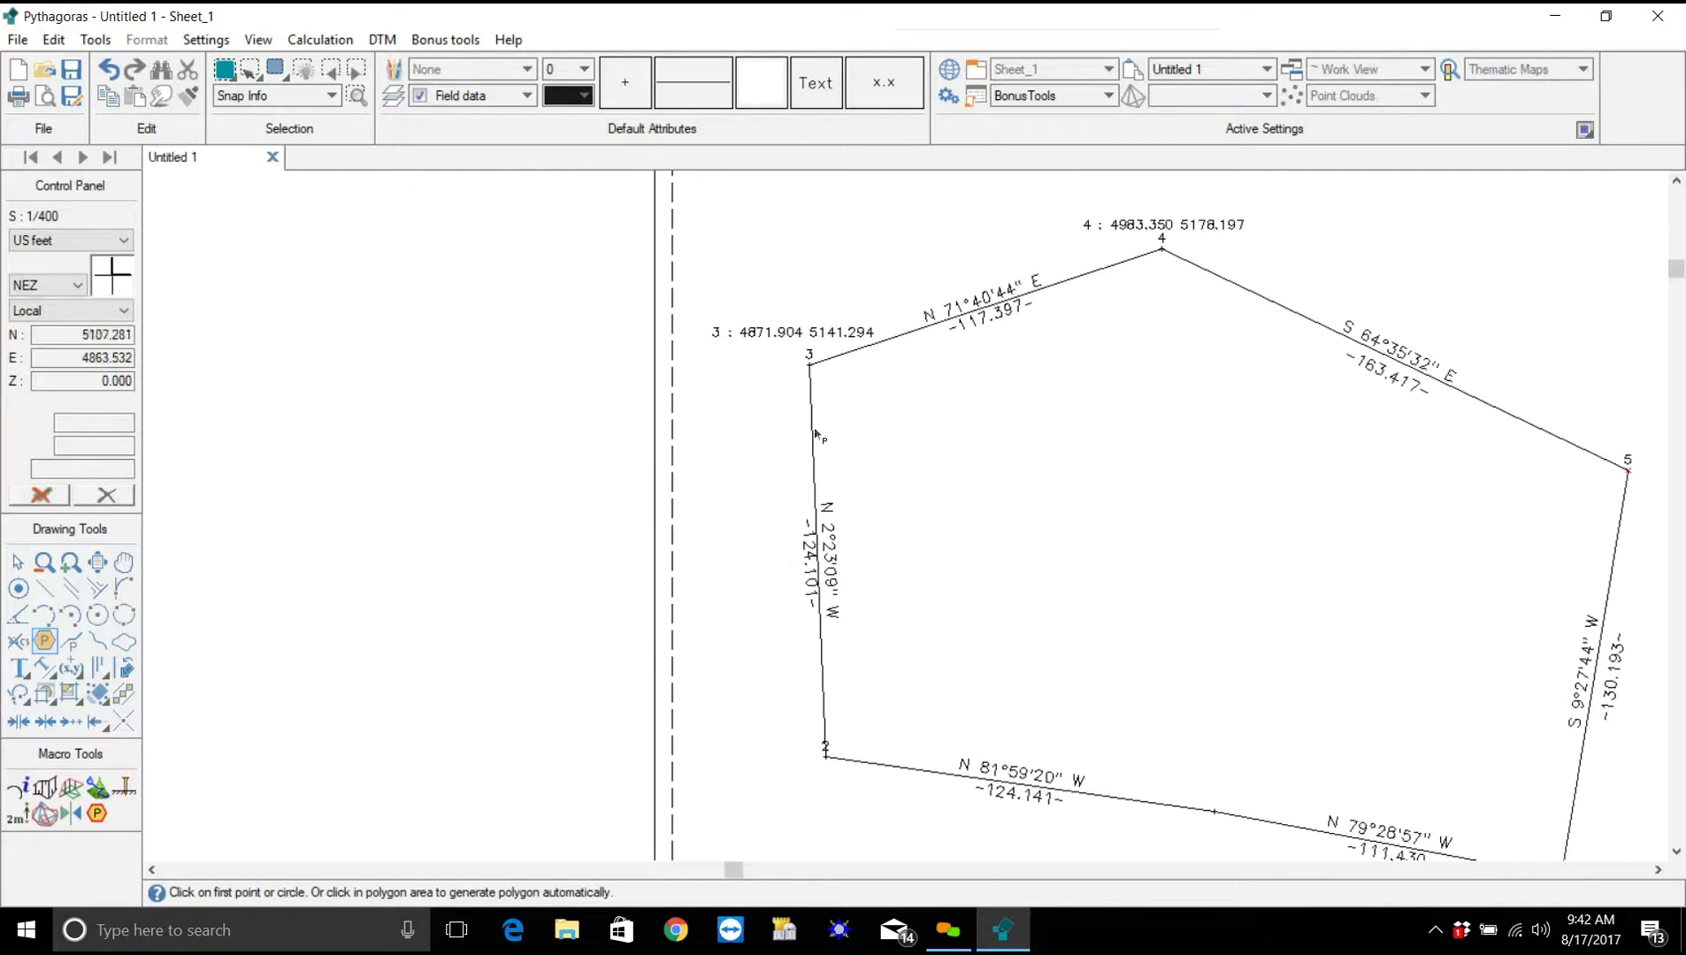
click(1271, 305)
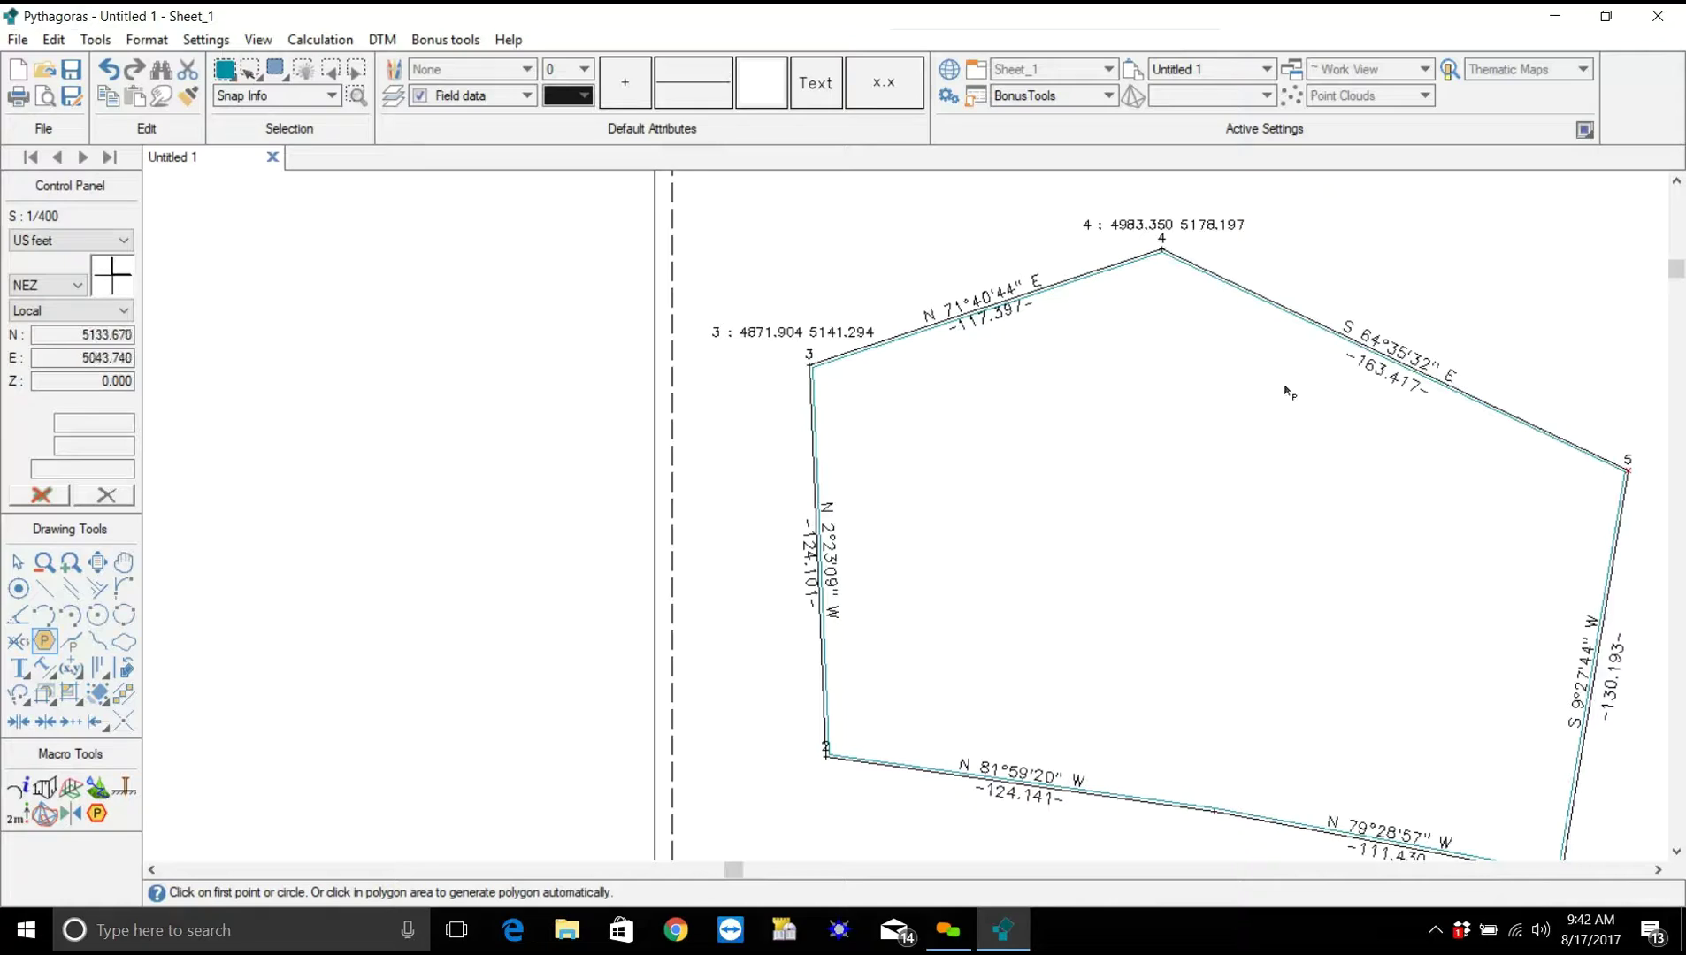
click(19, 563)
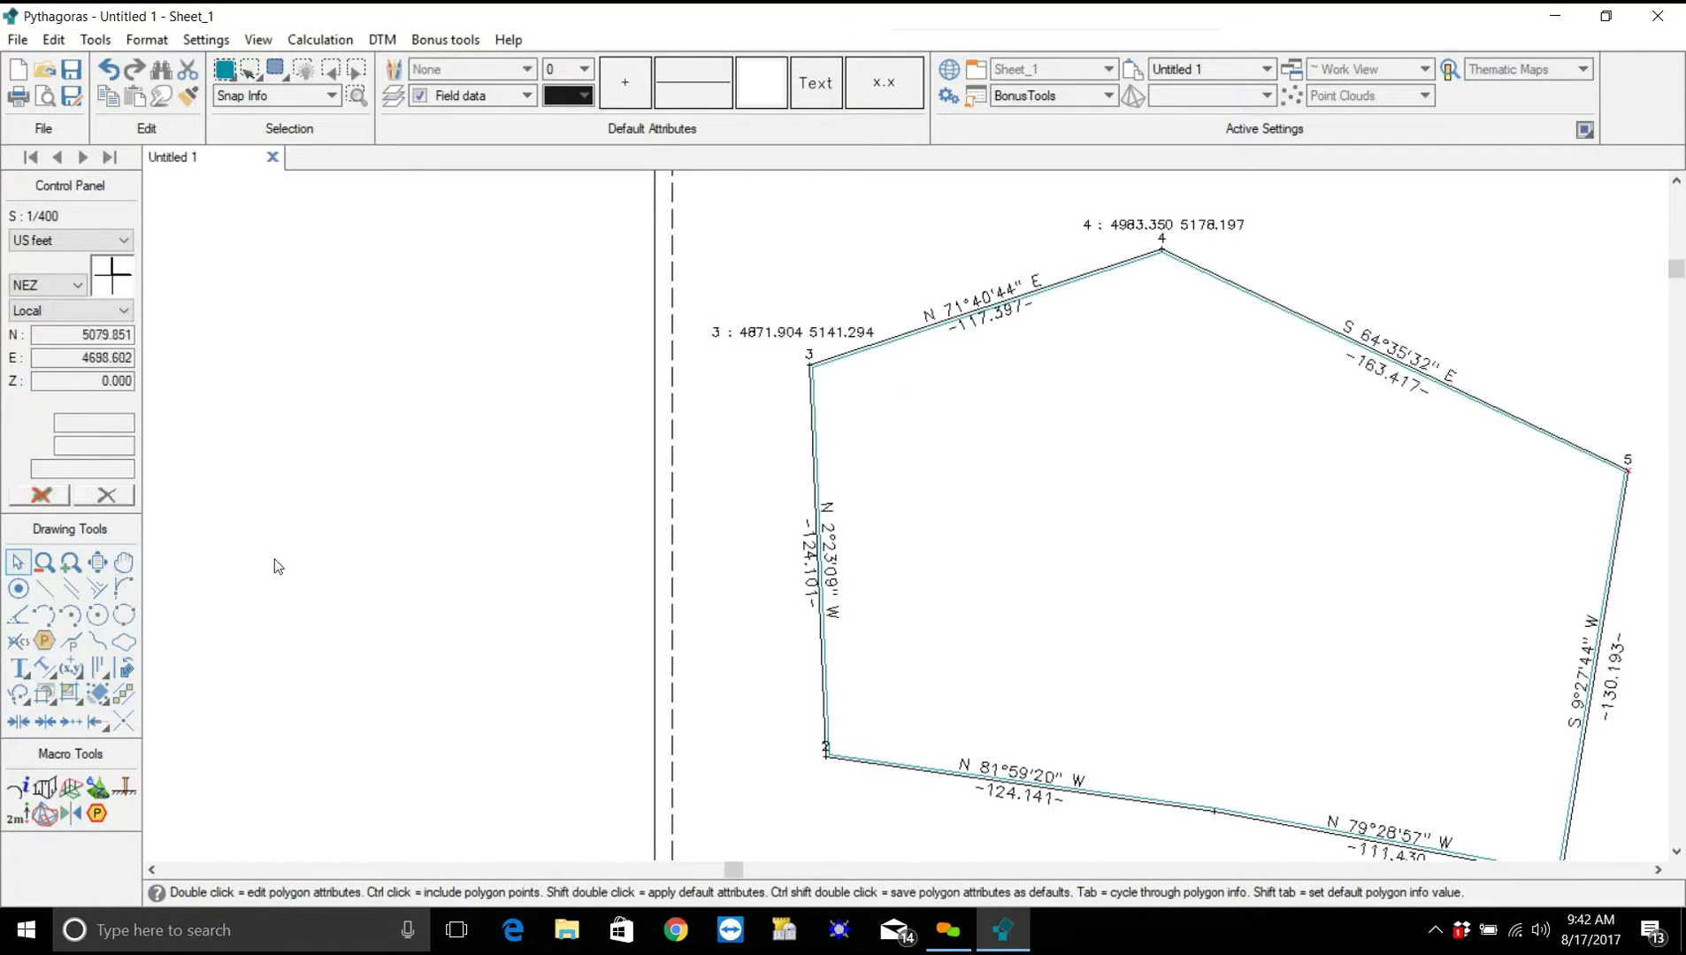
Fill the polygon with the Diagonal 45° pattern in Red.
click(990, 558)
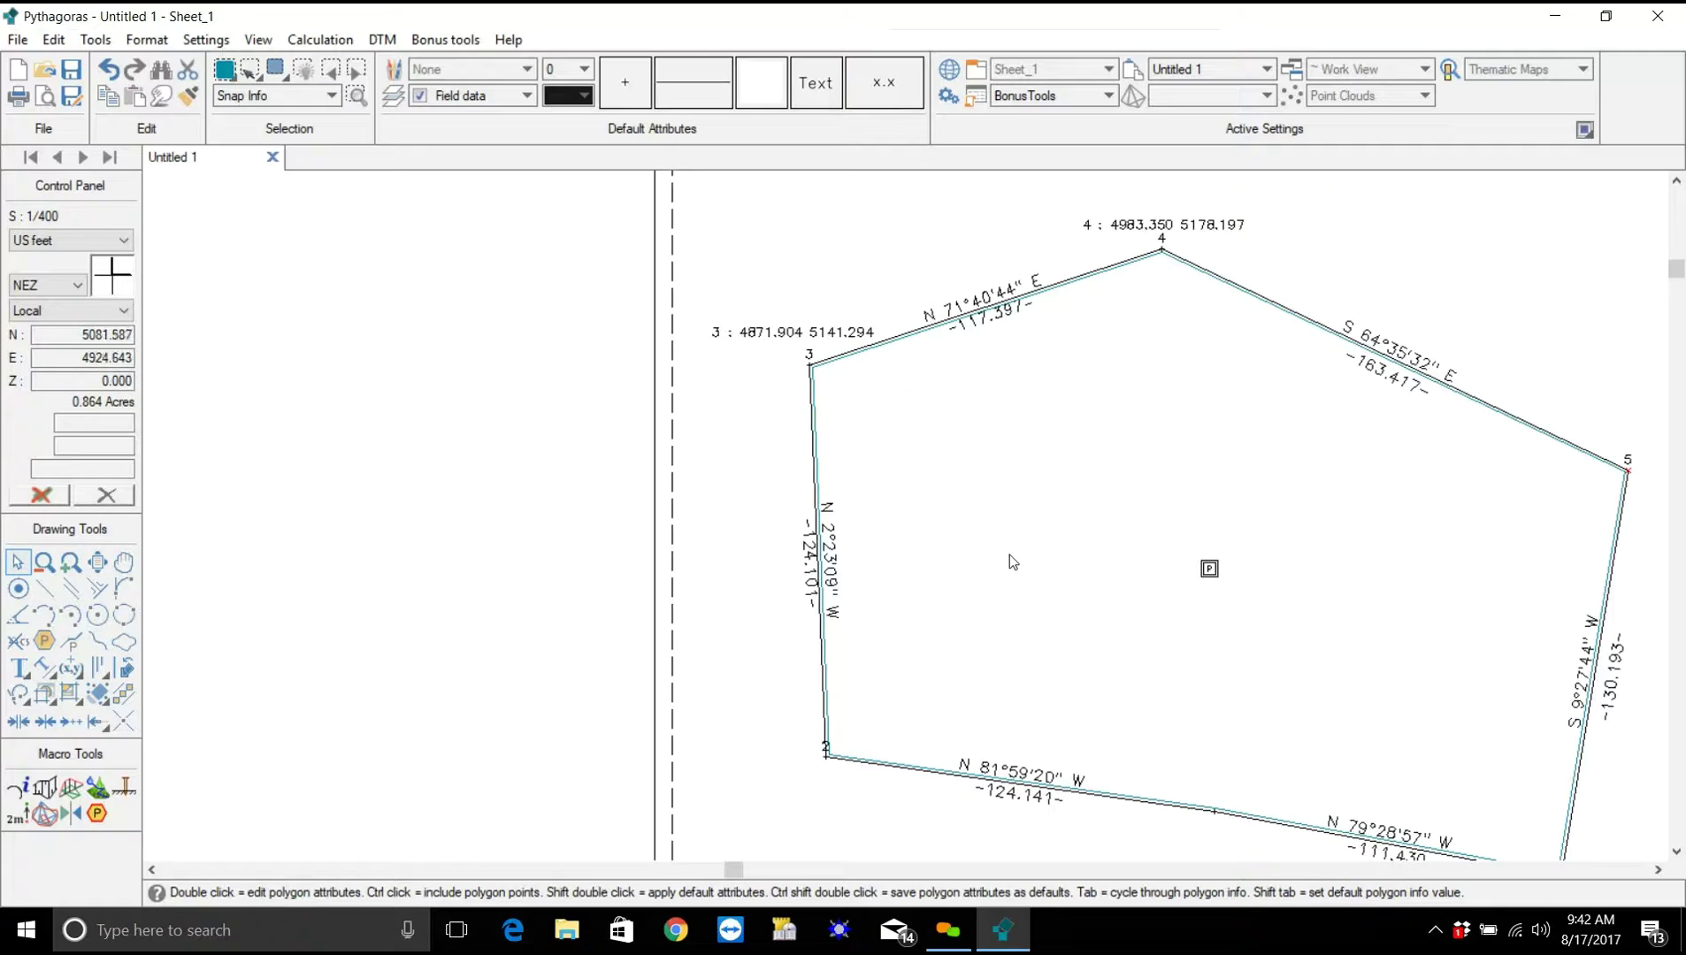
double_click(1210, 570)
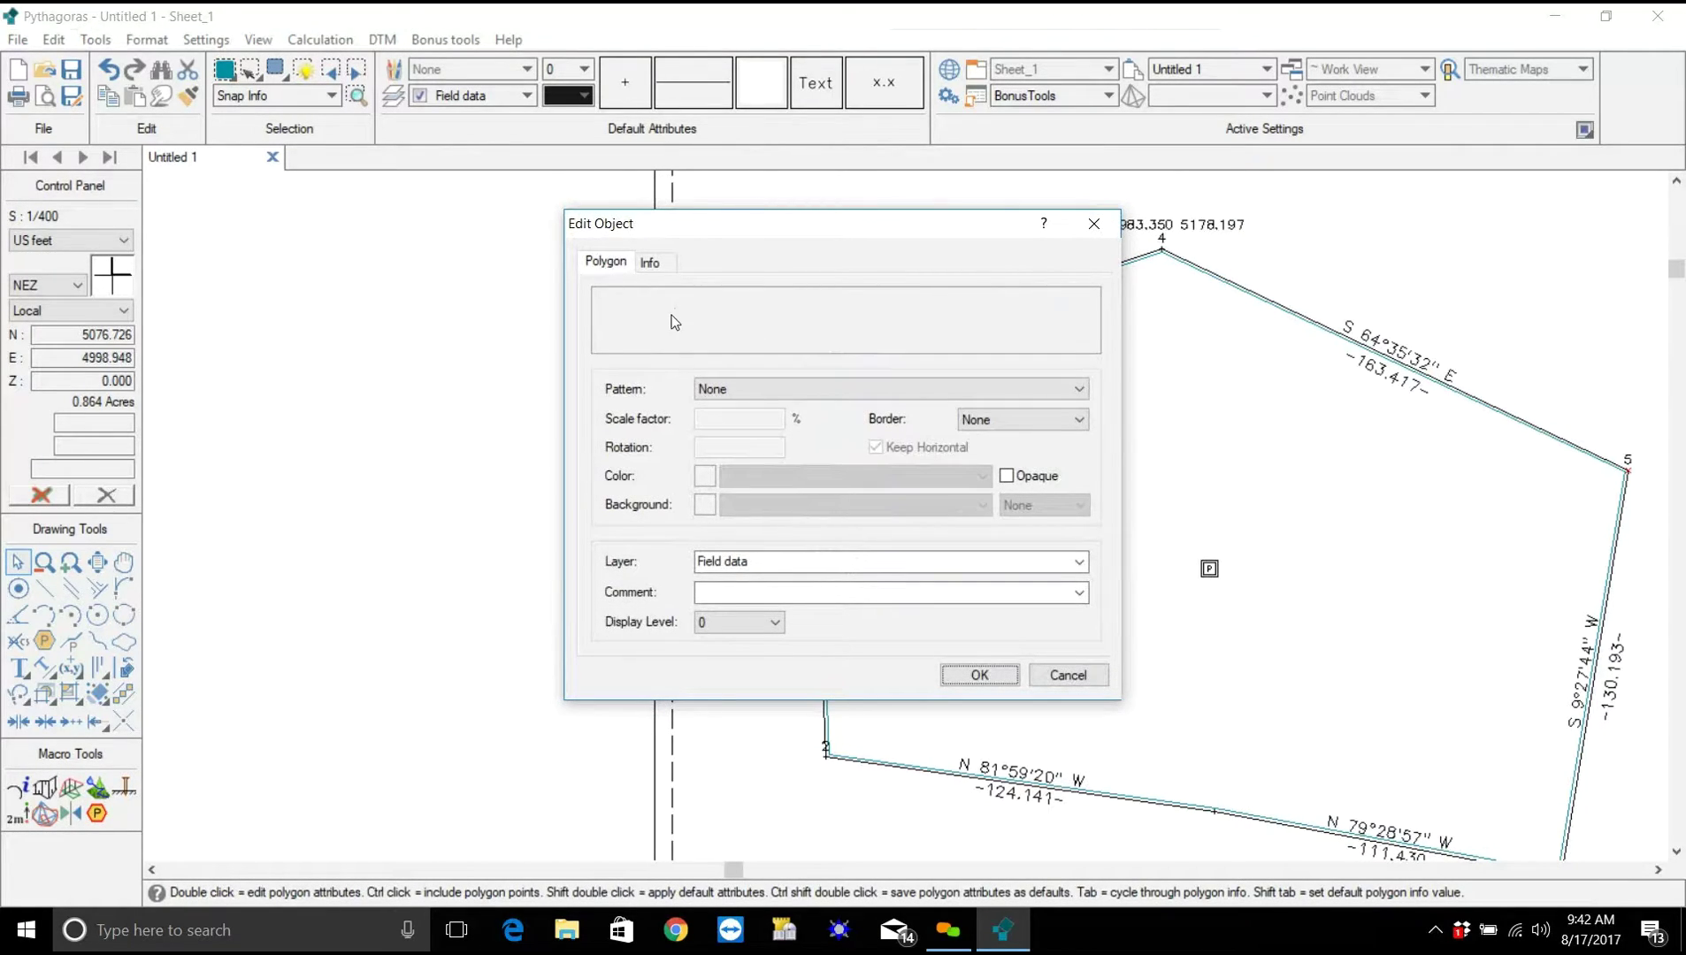
click(1081, 392)
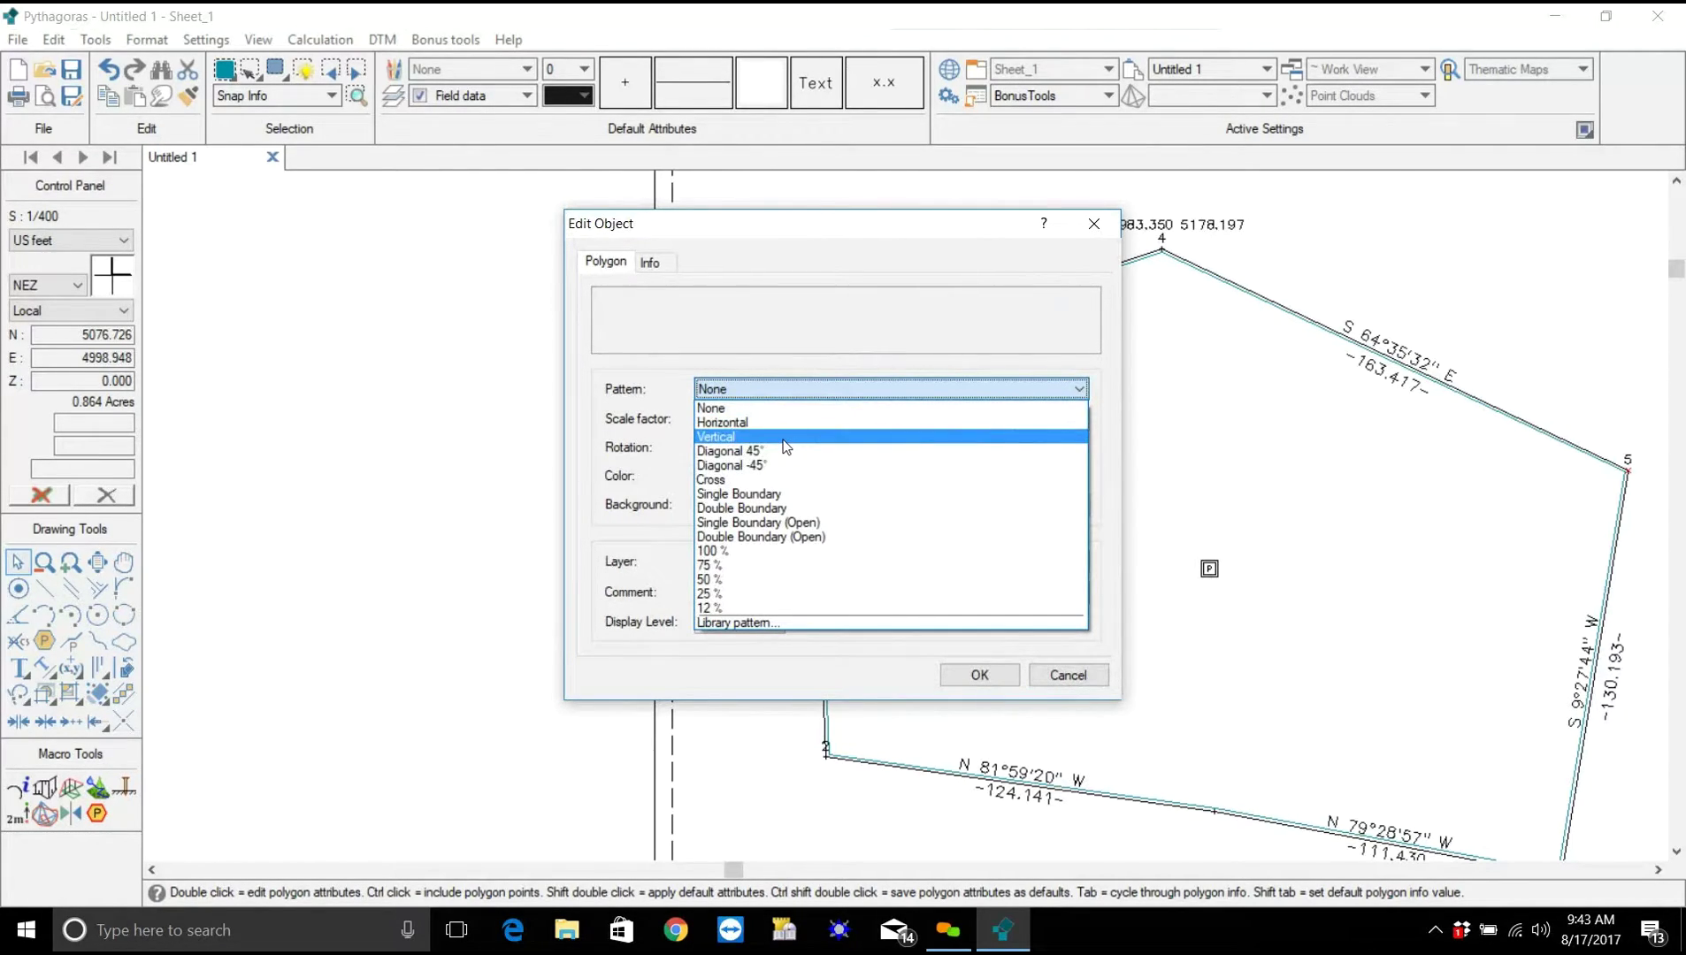
click(759, 451)
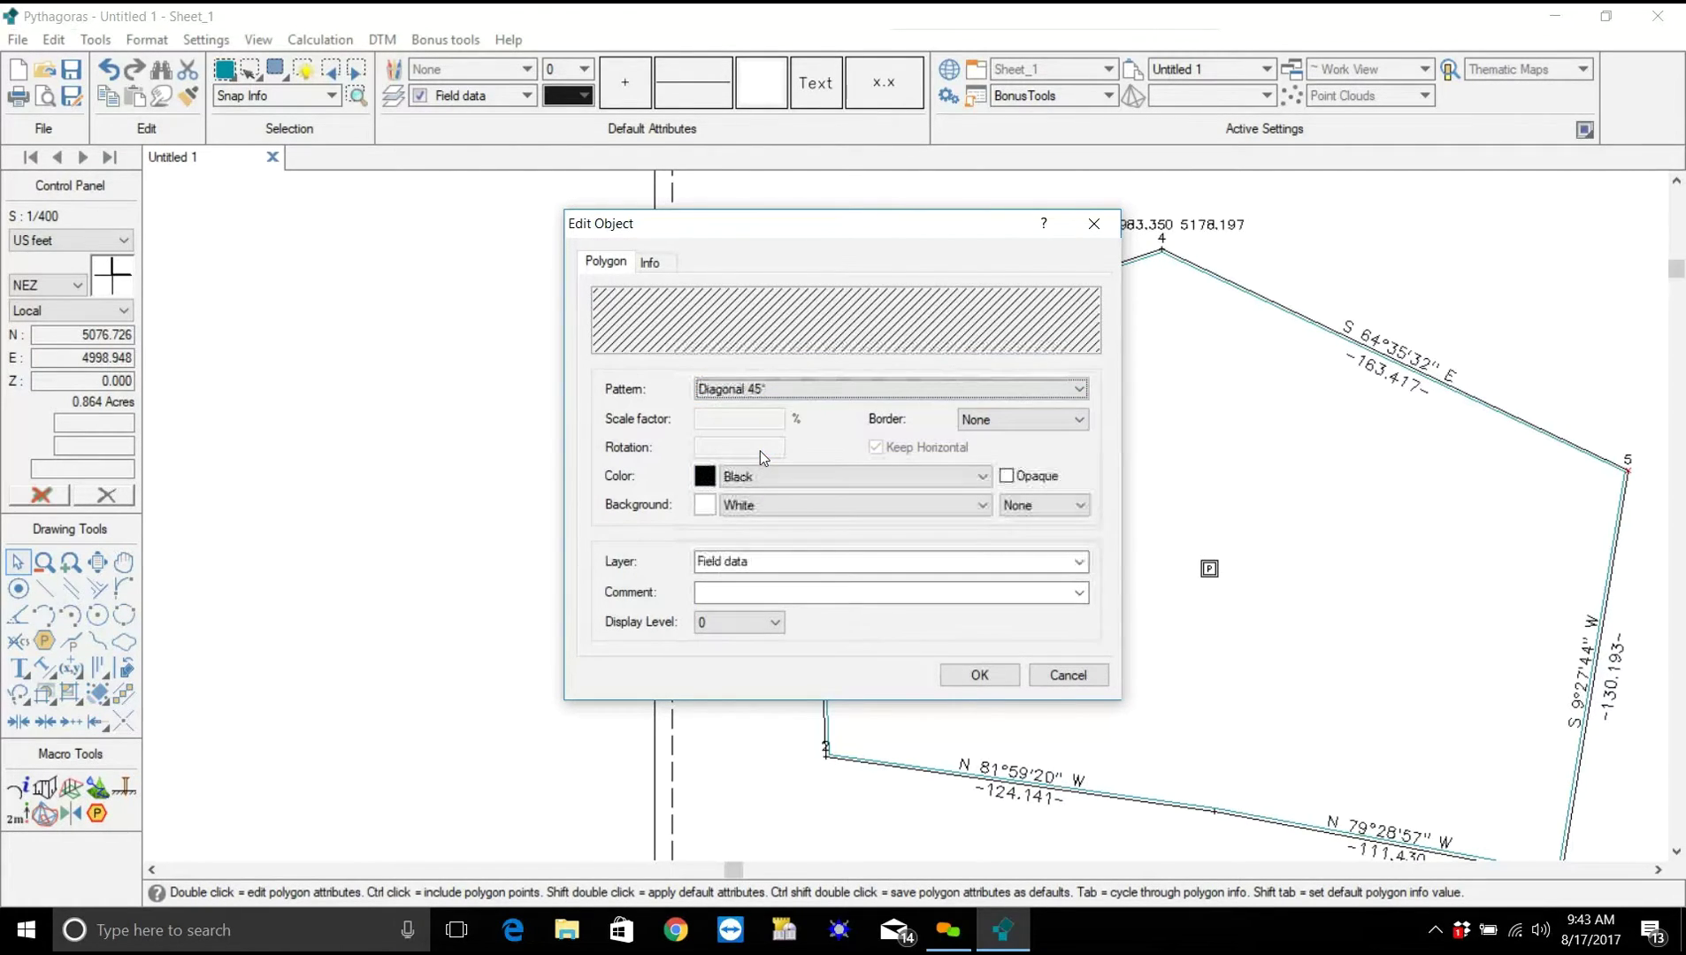
click(983, 476)
click(770, 510)
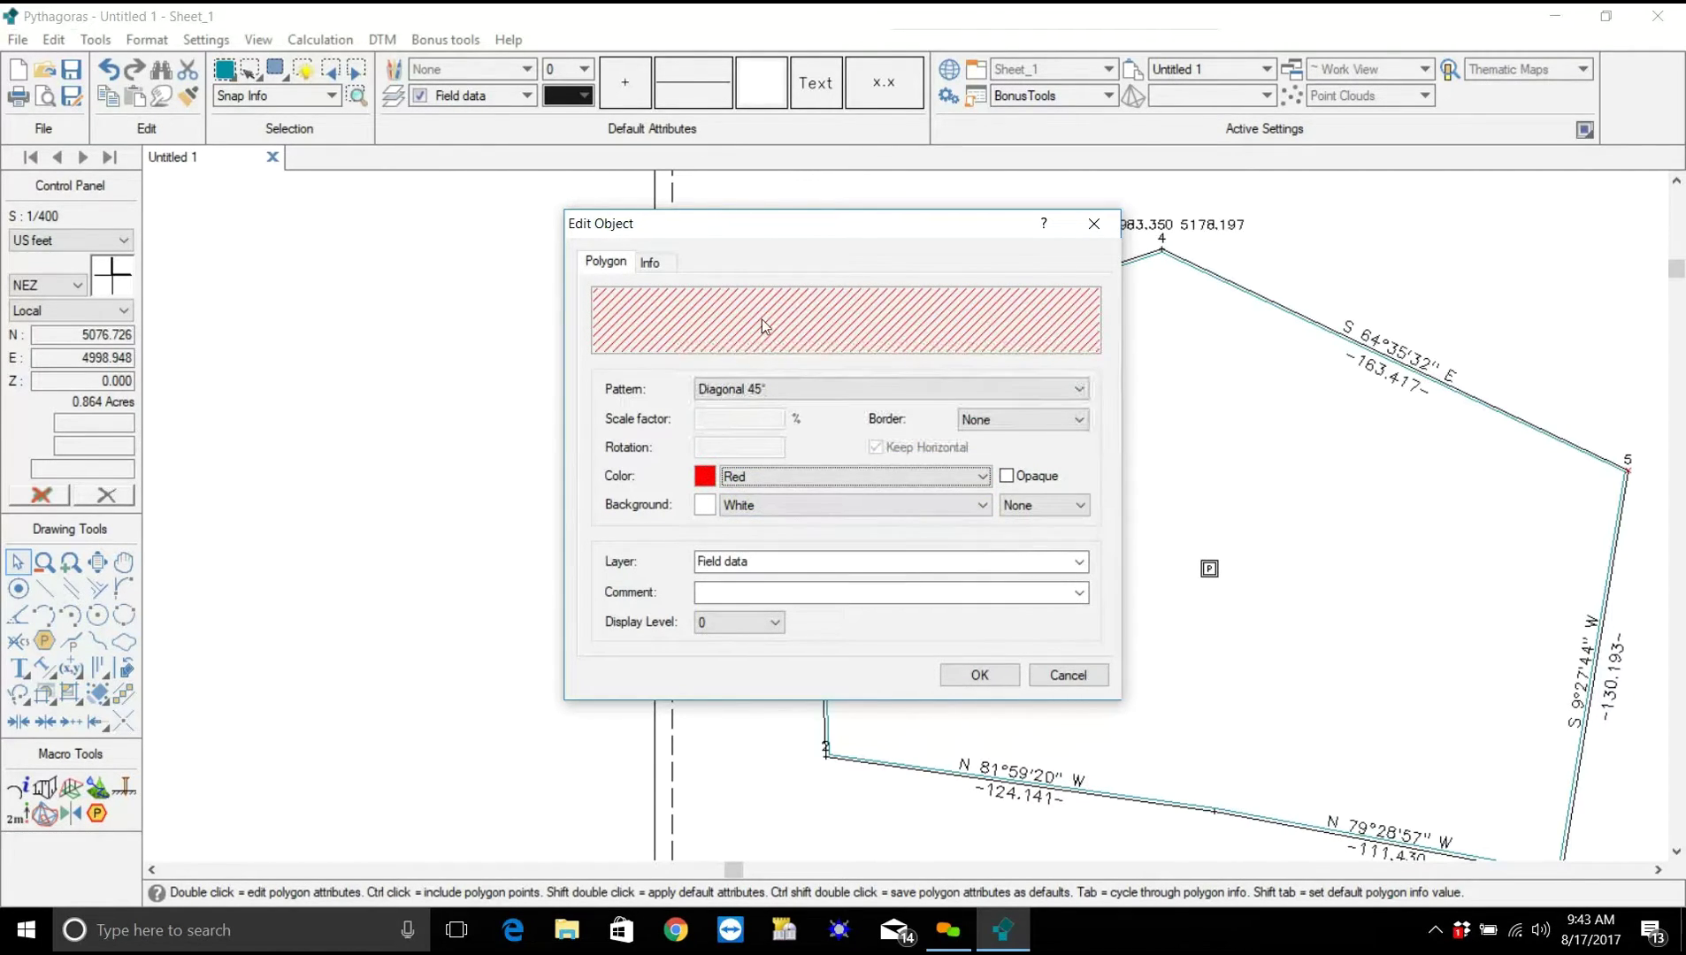
click(981, 676)
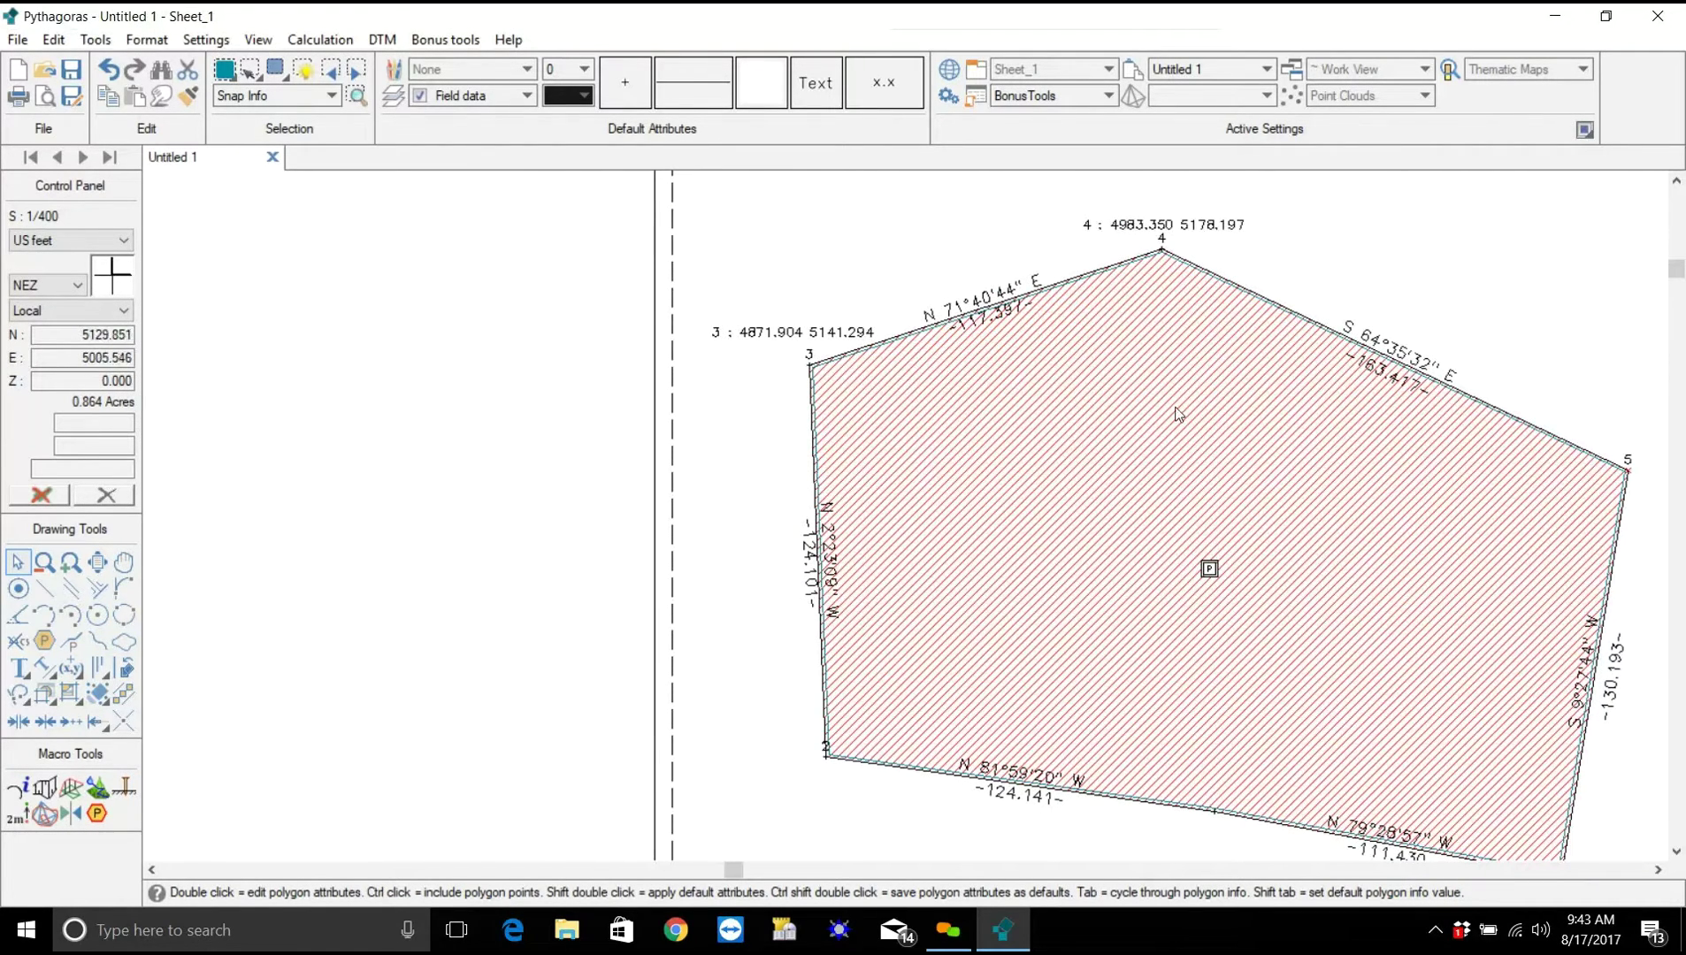
Examine the hatched polygon's area, perimeter and the list of its points and line lengths in its object info.
click(124, 561)
mouse_move(1306, 548)
mouse_down()
mouse_move(1219, 527)
mouse_move(778, 531)
mouse_up()
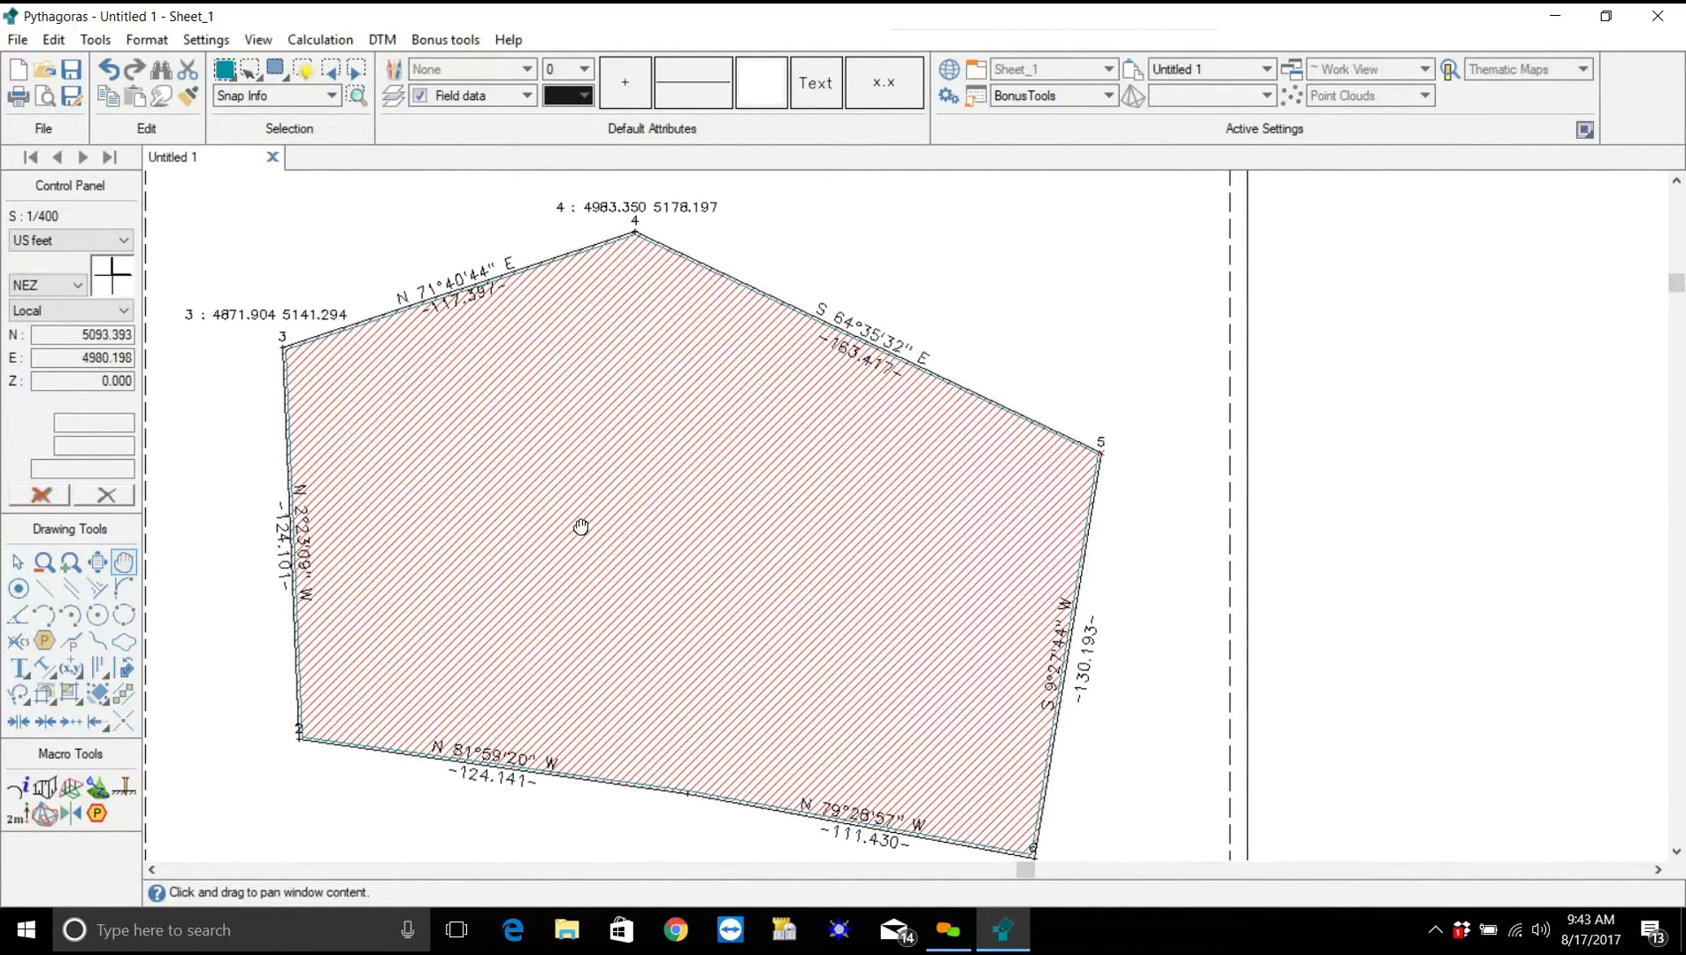
click(18, 562)
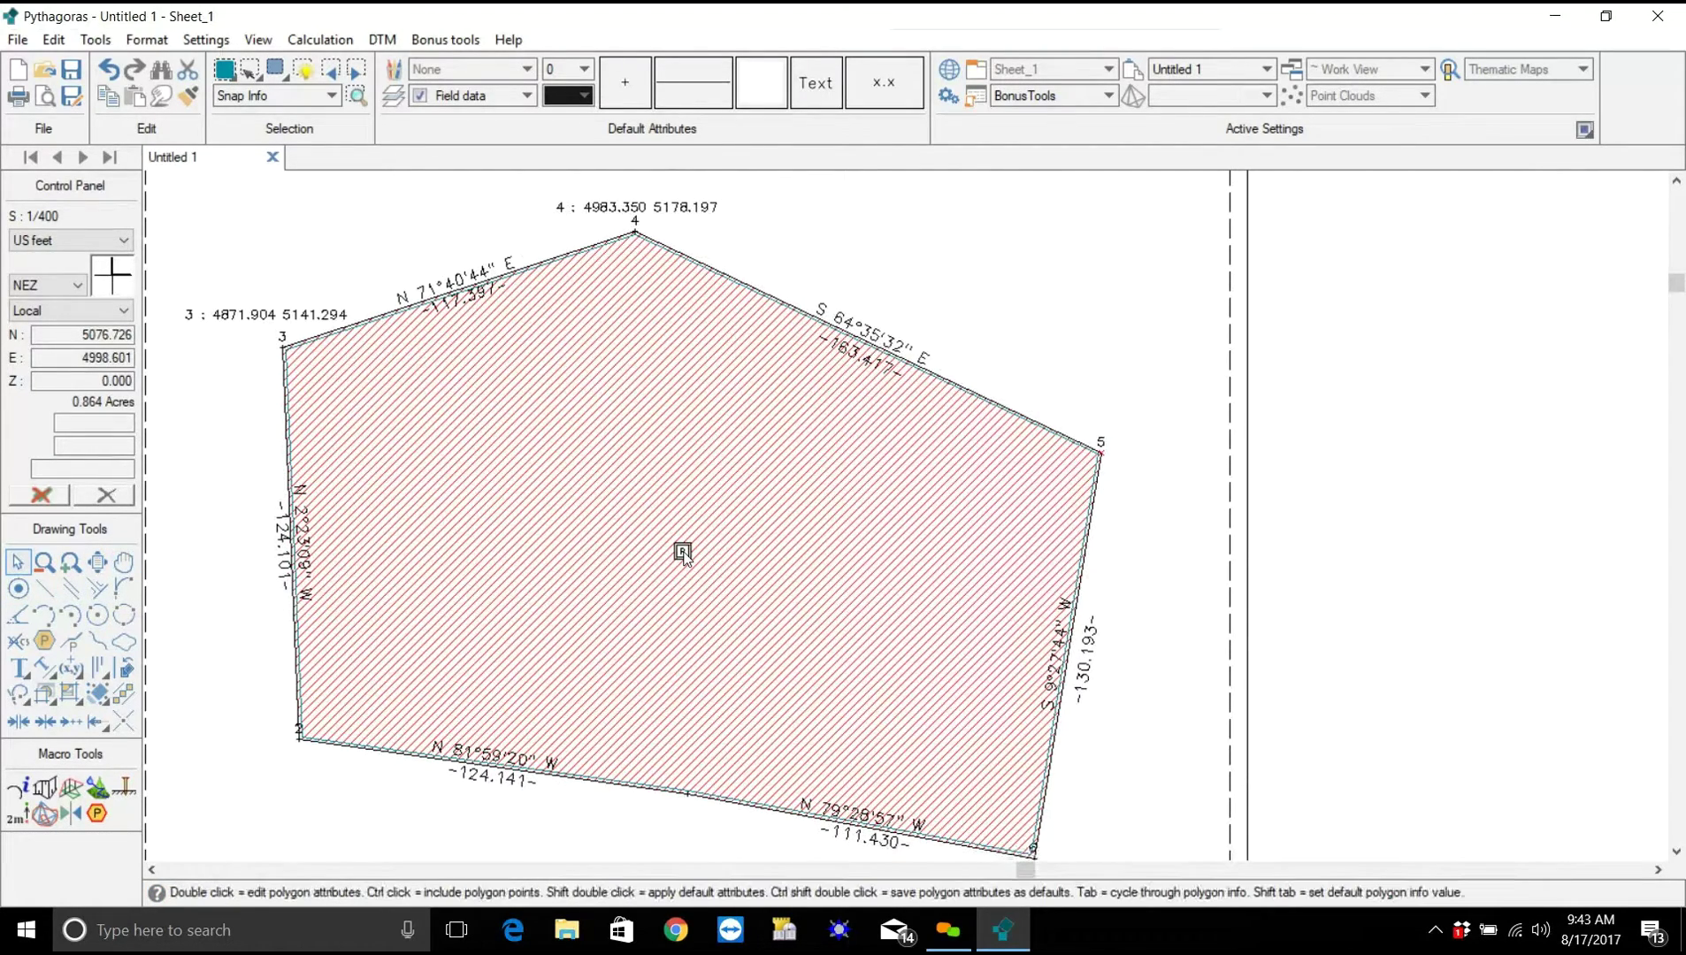
double_click(682, 553)
click(659, 268)
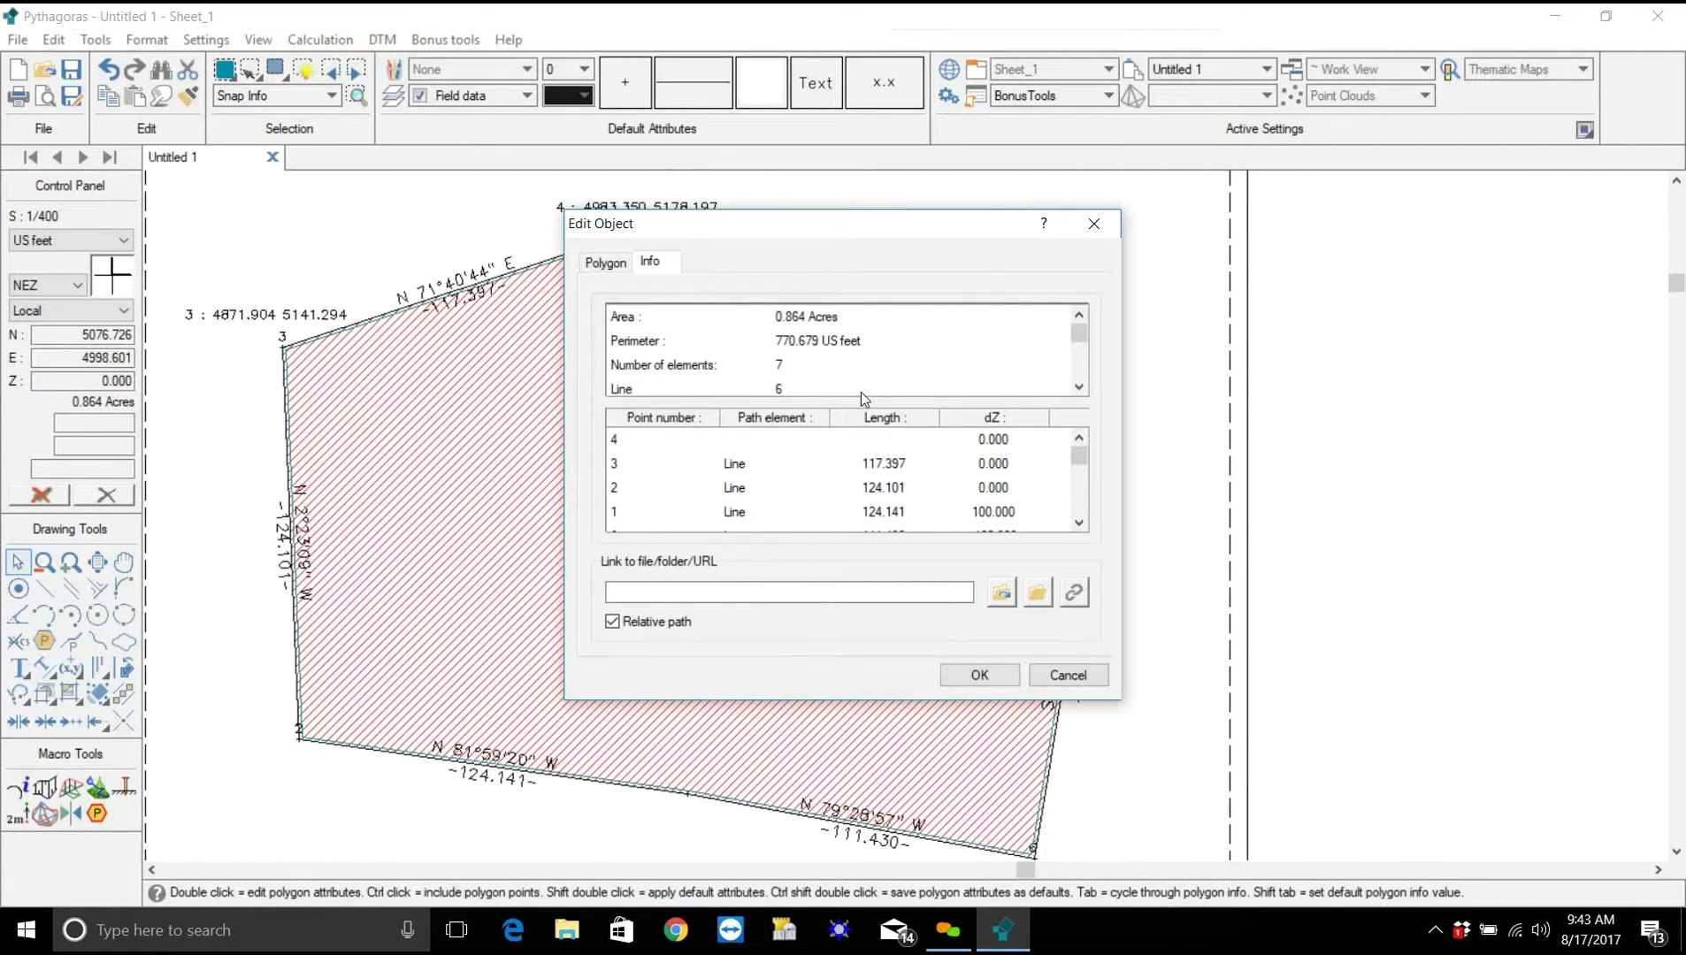
click(1079, 523)
click(1079, 522)
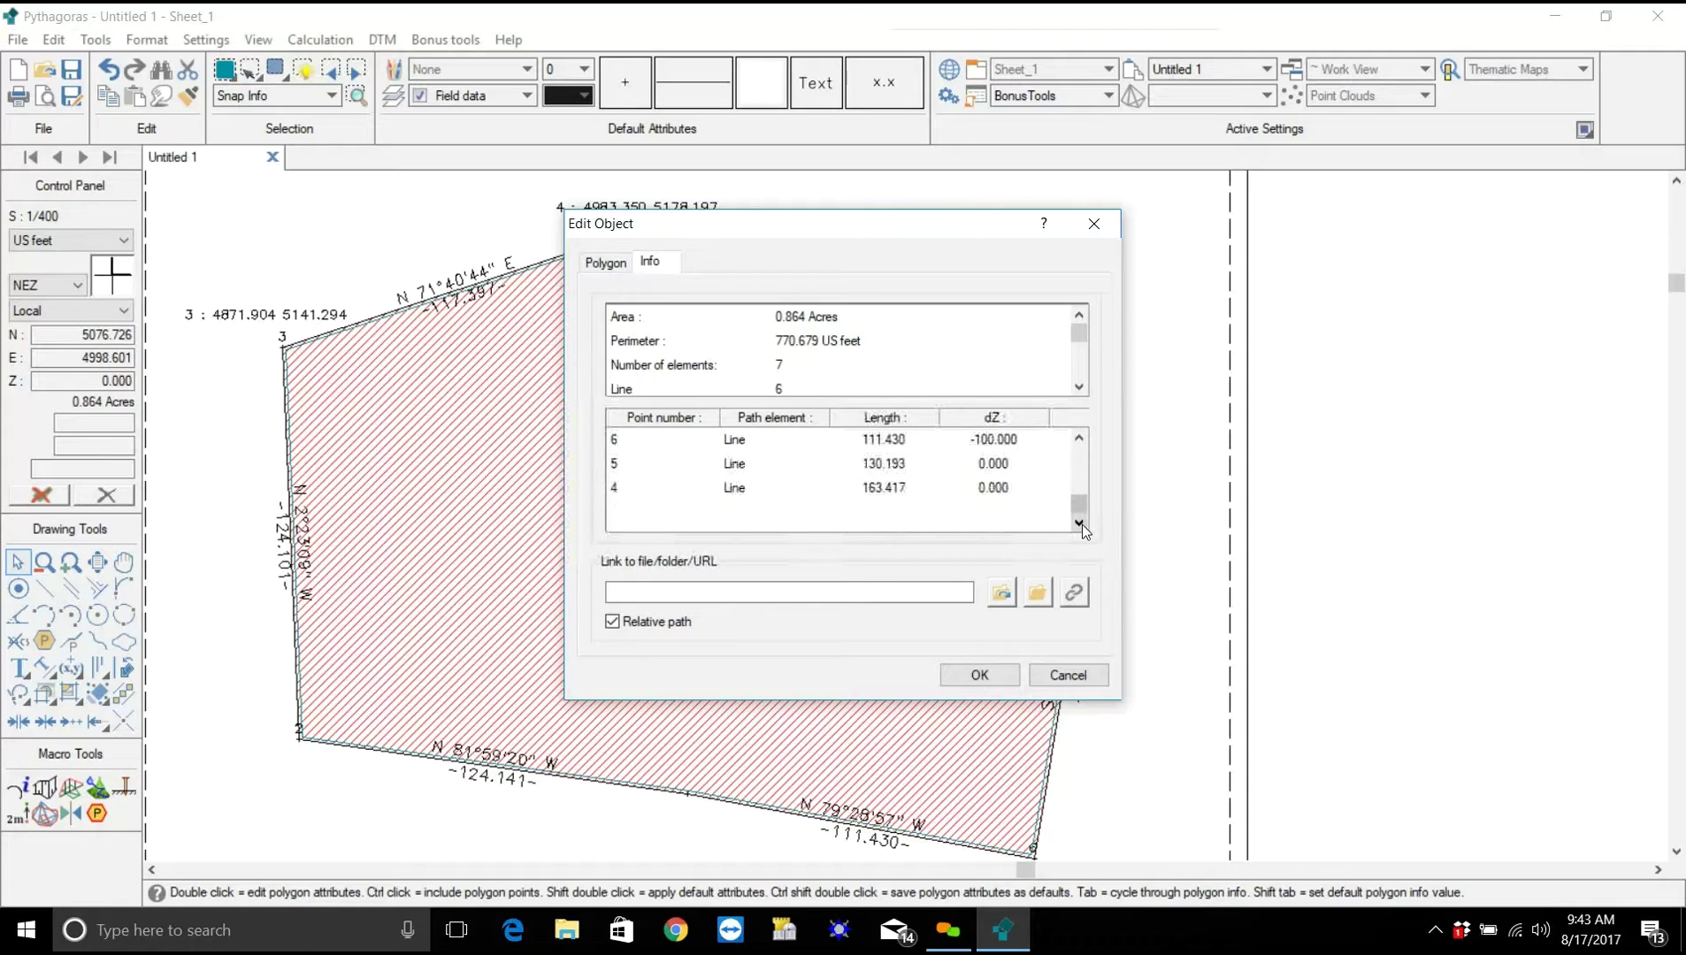
click(1079, 437)
click(1079, 437)
click(1079, 437)
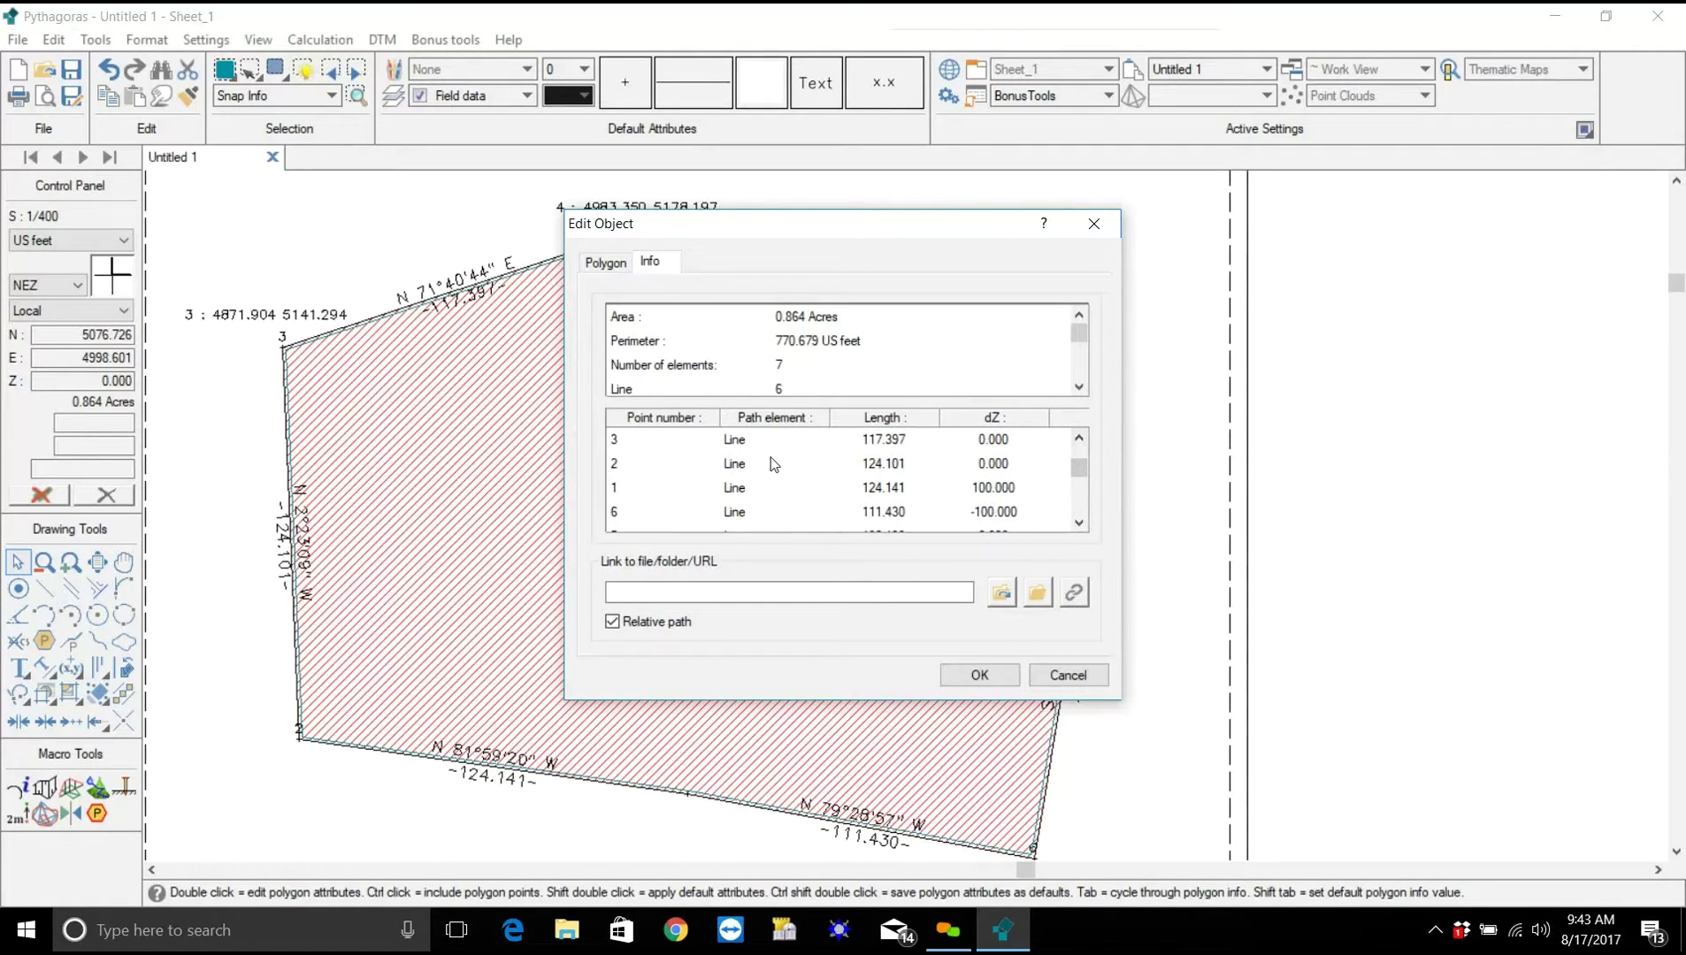
click(979, 674)
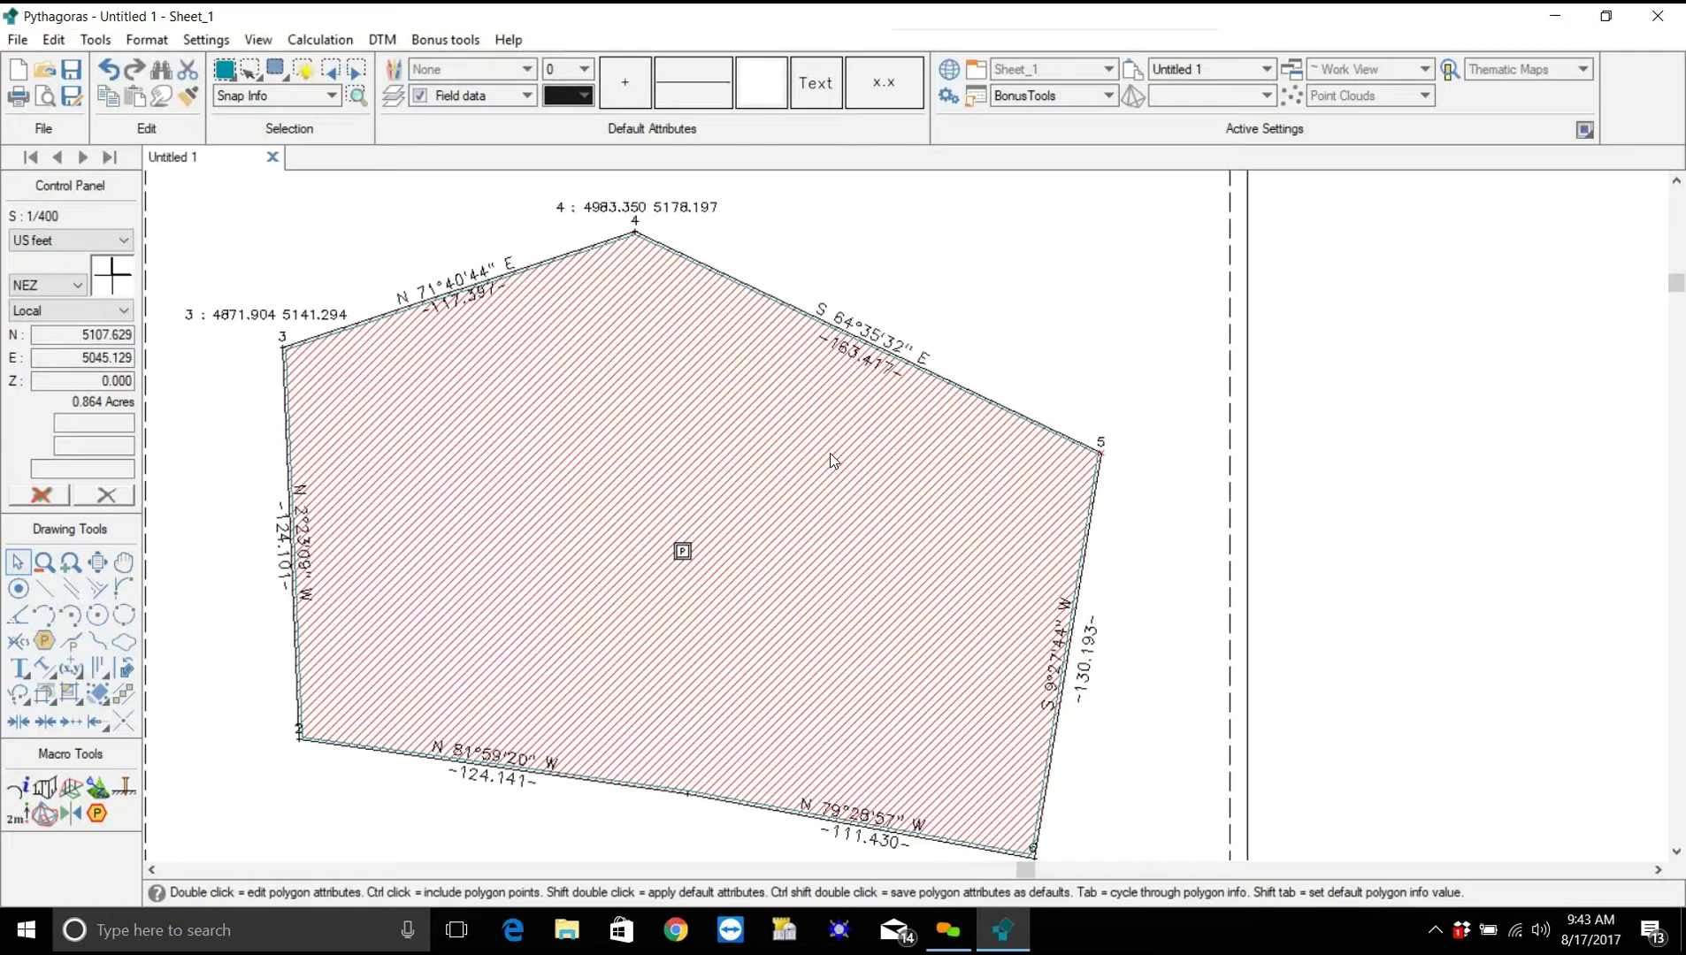
scroll(830, 459, down, 1)
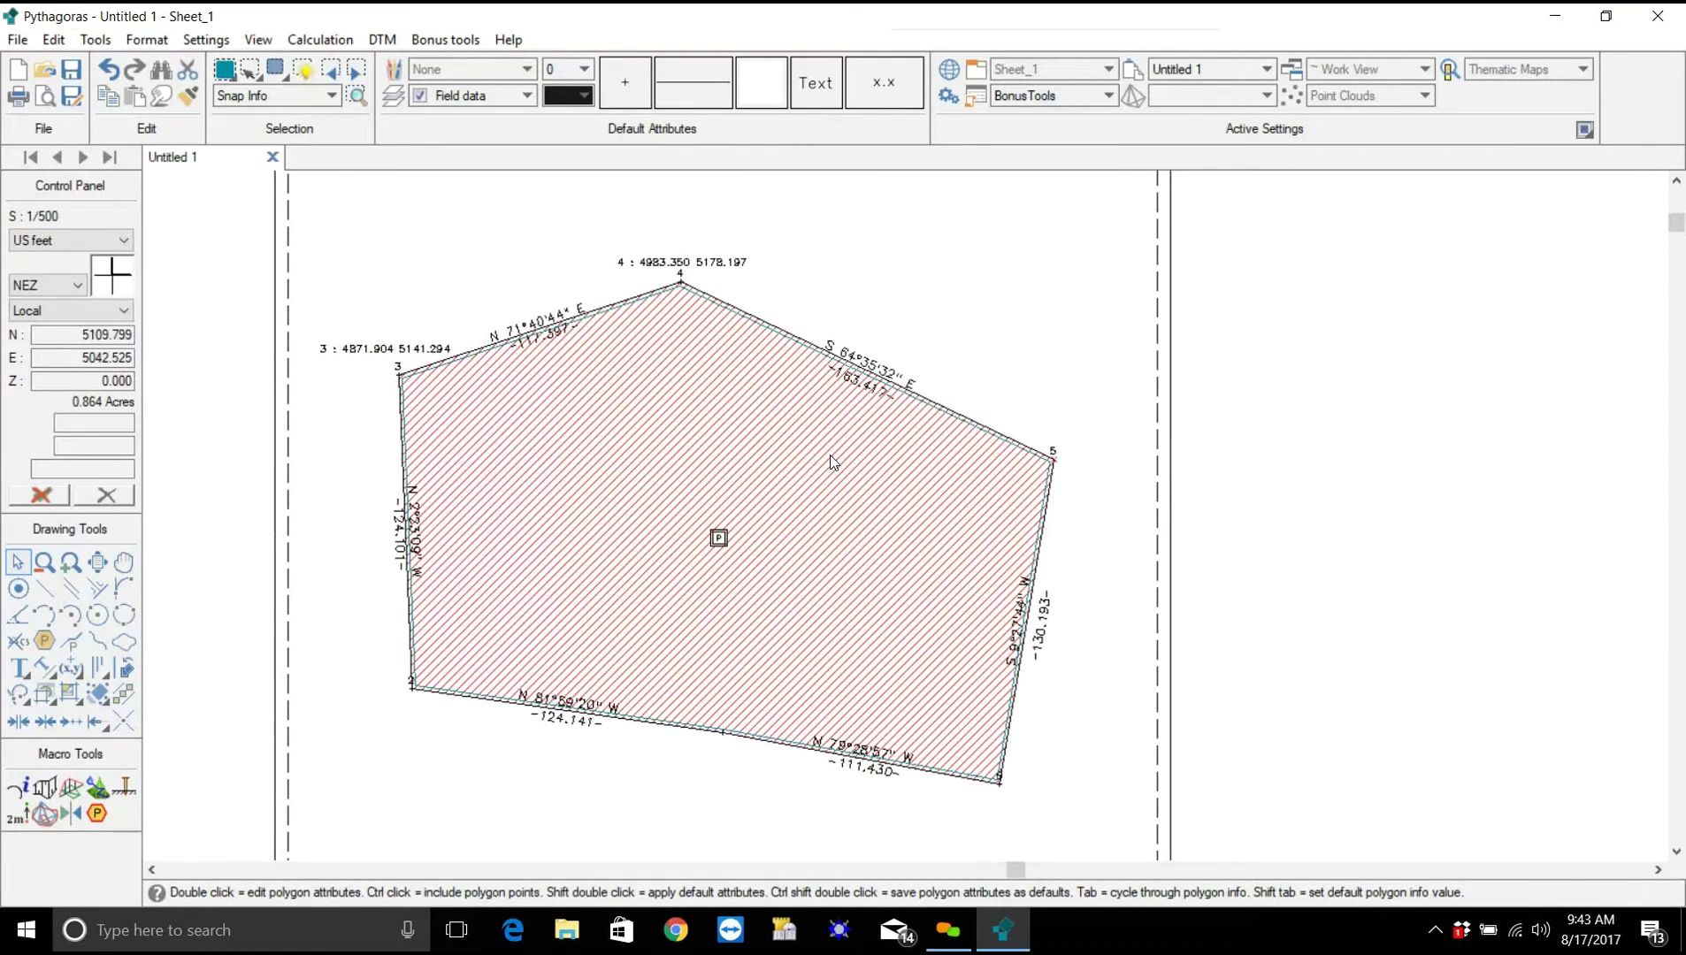